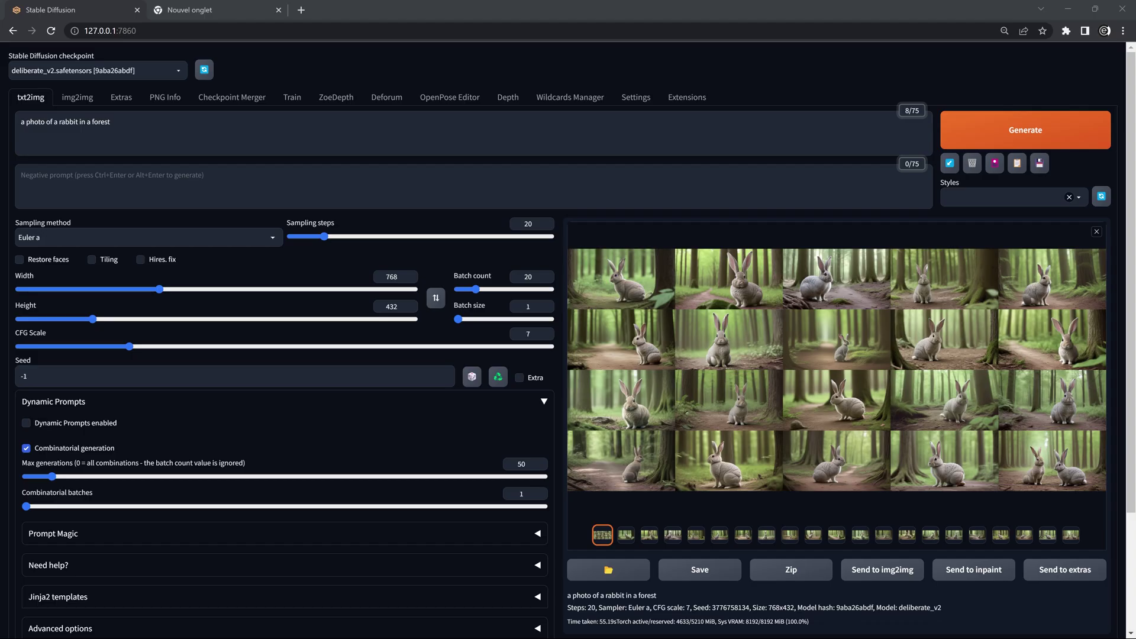
# - Select and clear the existing subject and setting words from the txt2img prompt
pyautogui.moveTo(110, 121); pyautogui.dragTo(13, 131)
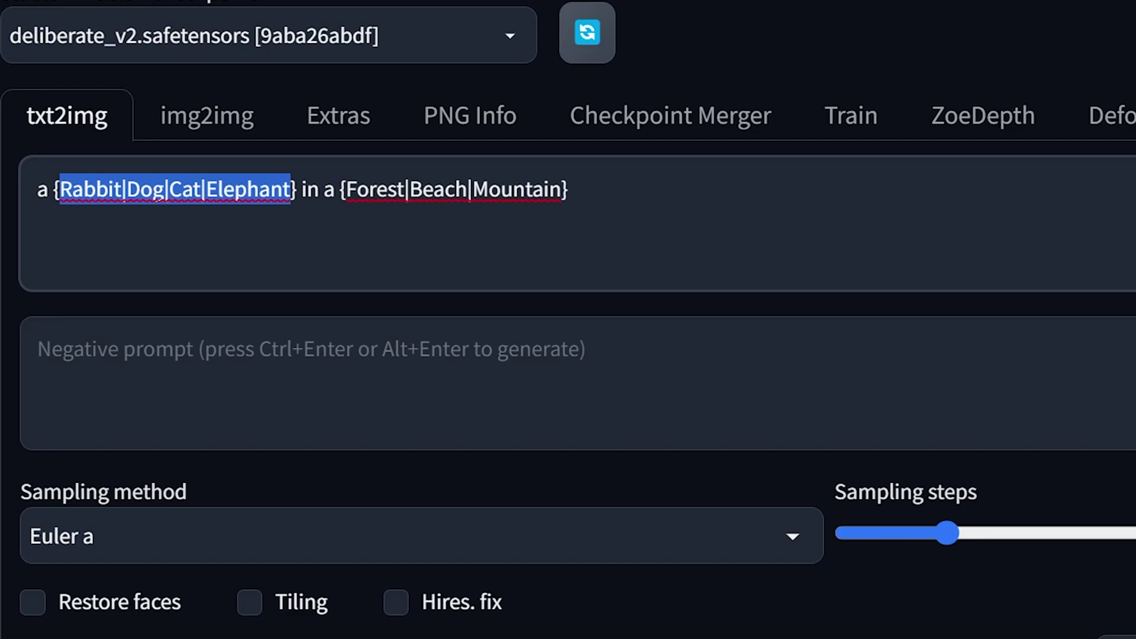
pyautogui.click(258, 190)
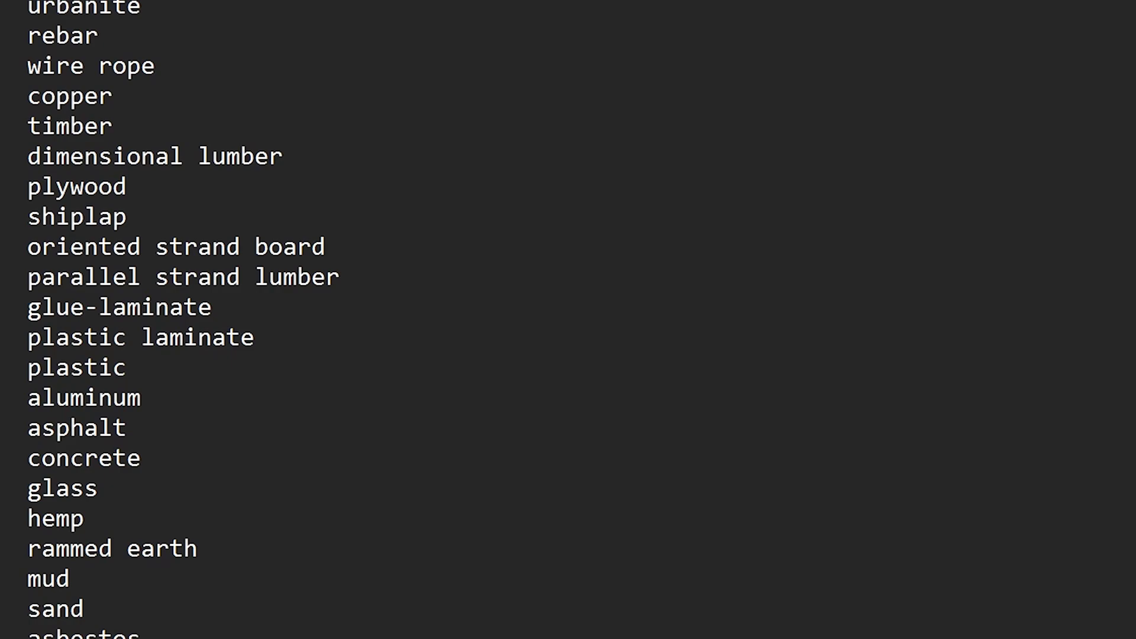
pyautogui.moveTo(27, 1); pyautogui.dragTo(84, 609)
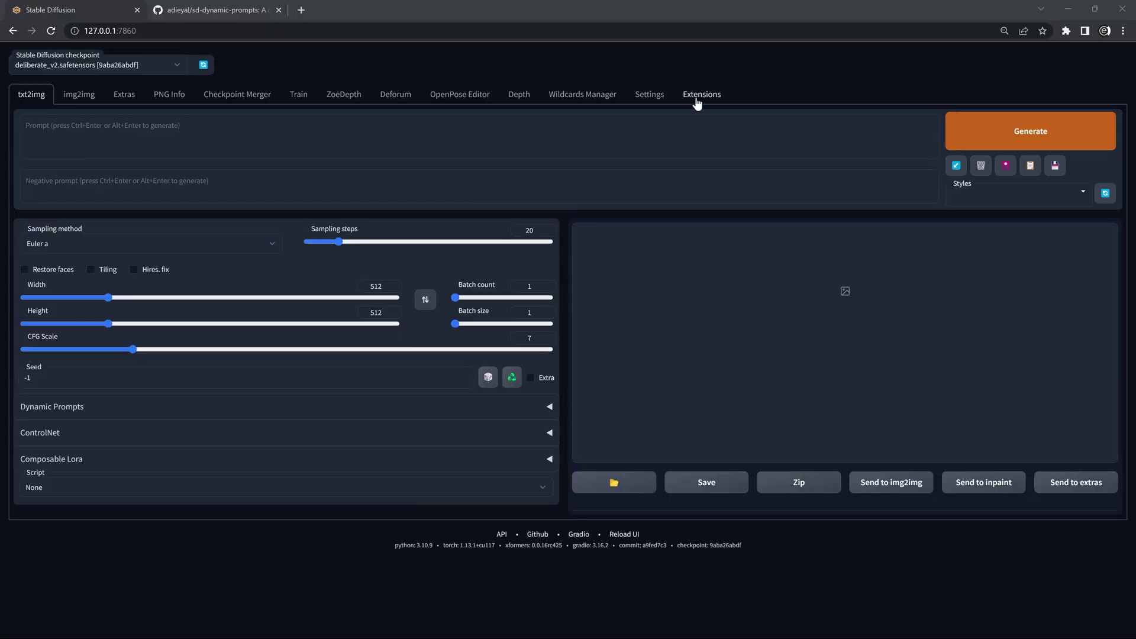
# - Load and browse the Available extensions list, then apply installed extensions and restart the UI
pyautogui.click(697, 103)
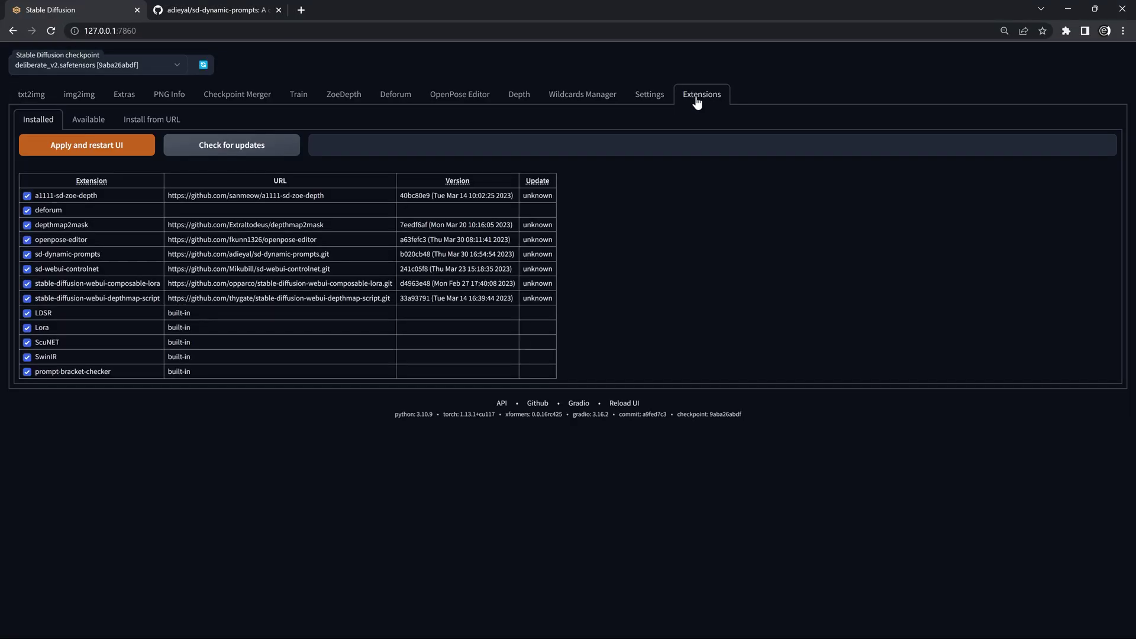
pyautogui.click(82, 128)
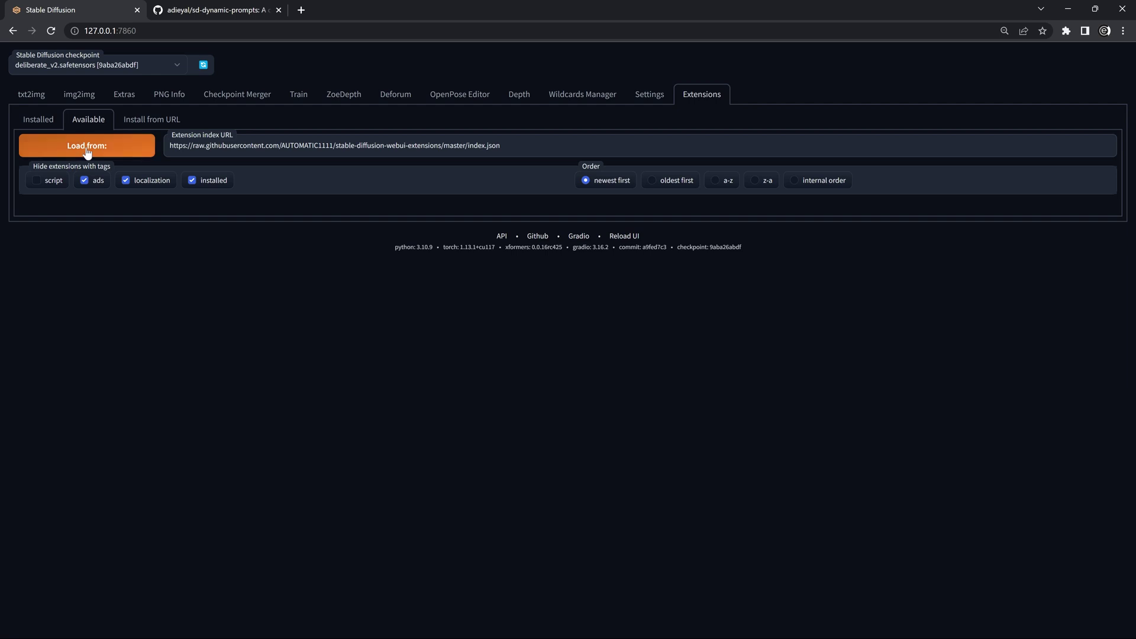
pyautogui.click(127, 151)
pyautogui.scroll(-5, 214, 349)
pyautogui.scroll(-10, 214, 349)
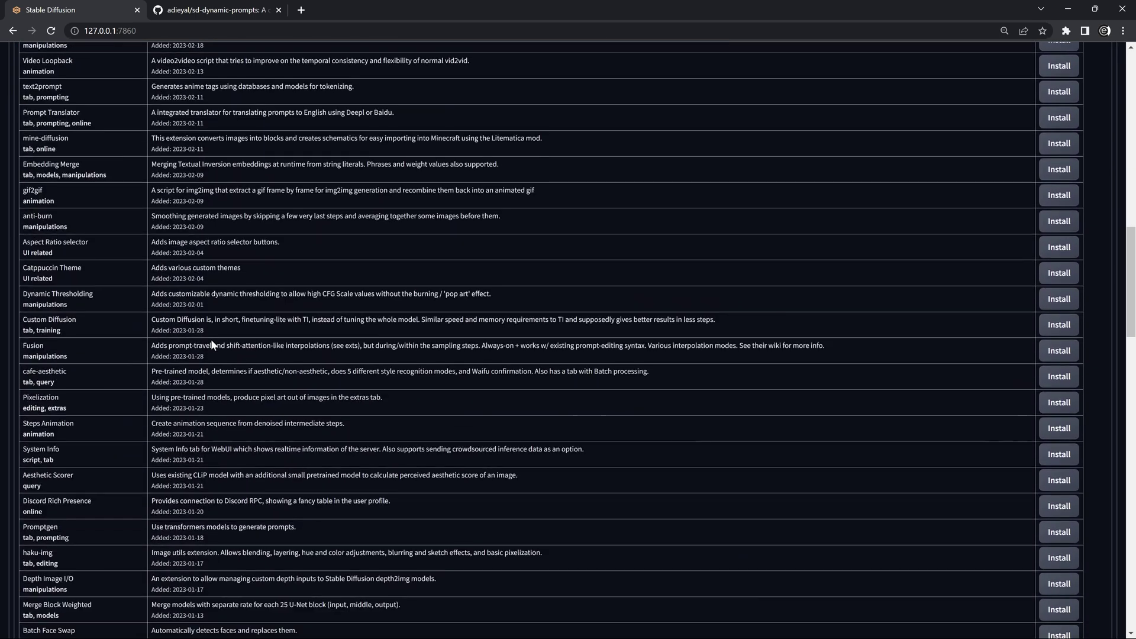
pyautogui.scroll(-10, 210, 339)
pyautogui.scroll(-10, 213, 343)
pyautogui.scroll(-10, 215, 345)
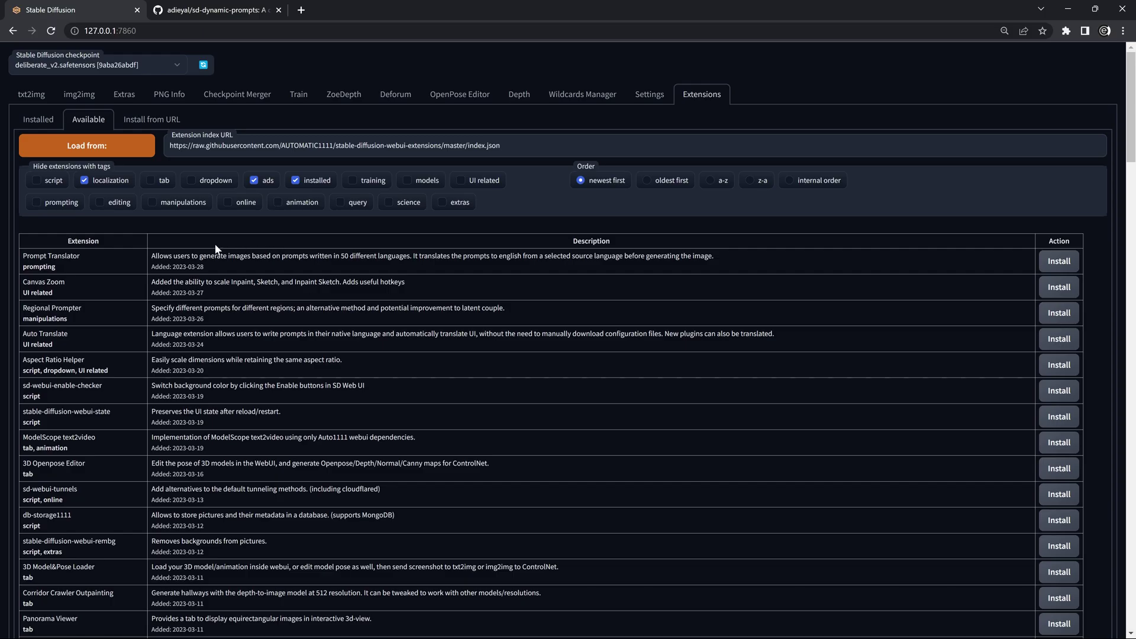
pyautogui.click(38, 123)
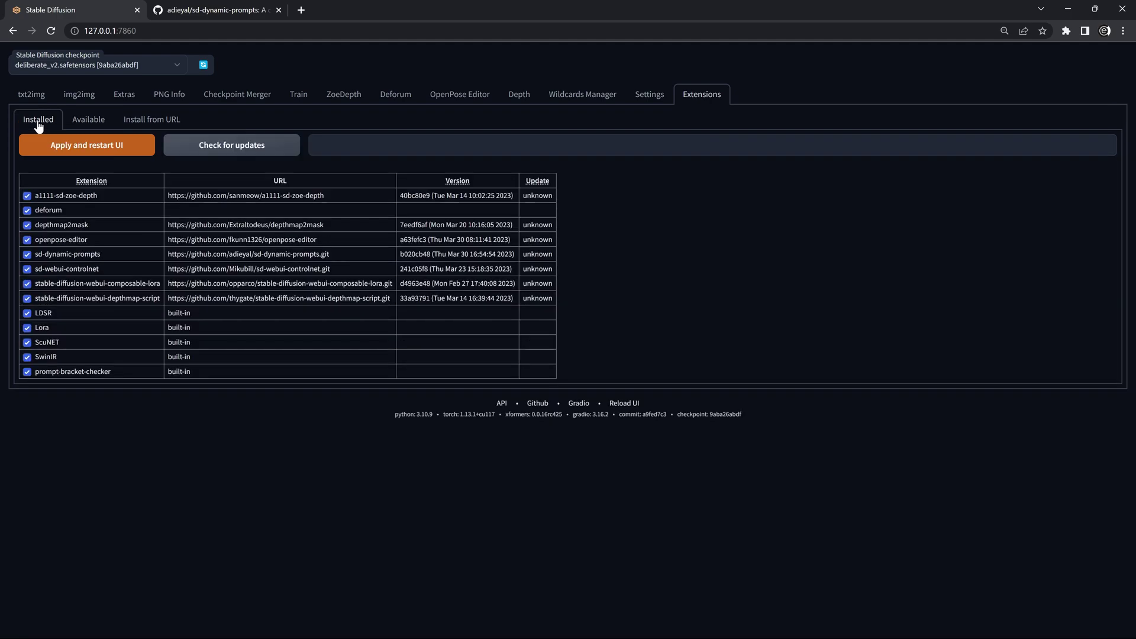
pyautogui.click(69, 148)
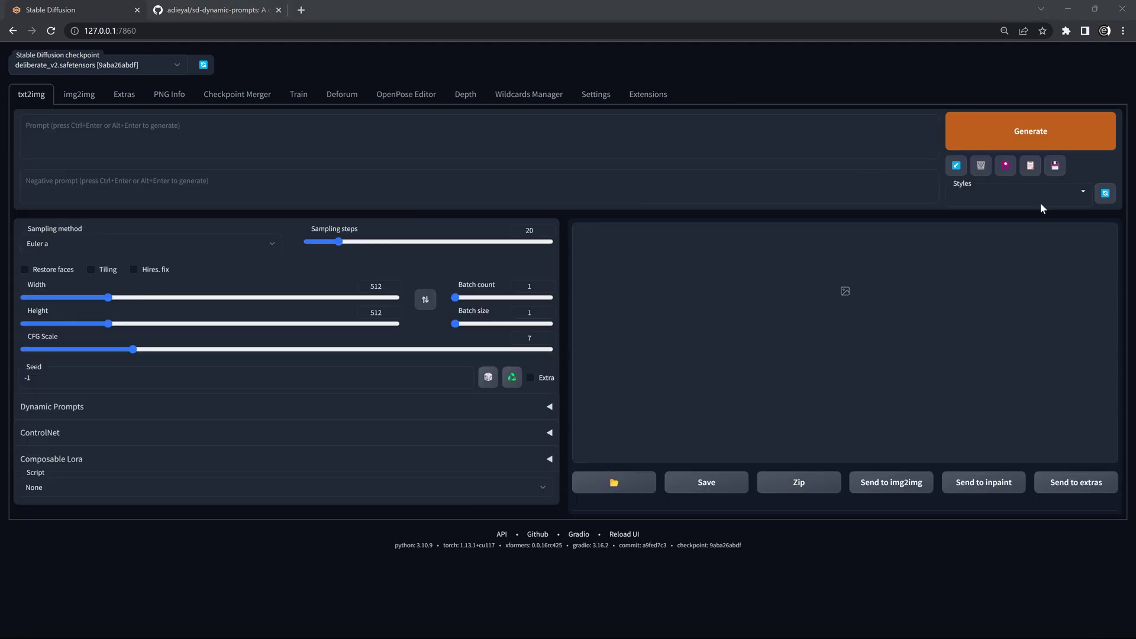
pyautogui.click(530, 101)
pyautogui.click(590, 97)
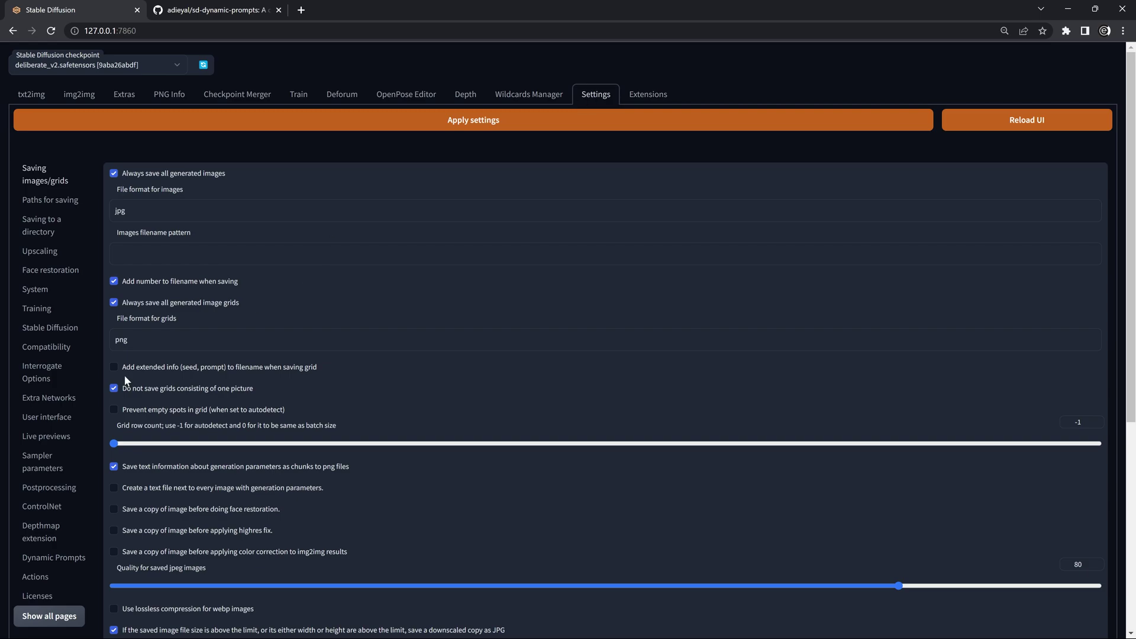
pyautogui.click(48, 561)
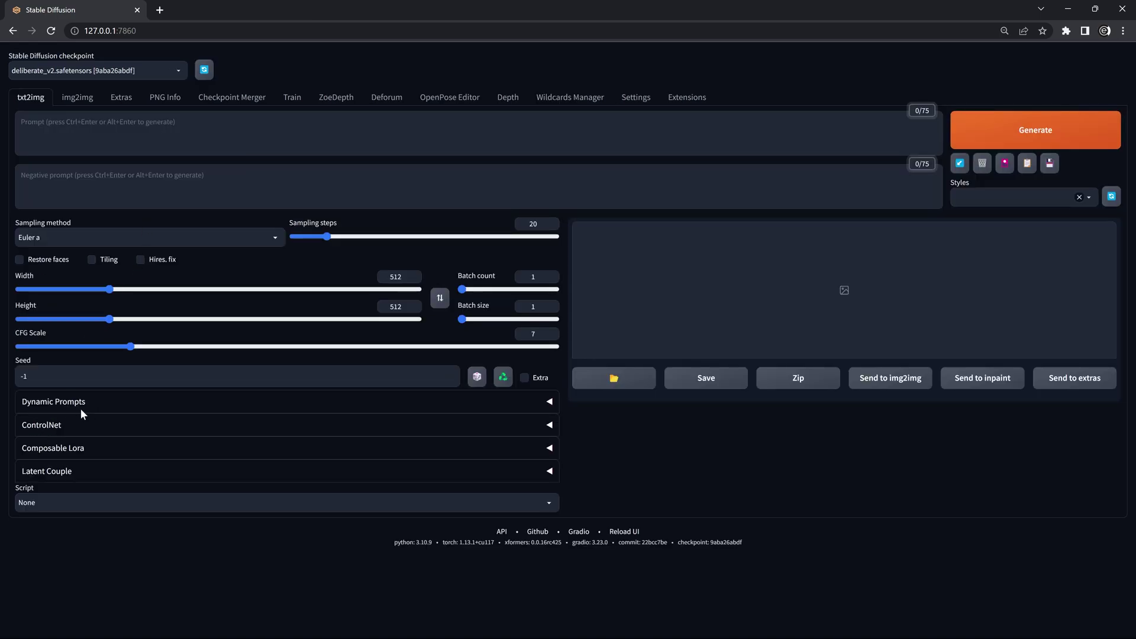
# - Expand Dynamic Prompts and paste 'a {Rabbit|Dog|Cat|Elephant} in a {Forest|Beach|Mountain}' into the prompt
pyautogui.click(100, 407)
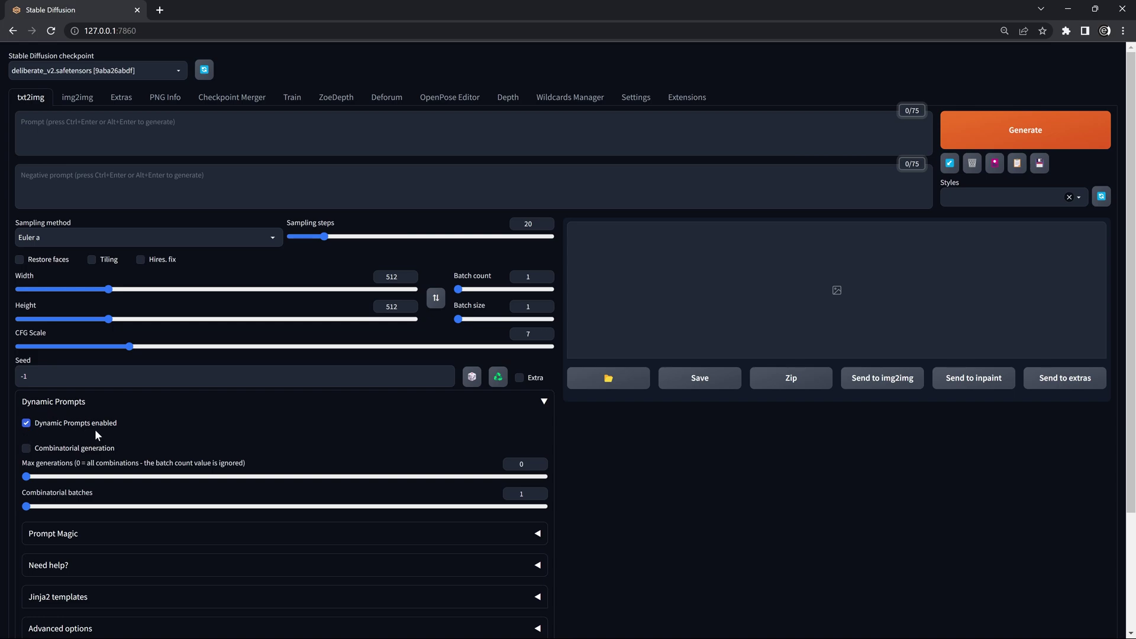
pyautogui.scroll(-2, 137, 509)
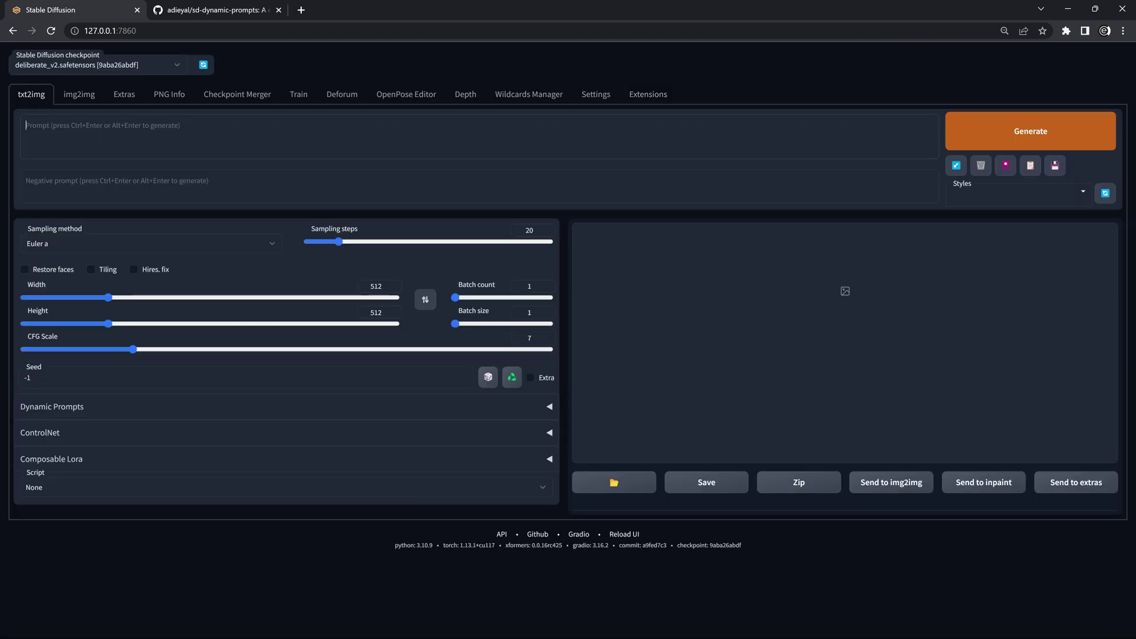
pyautogui.click(26, 125)
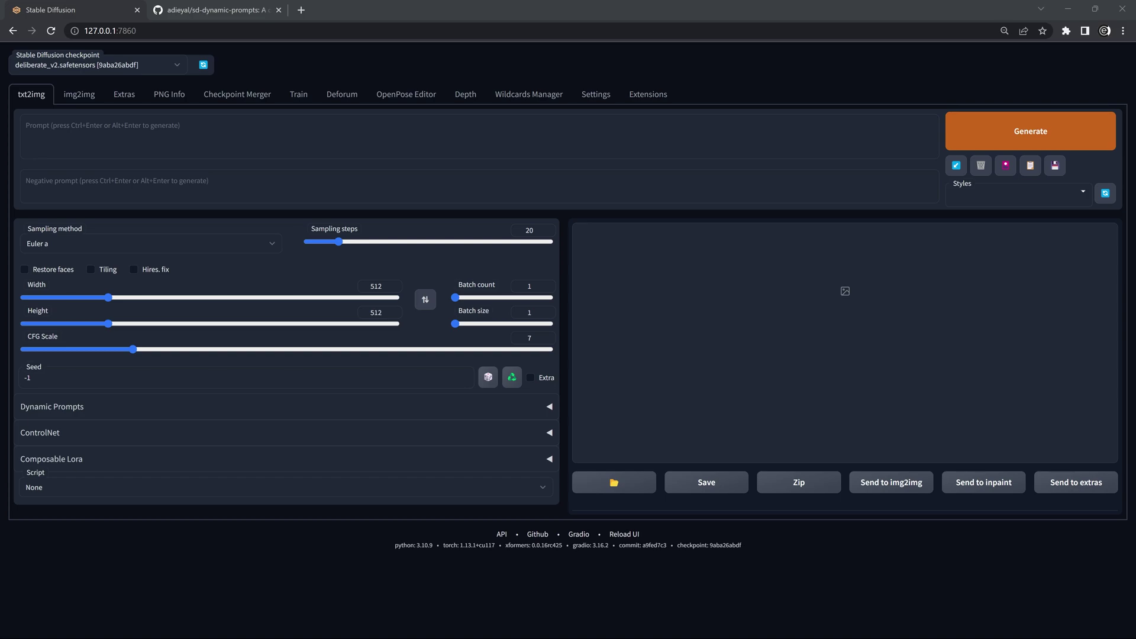
pyautogui.rightClick(76, 146)
pyautogui.click(92, 190)
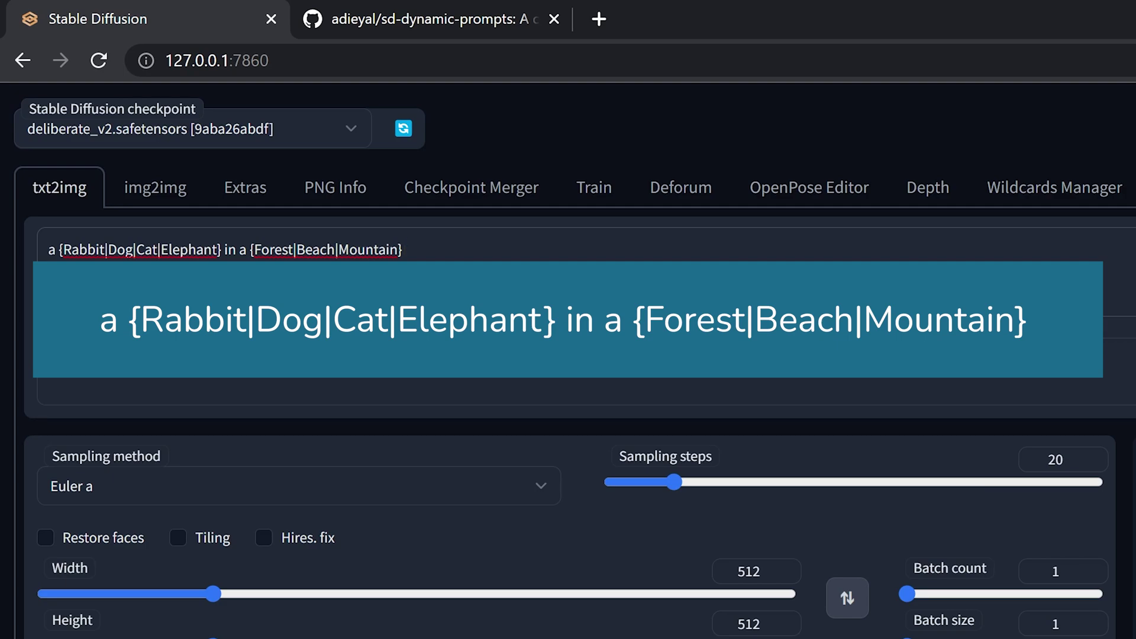
# - Highlight the location choices, then Rabbit, Beach and Elephant in the prompt template
pyautogui.moveTo(250, 249); pyautogui.dragTo(405, 249)
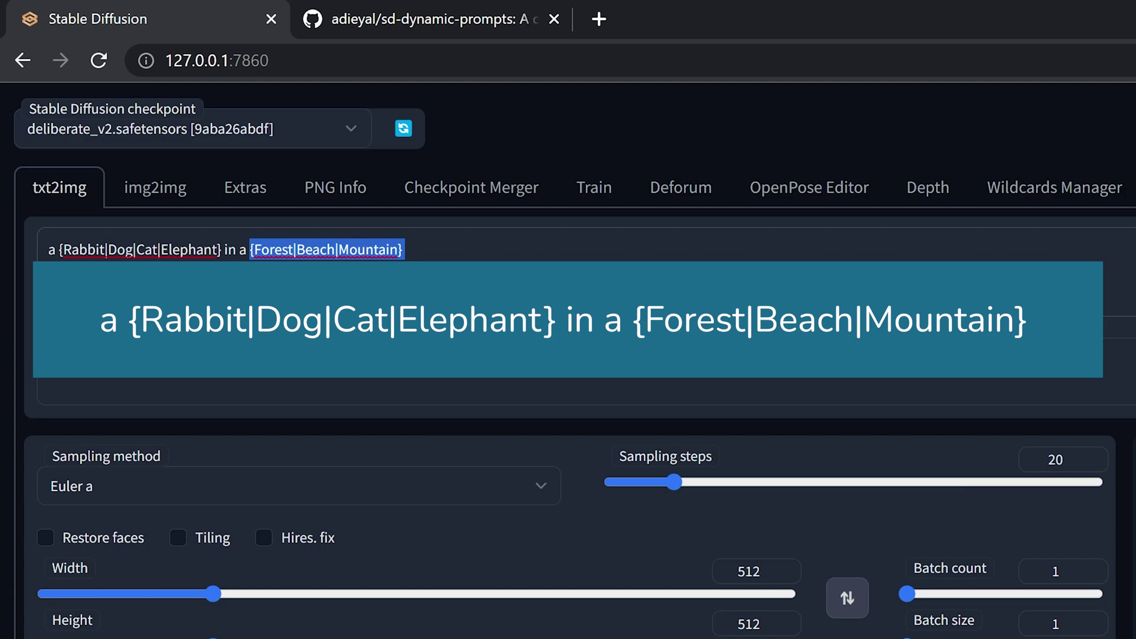
pyautogui.click(642, 458)
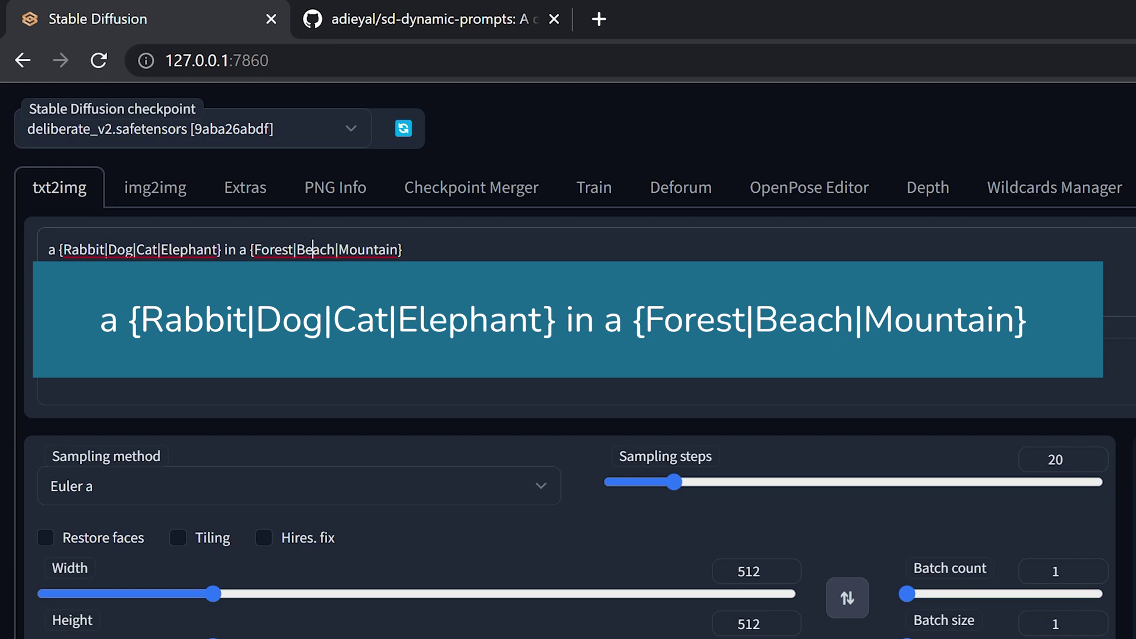
pyautogui.moveTo(61, 249); pyautogui.dragTo(100, 249)
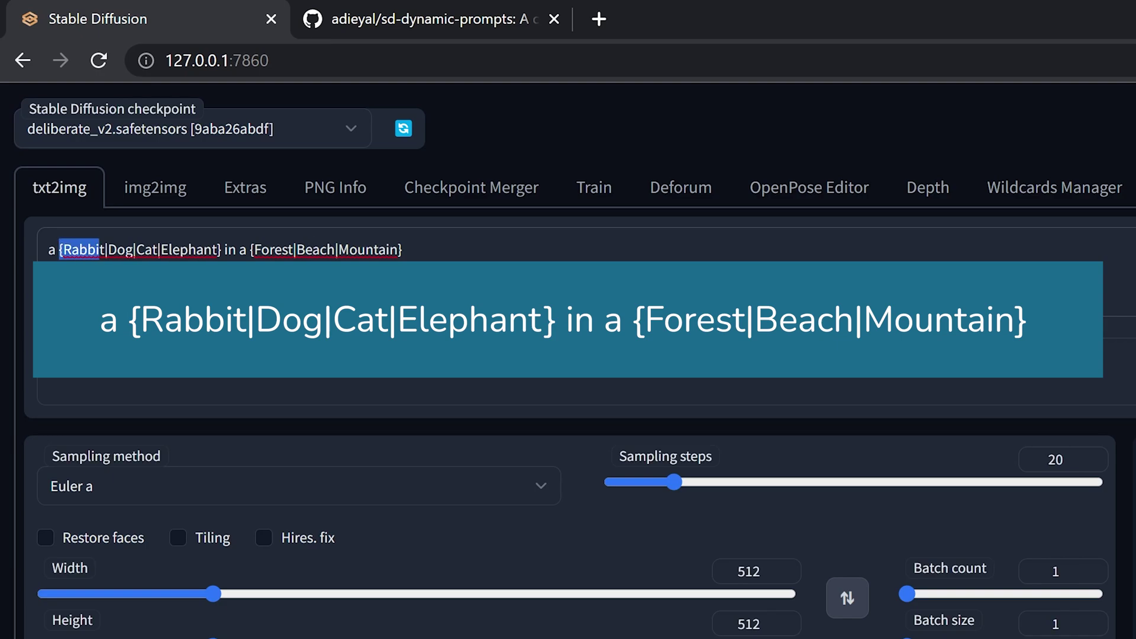
pyautogui.moveTo(292, 250); pyautogui.dragTo(335, 250)
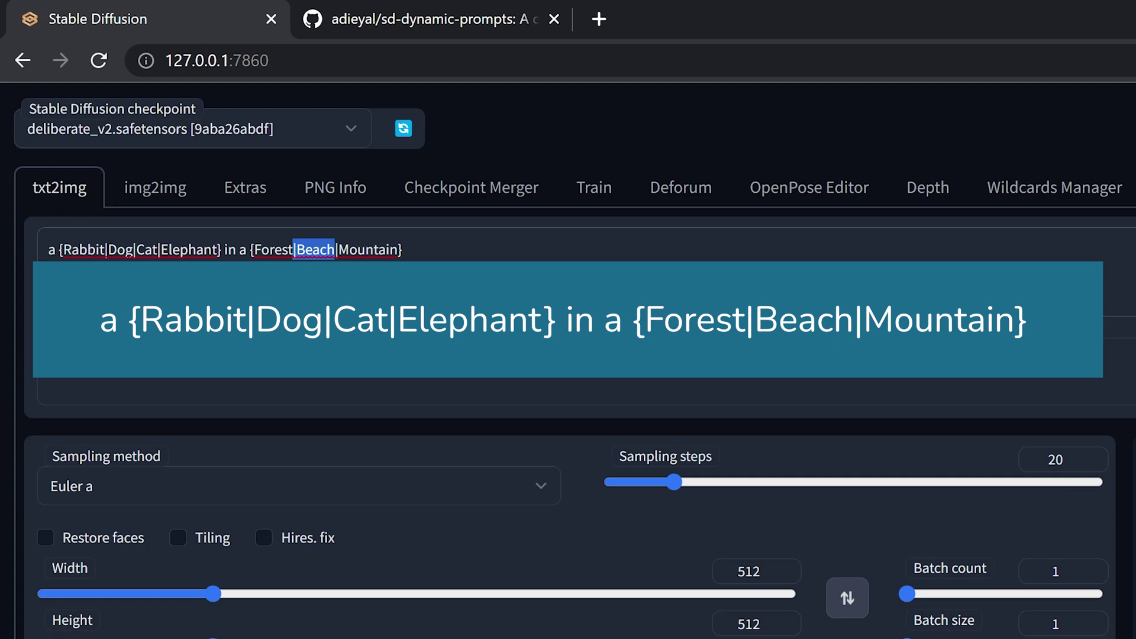
pyautogui.moveTo(161, 249); pyautogui.dragTo(292, 249)
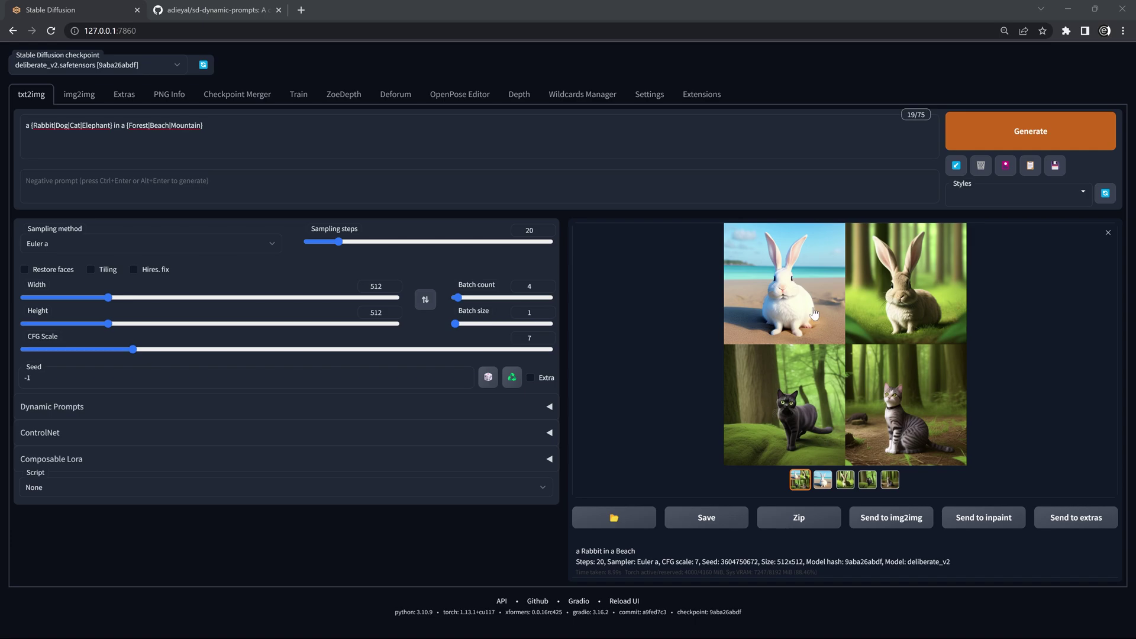
# - Browse the four-image batch of rabbits and cats full screen, then close the viewer
pyautogui.click(800, 307)
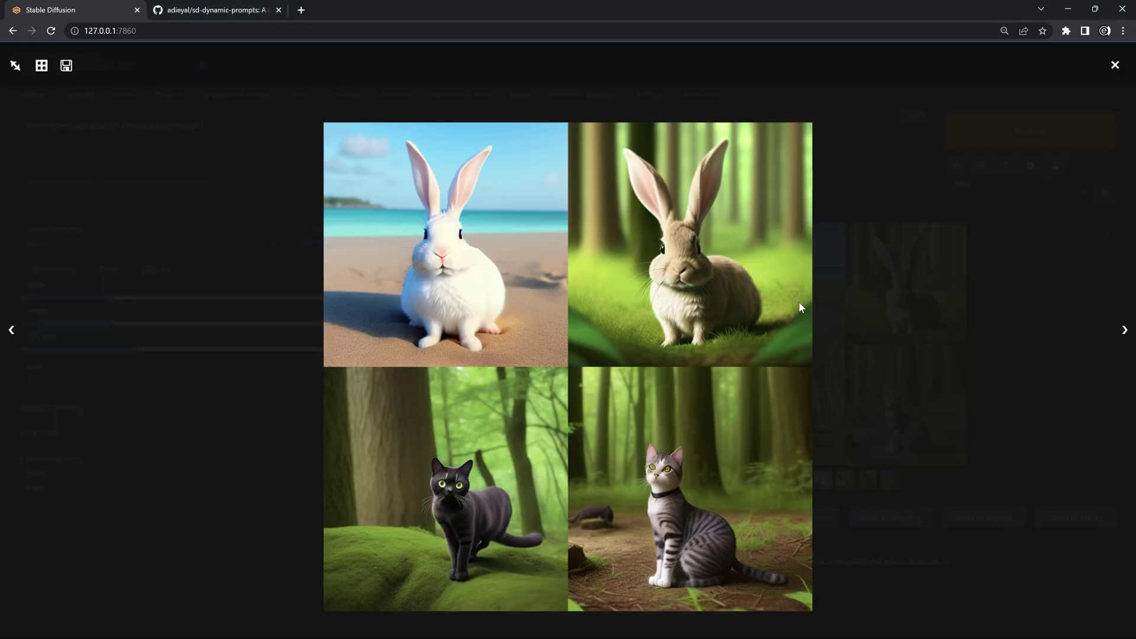
pyautogui.click(479, 249)
pyautogui.click(805, 290)
pyautogui.click(1123, 331)
pyautogui.click(1122, 337)
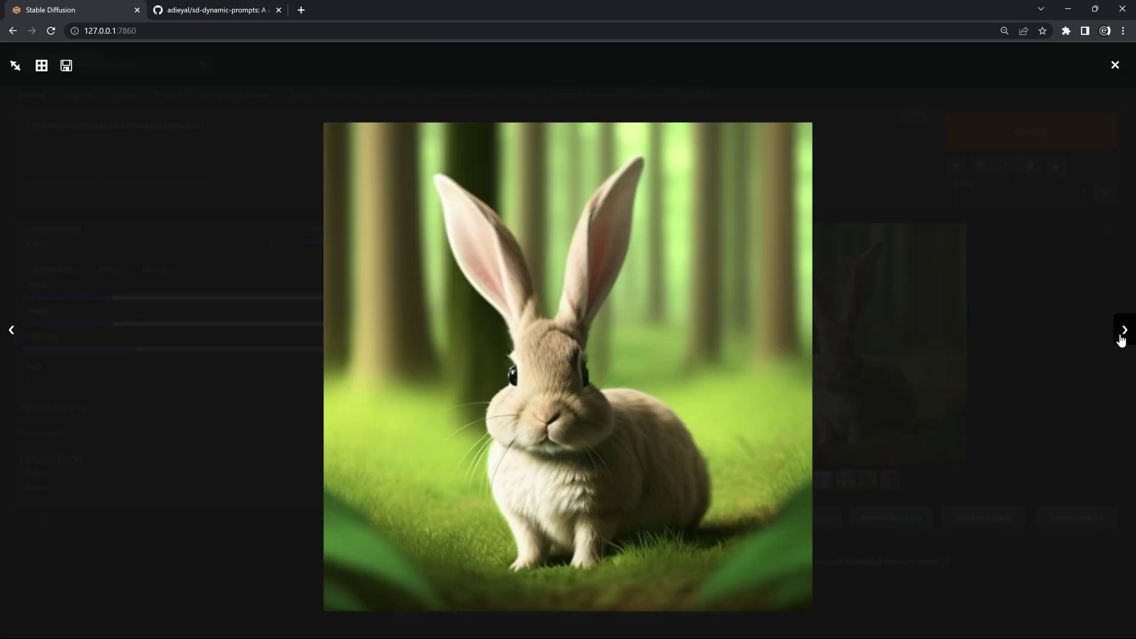
pyautogui.click(1122, 340)
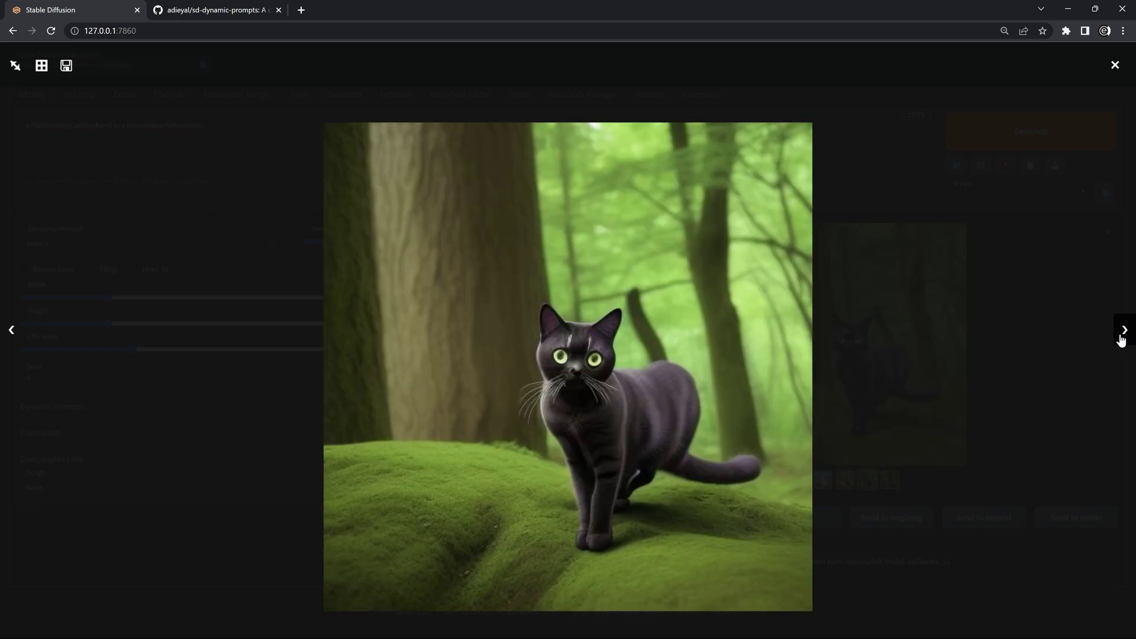
pyautogui.click(1121, 340)
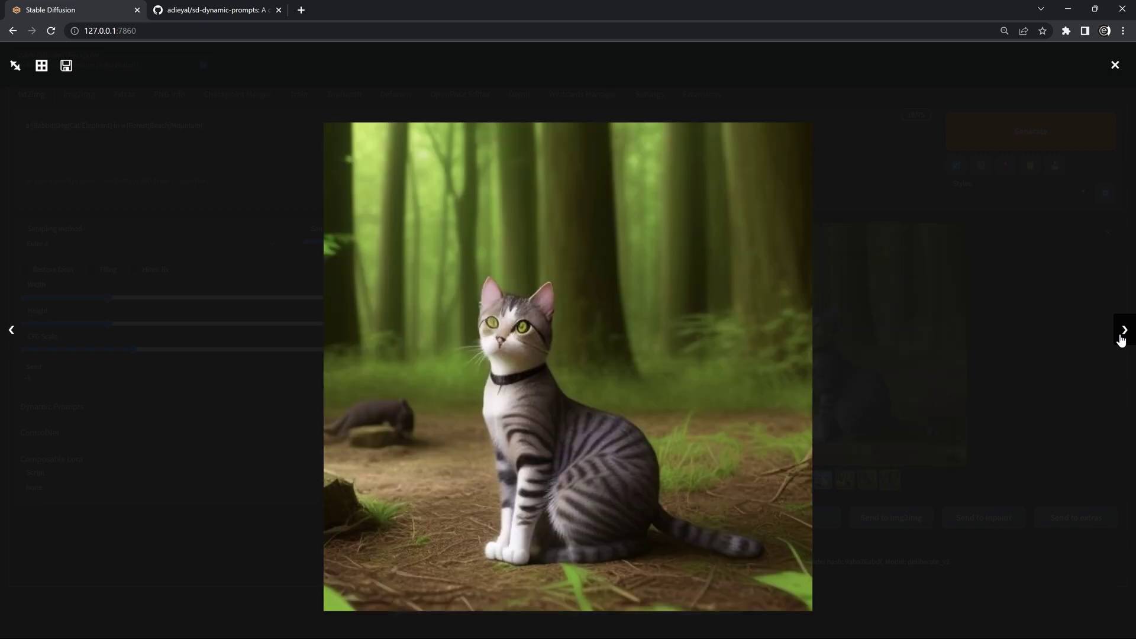
pyautogui.click(1122, 338)
pyautogui.click(1116, 66)
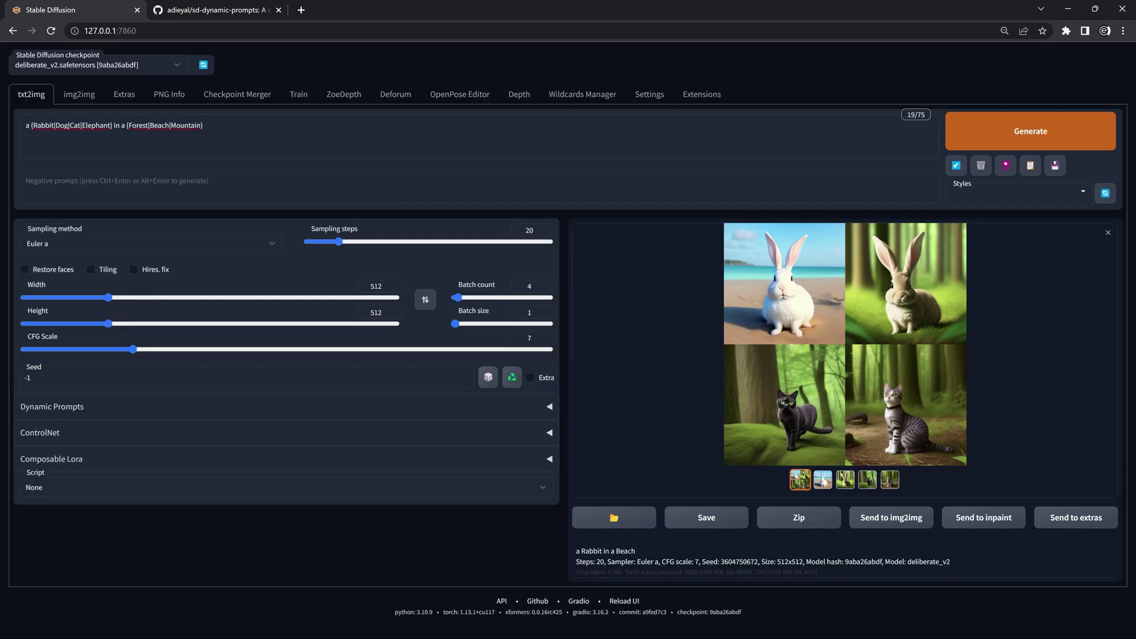
# - Replace the animal group with weighted choices 0.5::Rabbit, 0.2::Dog, 0.2::Cat, 0.1::Elephant
pyautogui.moveTo(205, 126); pyautogui.dragTo(21, 126)
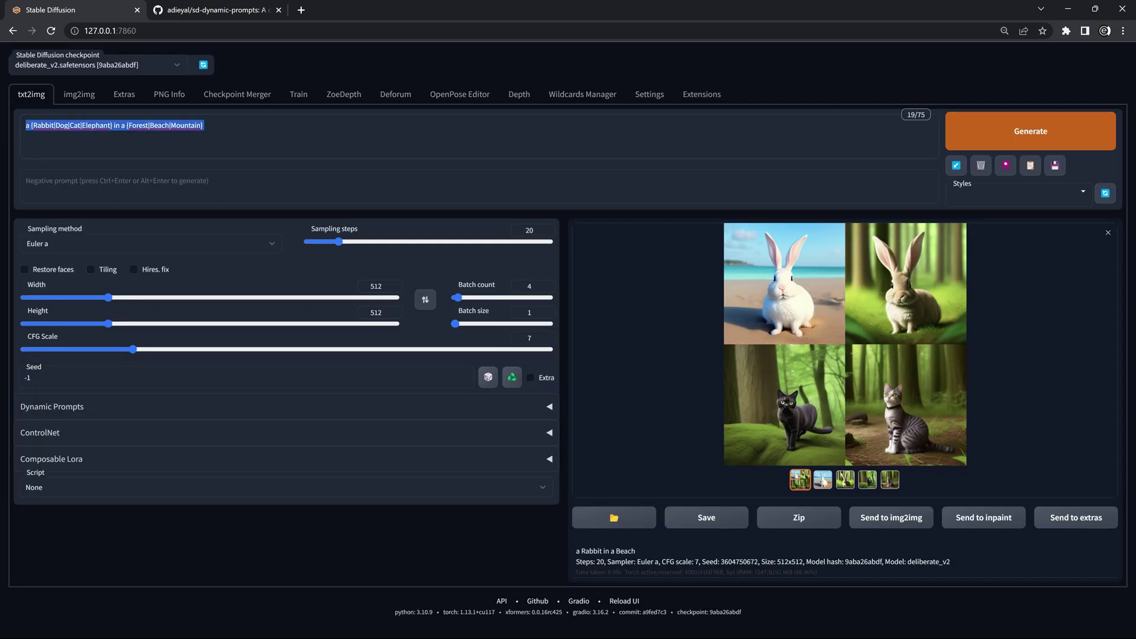
pyautogui.click(48, 126)
pyautogui.moveTo(111, 125); pyautogui.dragTo(30, 126)
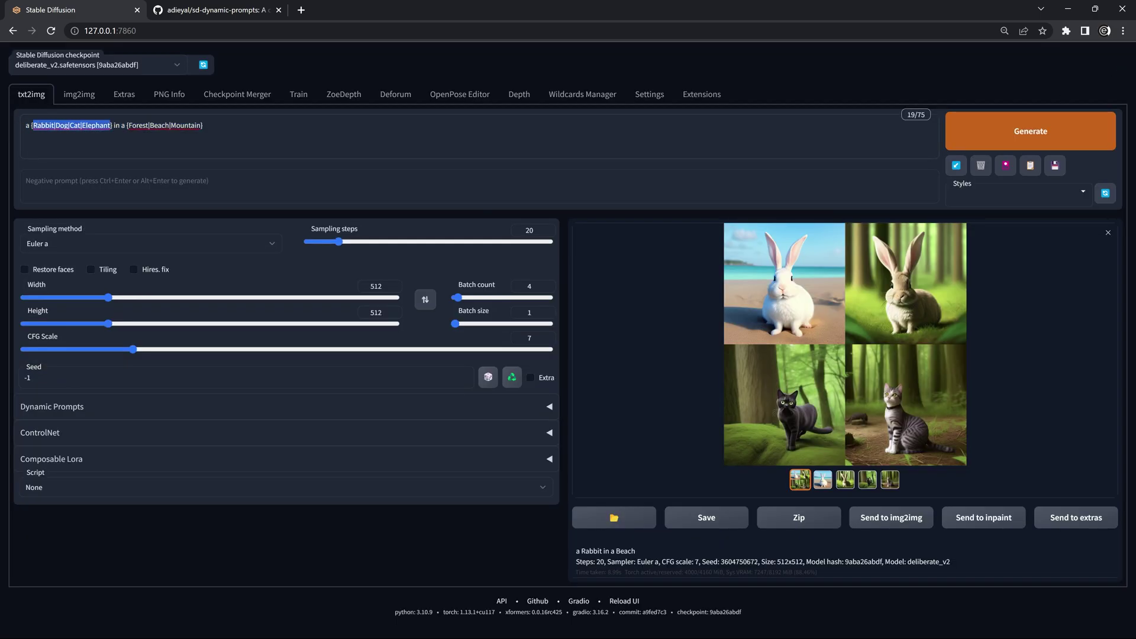
pyautogui.write('0.5::Rabbit|0.2::Dog|0.2::Cat|0.1::Elephant')
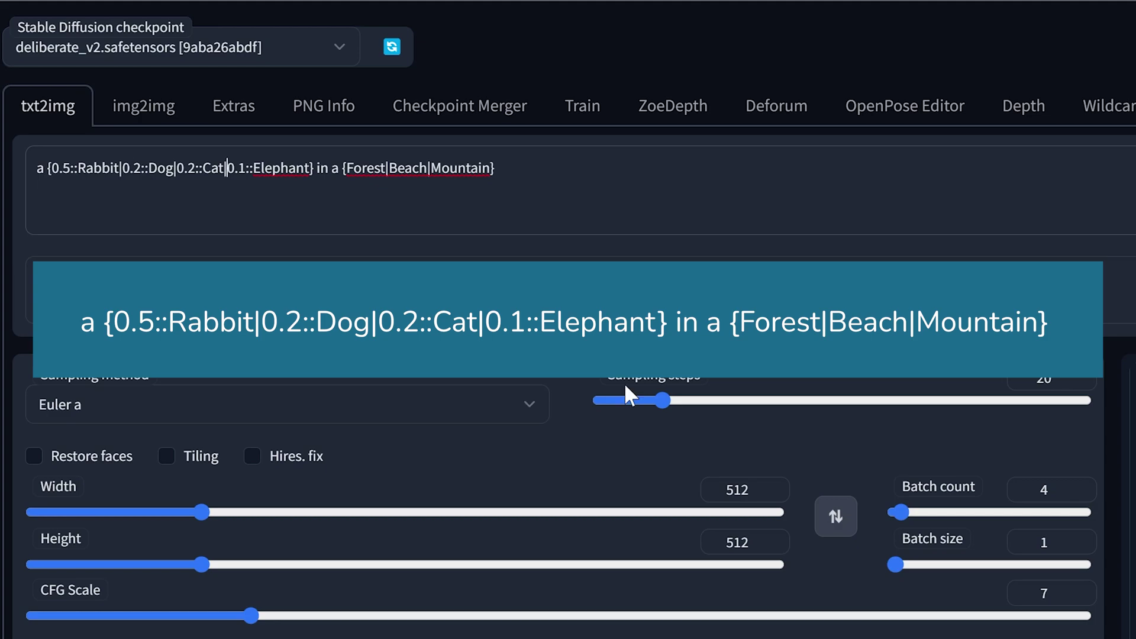
# - Raise the batch count slider to 10
pyautogui.moveTo(904, 509); pyautogui.dragTo(911, 507)
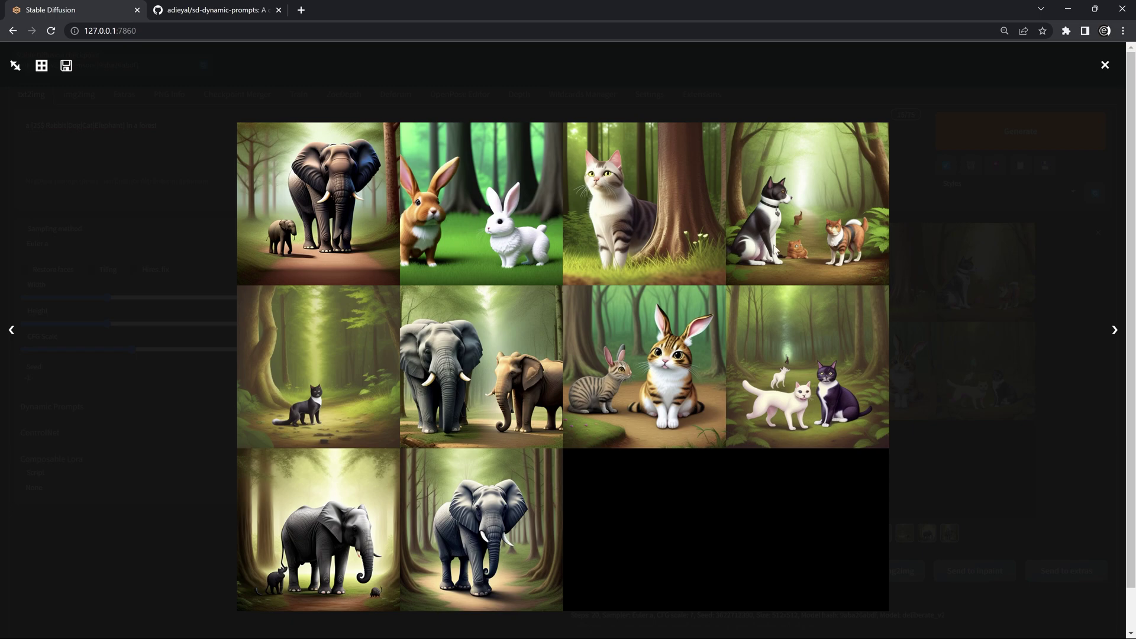
# - Close the full-screen grid and view the two-rabbit and two-elephant images individually
pyautogui.click(861, 287)
pyautogui.scroll(-1, 789, 400)
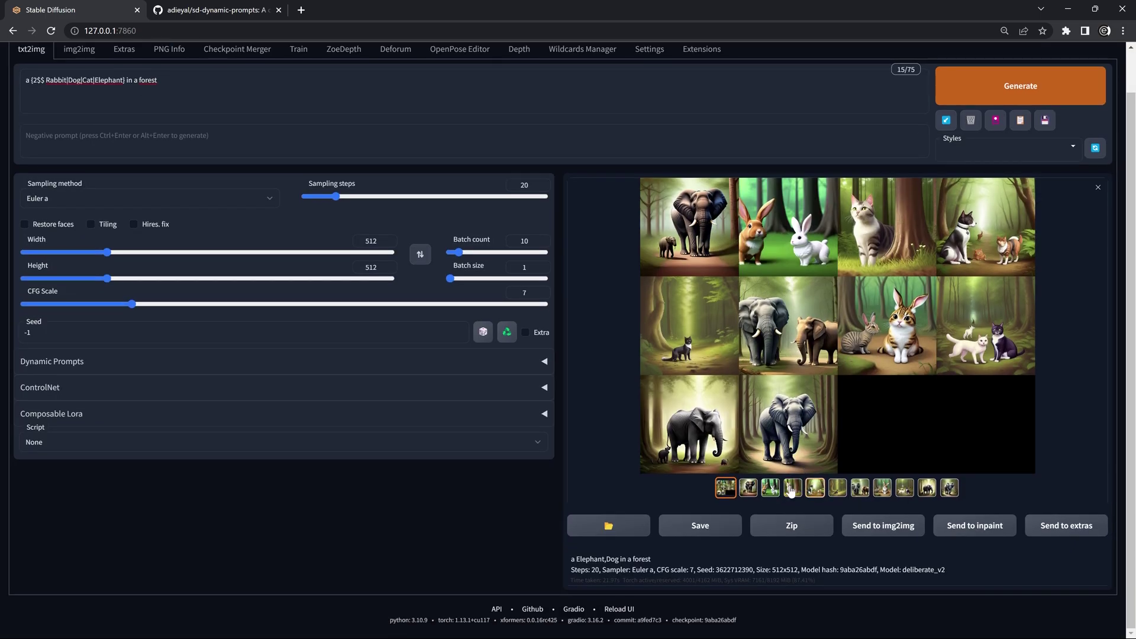
pyautogui.click(771, 487)
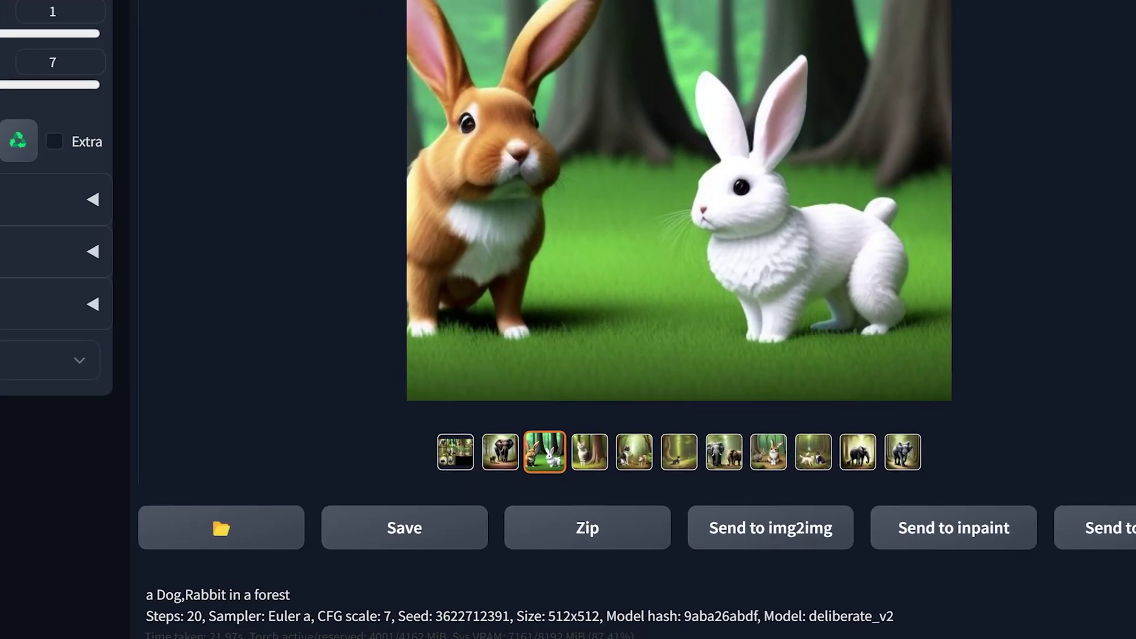
pyautogui.click(724, 452)
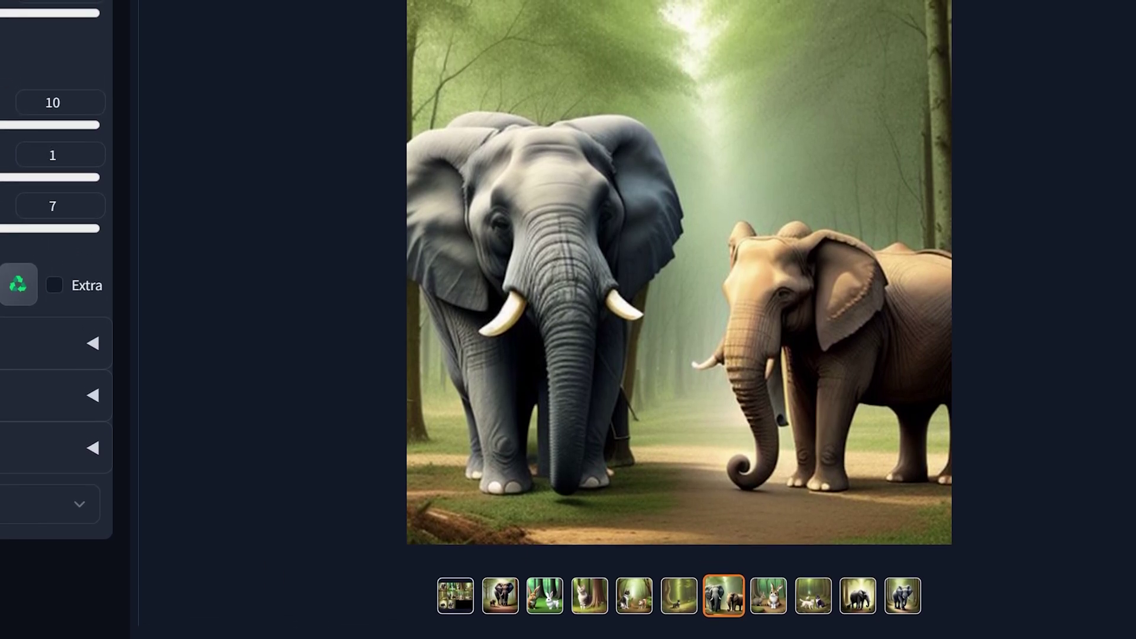
pyautogui.scroll(-2, 685, 115)
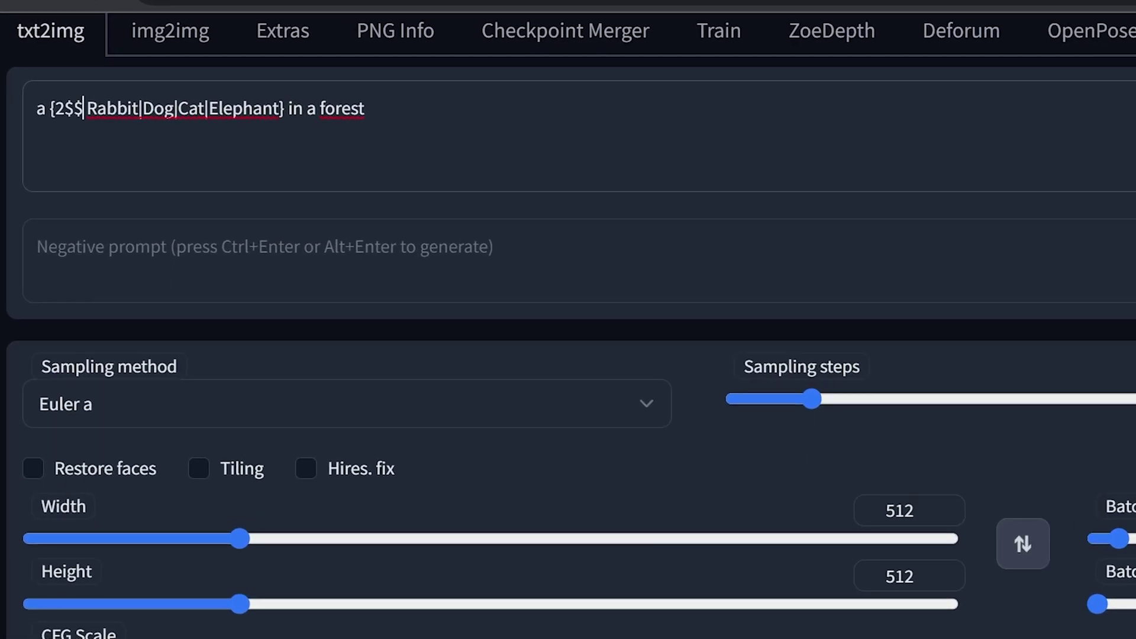
# - Insert ' and $$' after '{2$$' so the two chosen animals are joined by 'and'
pyautogui.write('and ')
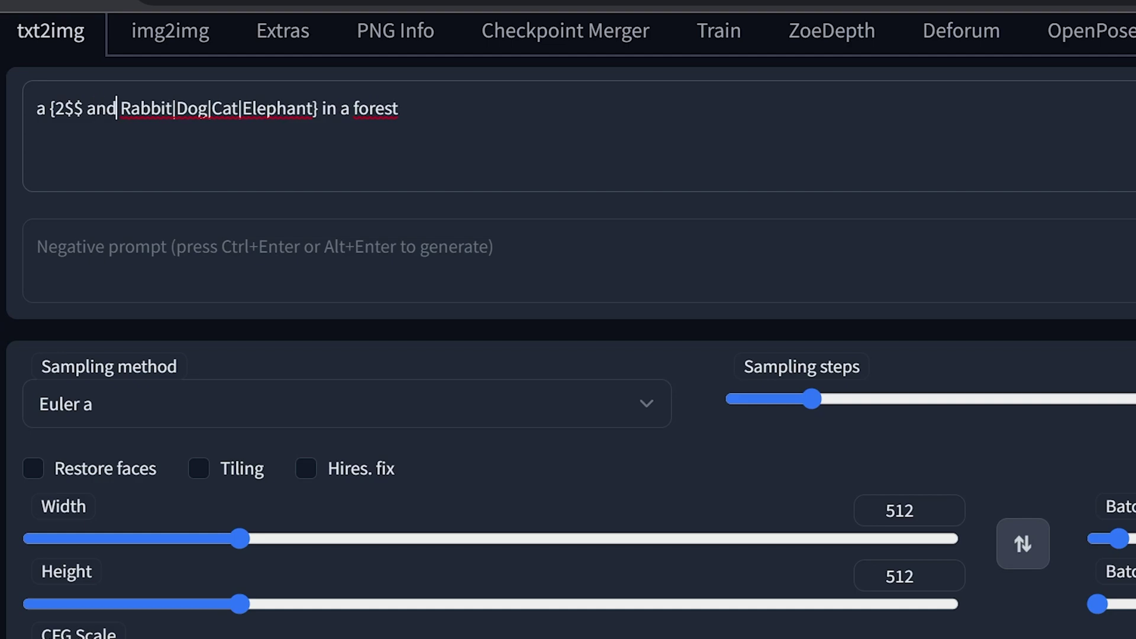
pyautogui.write(' $')
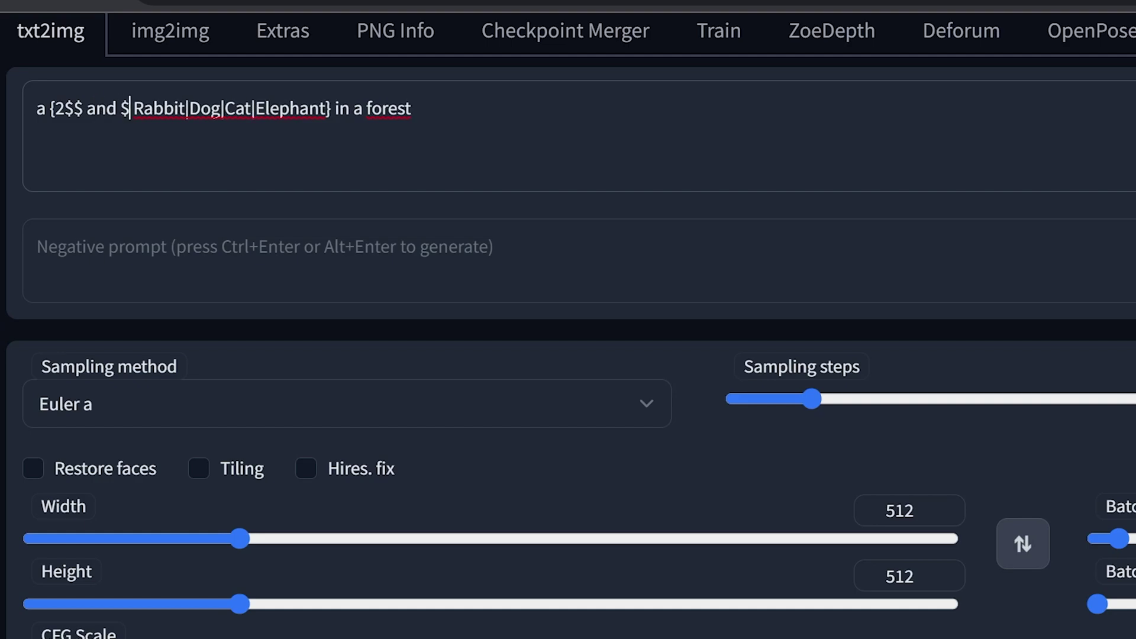
pyautogui.write('$')
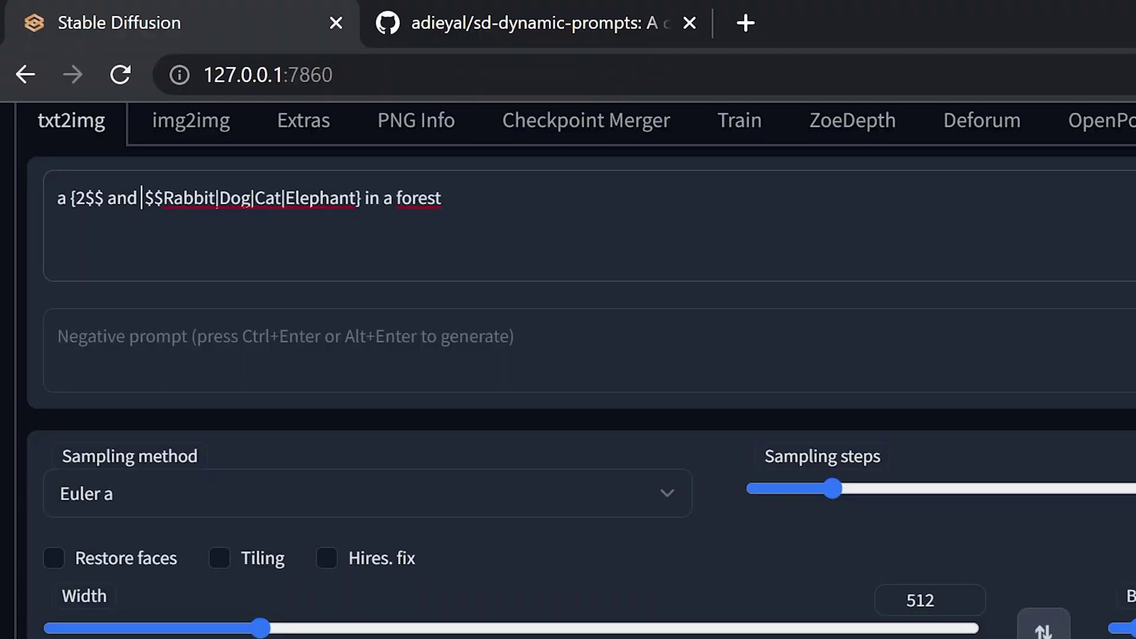
# - Add 'a' after 'and', then step through the new batch full screen to the two-elephant image
pyautogui.write('a')
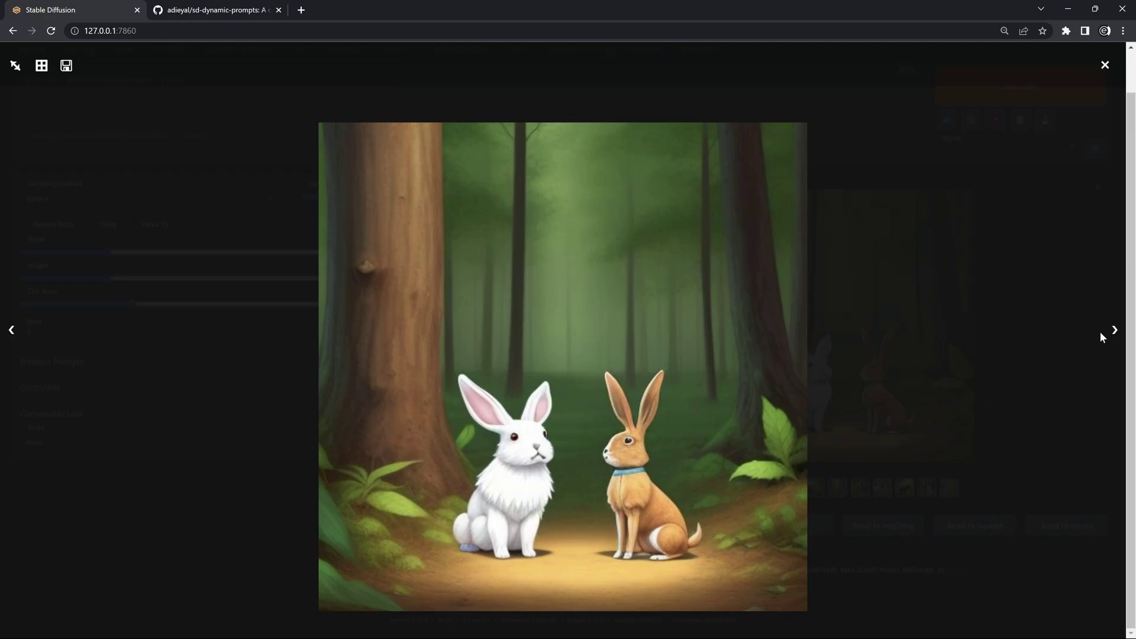
pyautogui.click(1110, 332)
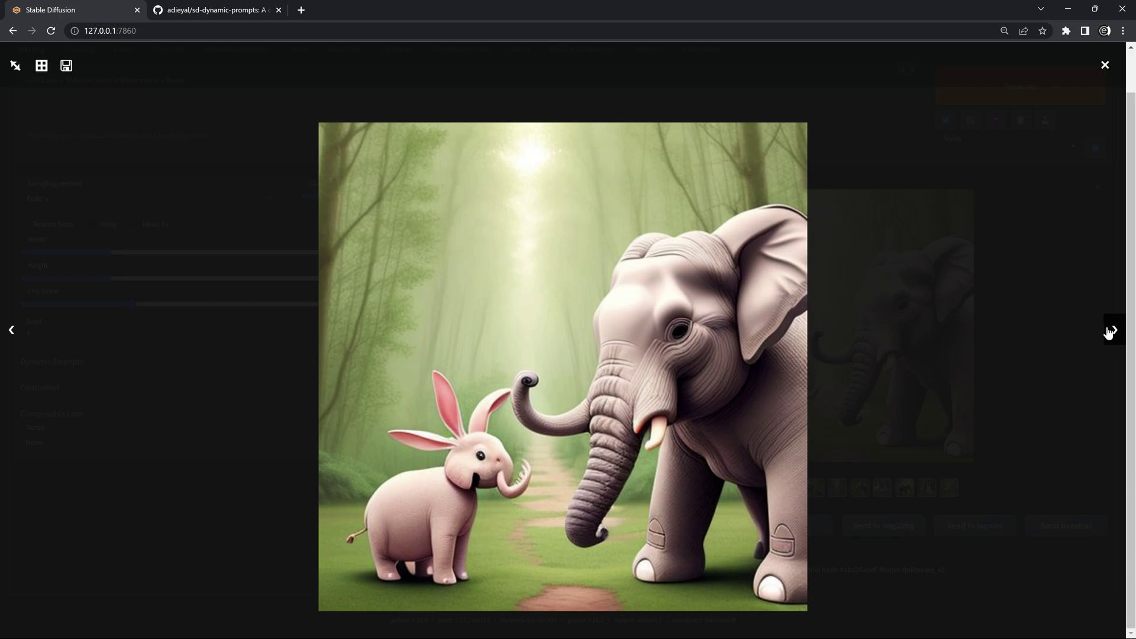
pyautogui.click(1110, 331)
pyautogui.click(1110, 331)
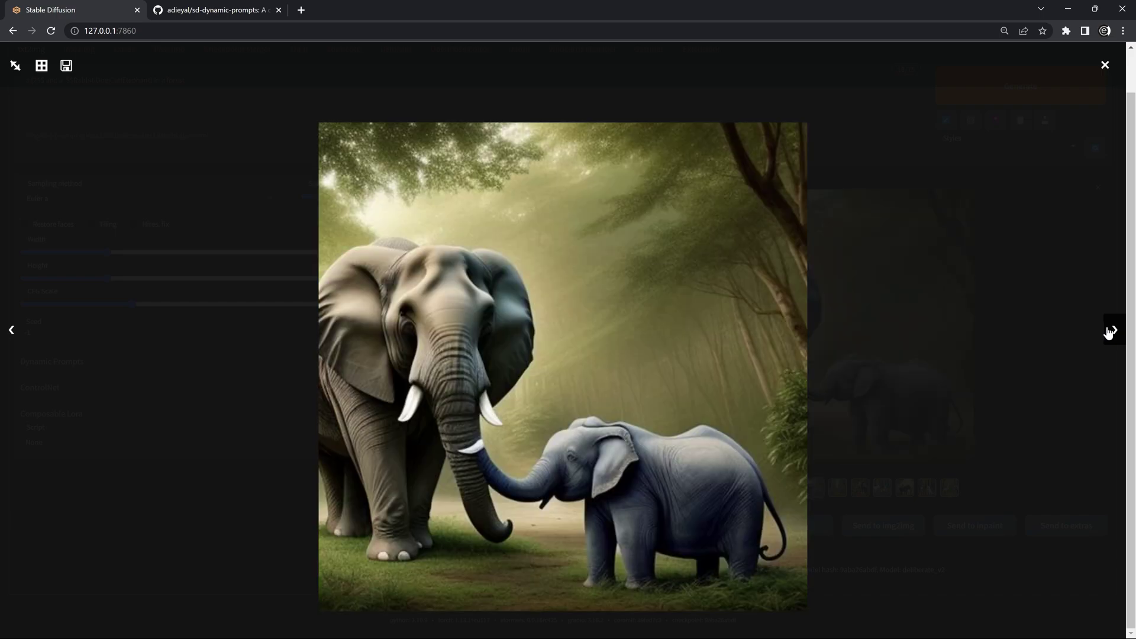
pyautogui.click(1104, 67)
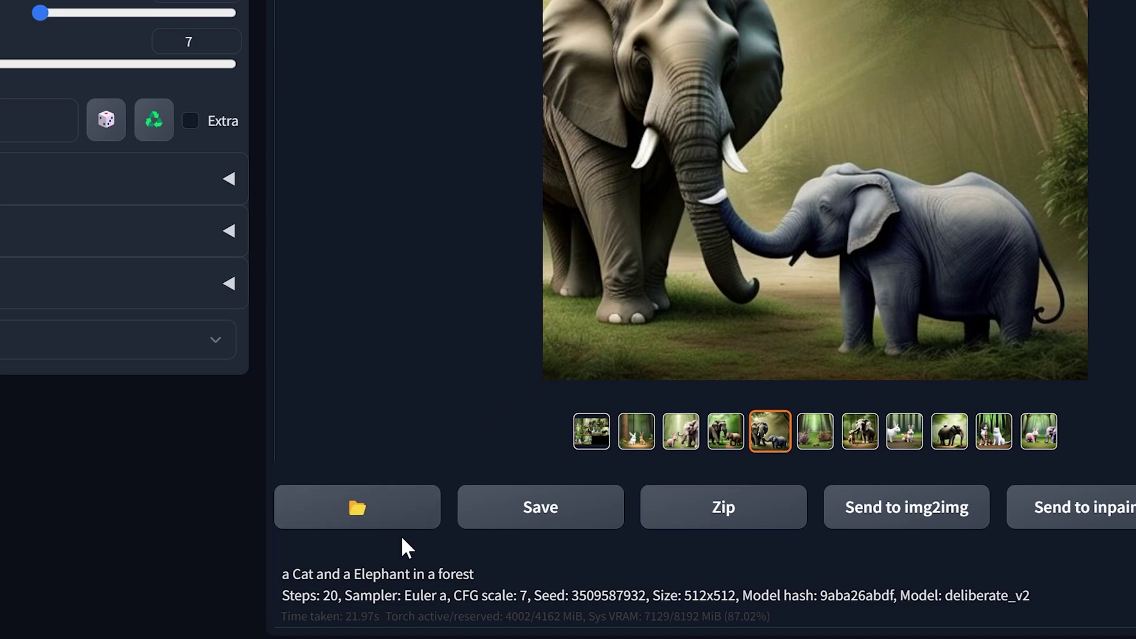
# - Highlight an image's prompt and compare the cat-and-rabbit, dog-and-elephant, rabbits and cat-and-elephant results
pyautogui.moveTo(282, 574); pyautogui.dragTo(491, 573)
pyautogui.click(491, 572)
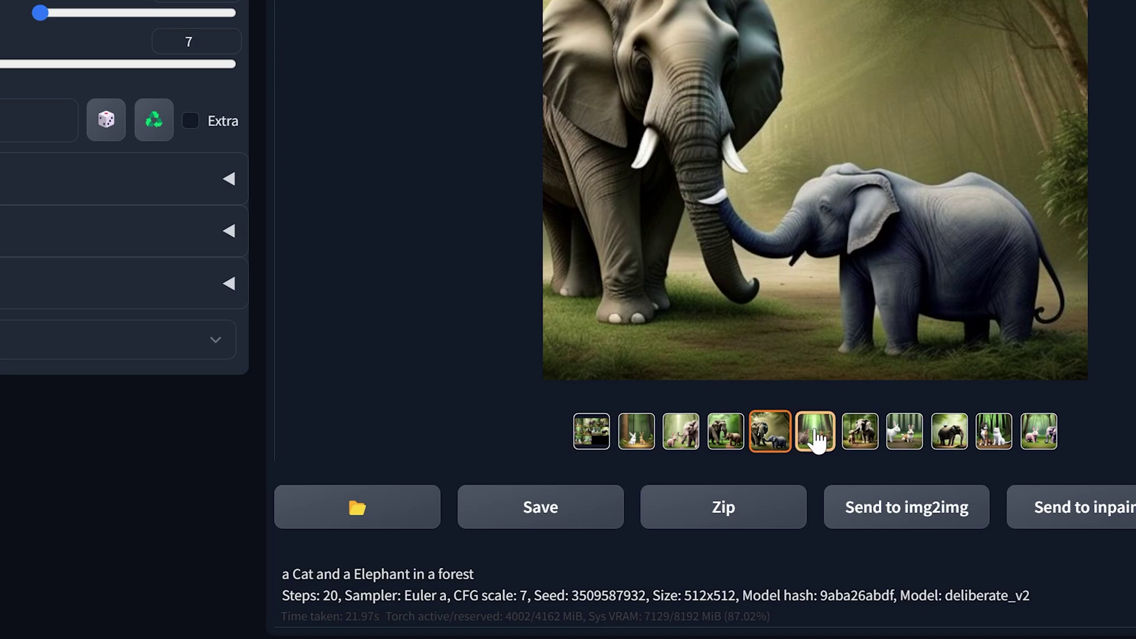
pyautogui.click(814, 431)
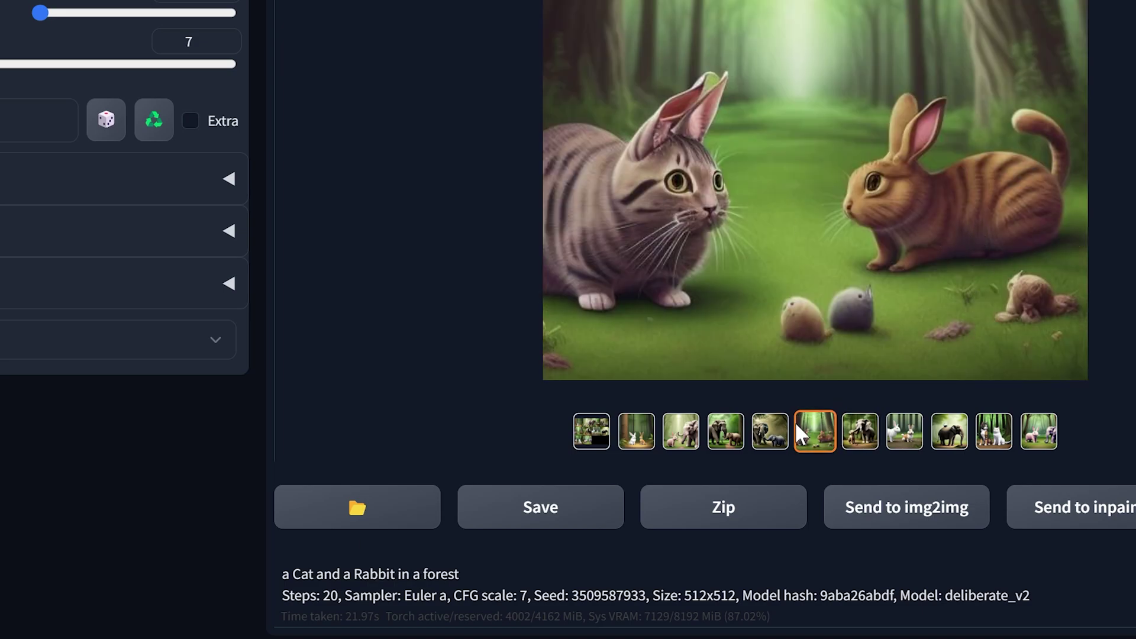
pyautogui.click(860, 431)
pyautogui.click(905, 432)
pyautogui.click(770, 432)
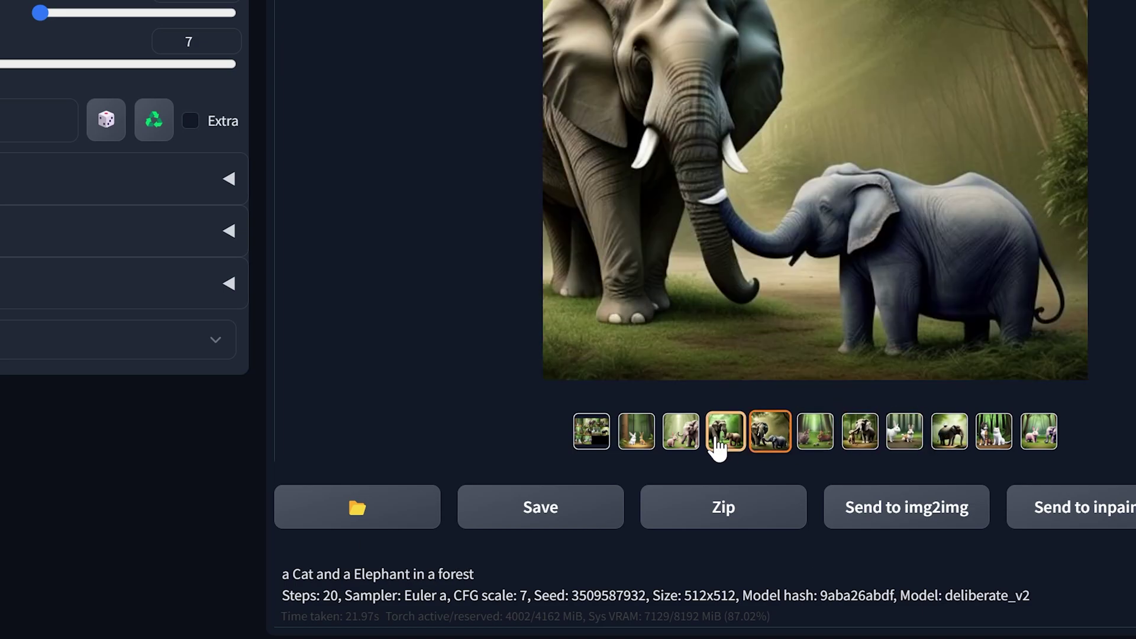
pyautogui.click(725, 432)
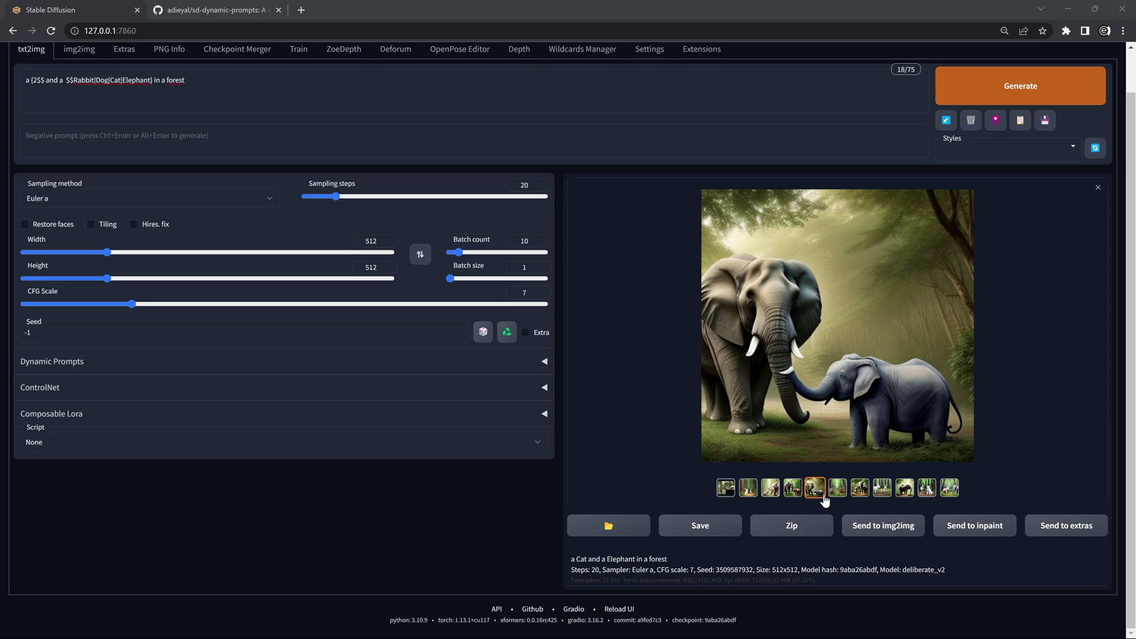
# - Change the animal count in the prompt from '{2$$' to '{1-3$$'
pyautogui.click(32, 80)
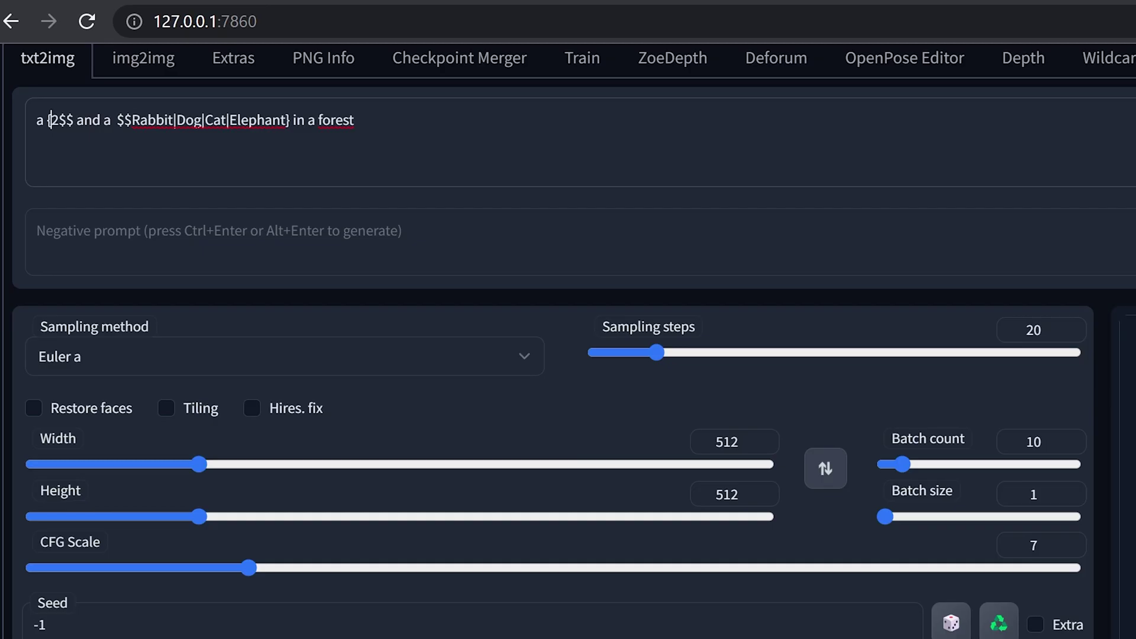
pyautogui.write('1')
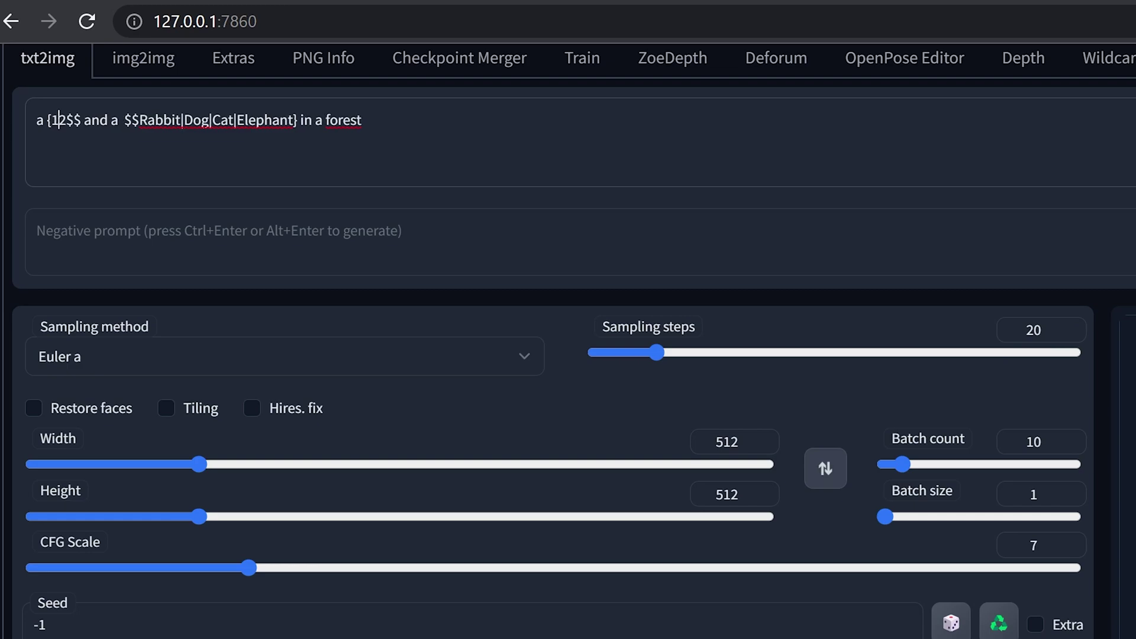
pyautogui.write('-')
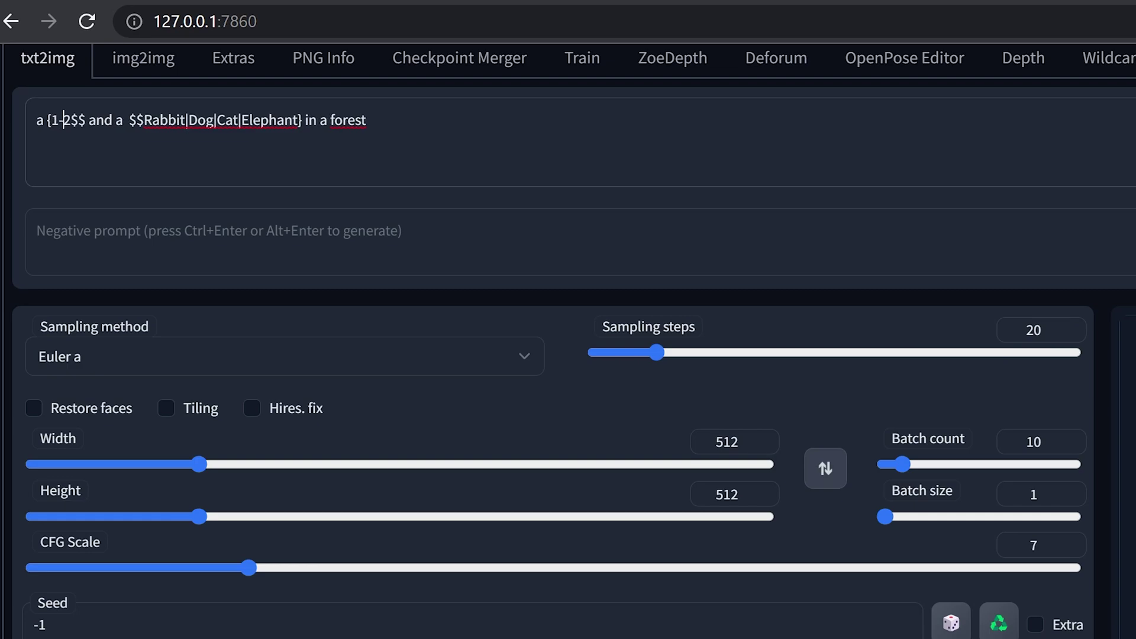
pyautogui.hotkey('shift', 'Right')
pyautogui.write('3')
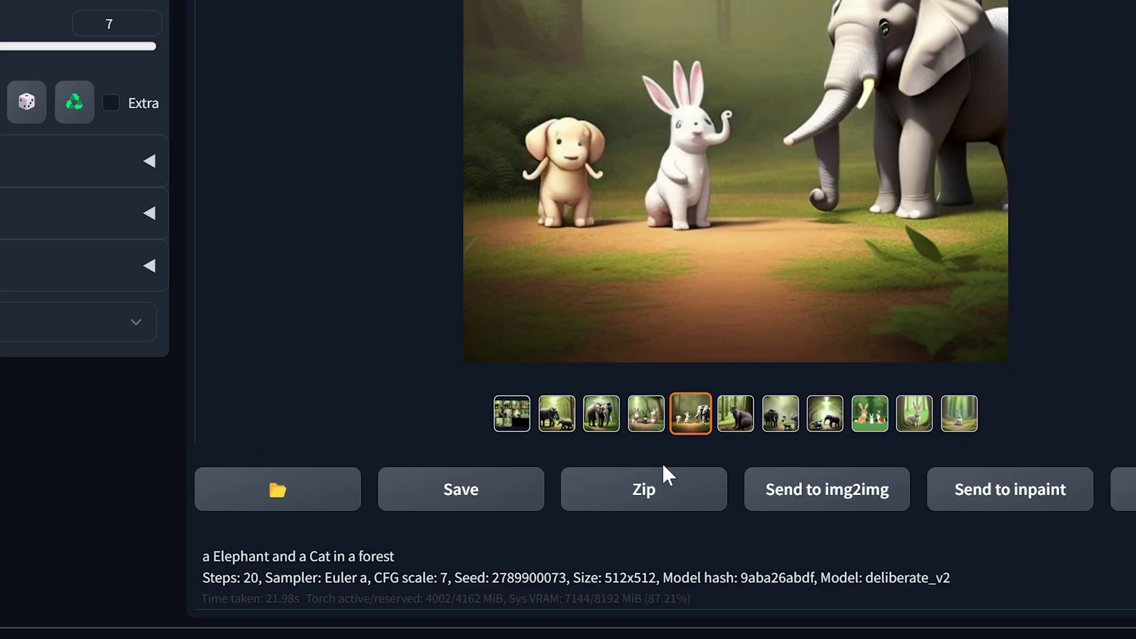
# - Compare the cat, dog and elephant result with the single 'a Rabbit in a forest' result, highlighting each prompt
pyautogui.click(784, 423)
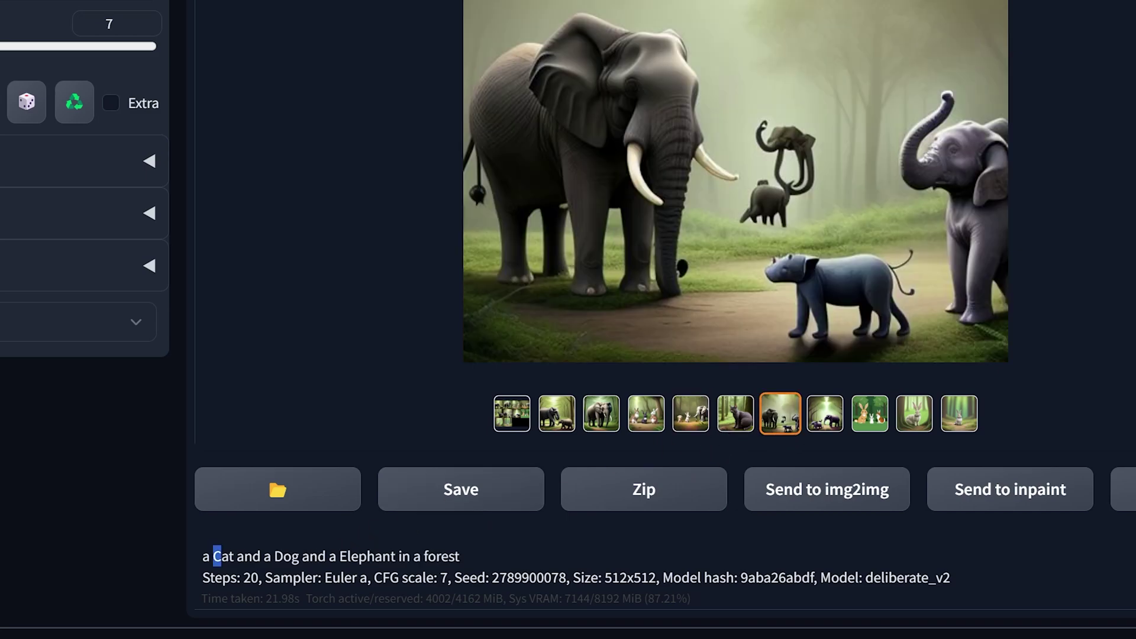
pyautogui.moveTo(213, 556); pyautogui.dragTo(300, 558)
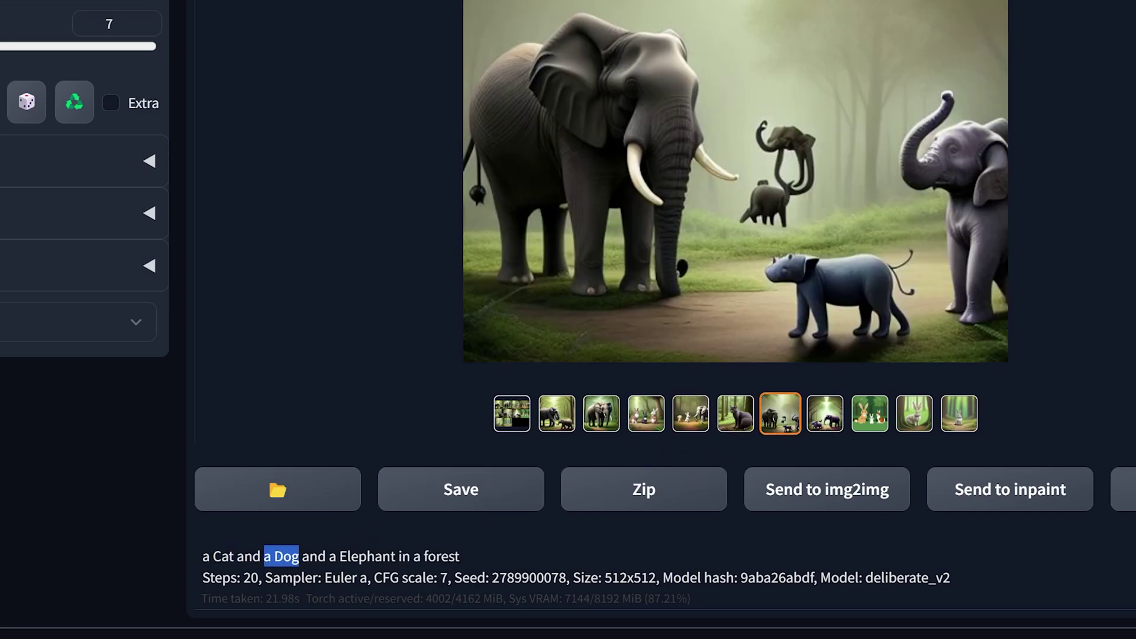
pyautogui.click(959, 413)
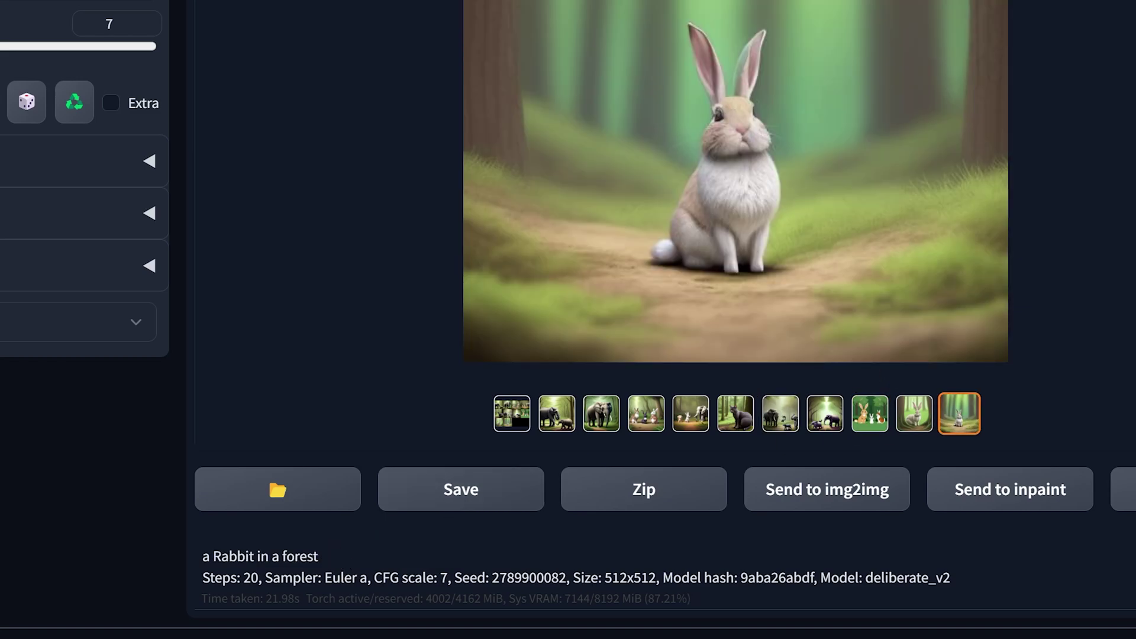
pyautogui.moveTo(202, 556); pyautogui.dragTo(331, 559)
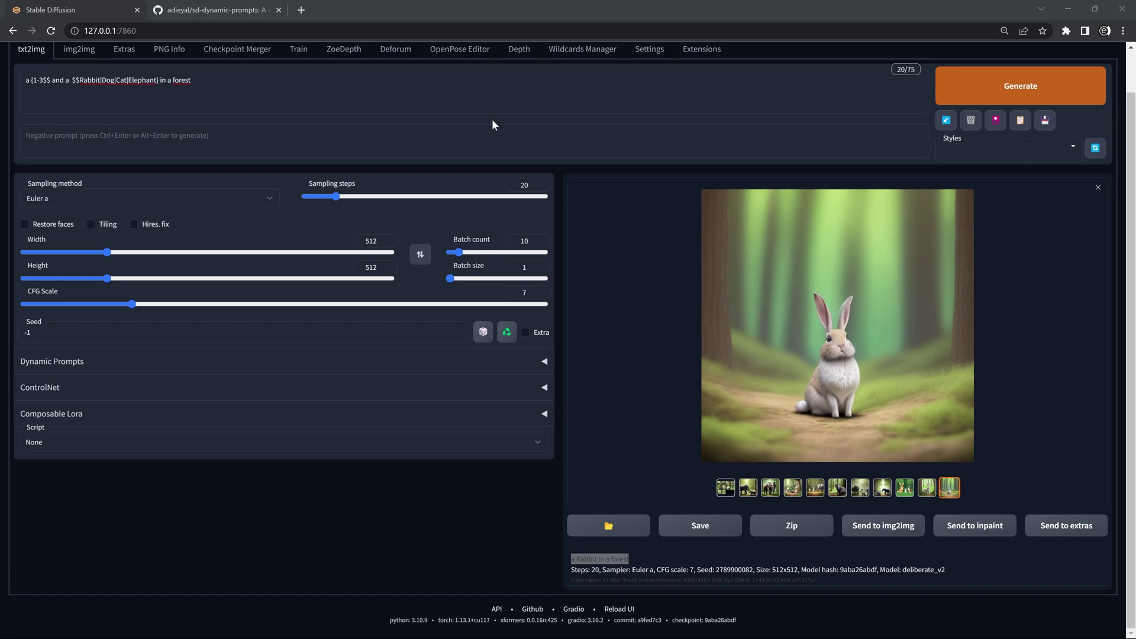
pyautogui.scroll(1, 568, 341)
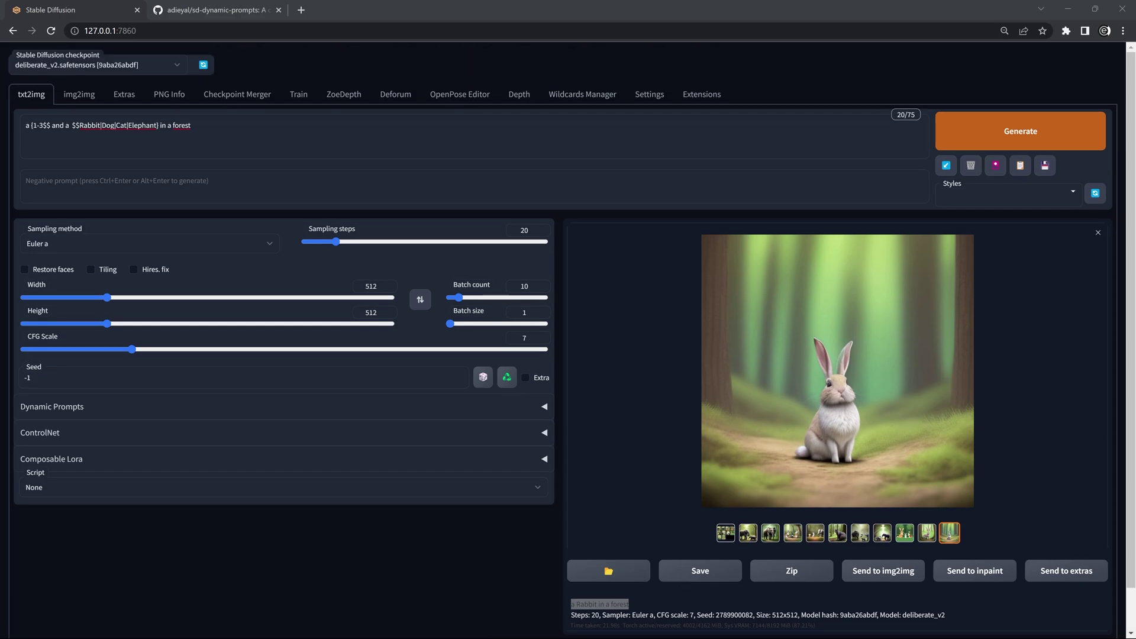
pyautogui.moveTo(158, 125); pyautogui.dragTo(80, 125)
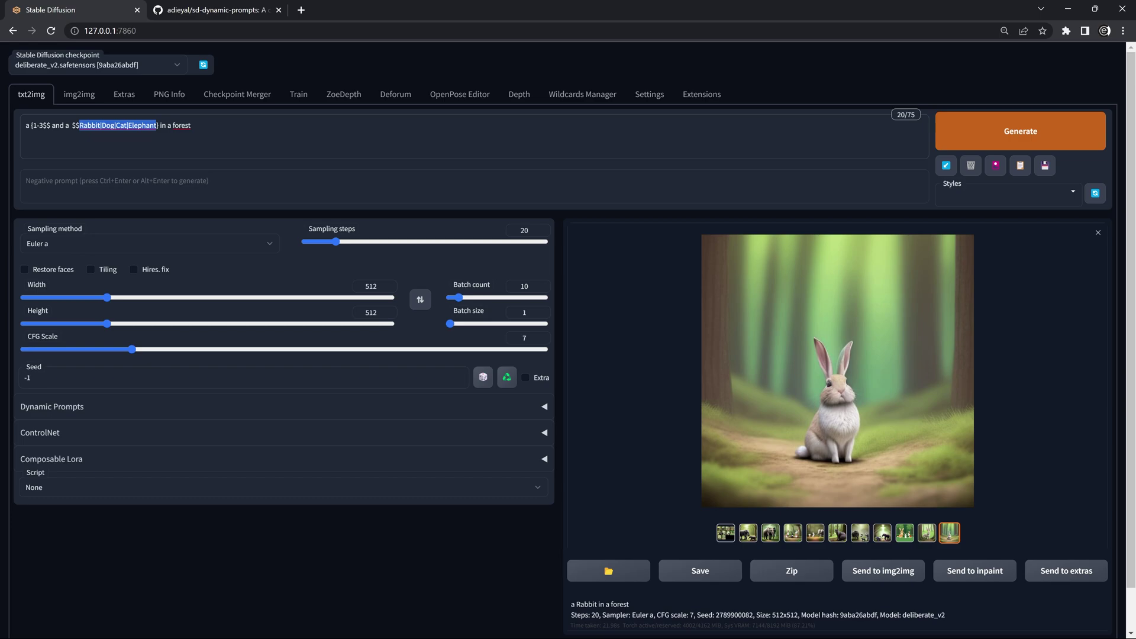
pyautogui.click(79, 125)
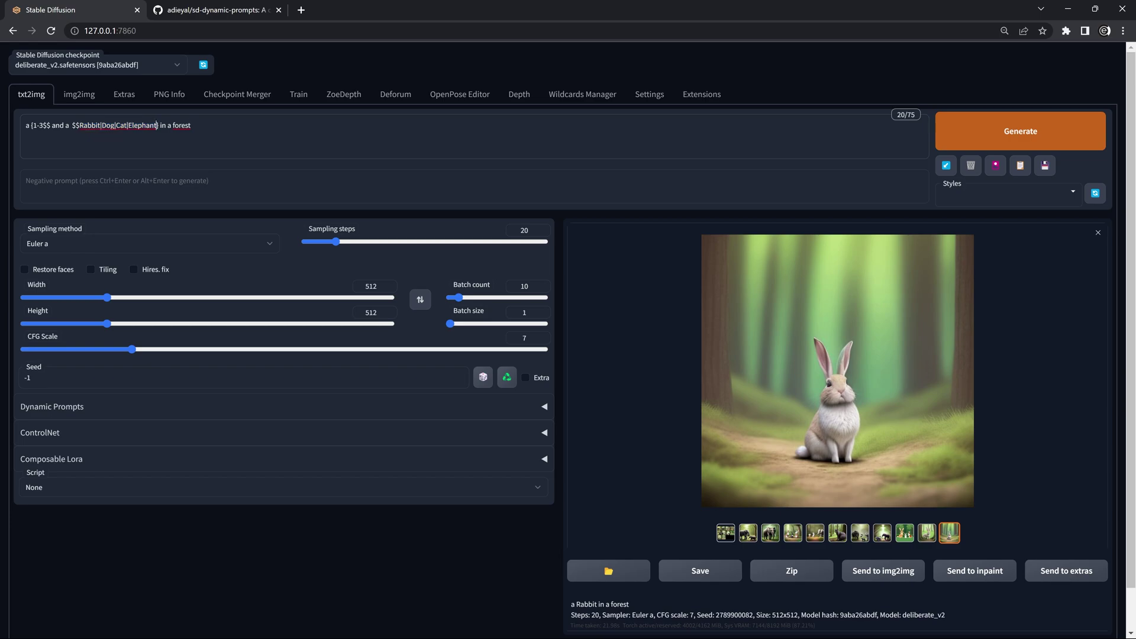
pyautogui.moveTo(157, 126); pyautogui.dragTo(80, 126)
pyautogui.click(102, 167)
# - In Notepad, write the list Rabbit, Dog, Cat, elephant under a #Animaux header line
pyautogui.hotkey('alt', 'Tab')
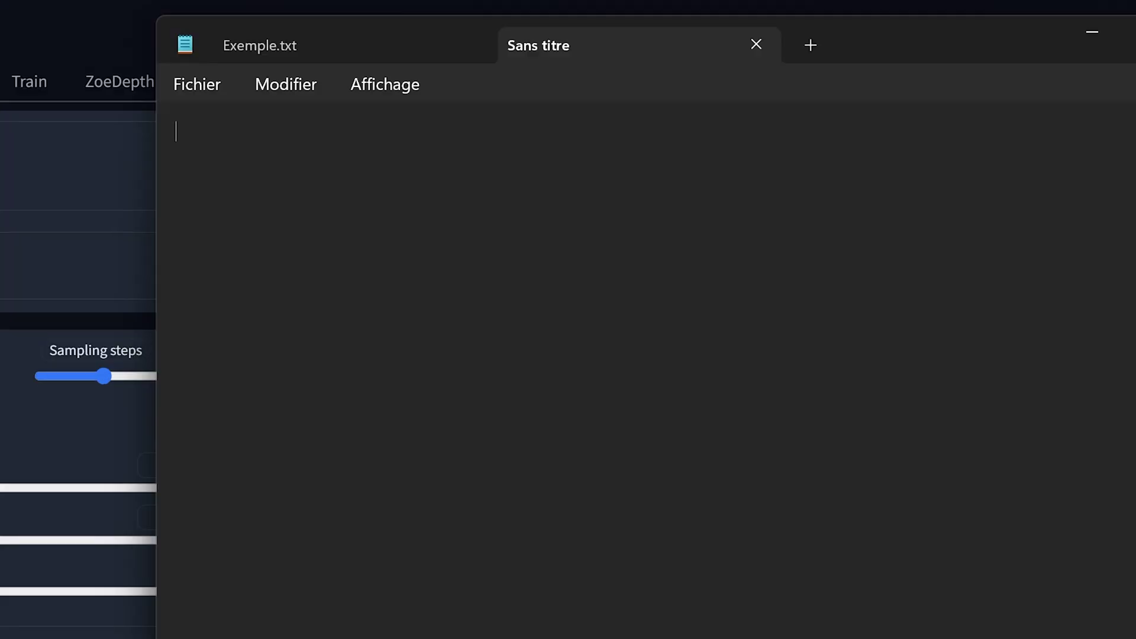
pyautogui.write('Rabbit')
pyautogui.press('Return')
pyautogui.write('Do')
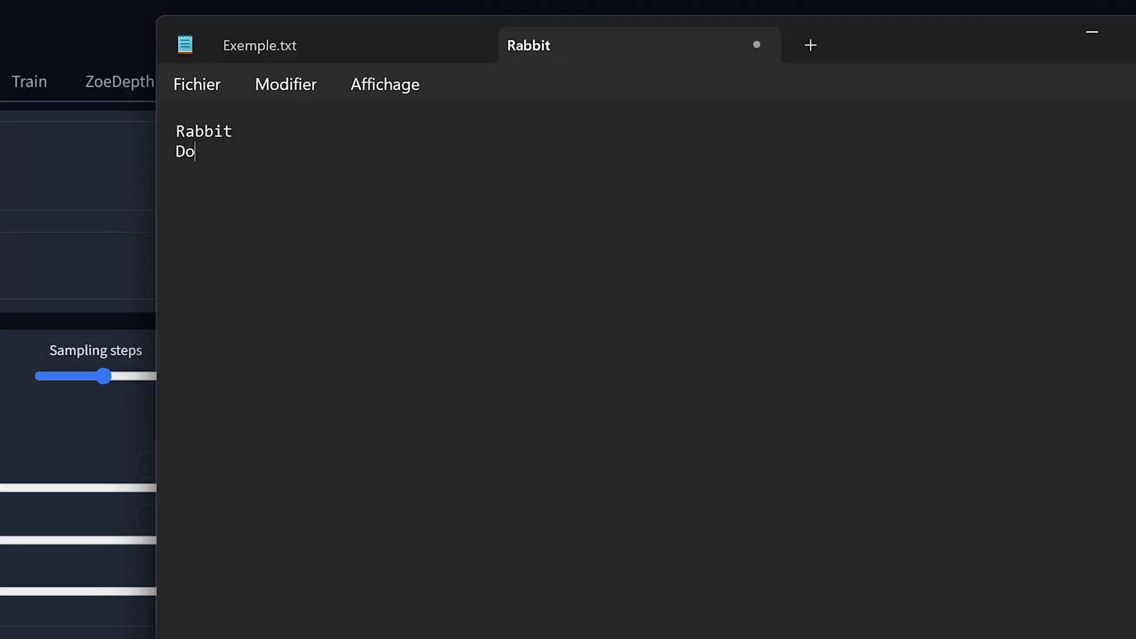
pyautogui.write('g')
pyautogui.press('Return')
pyautogui.write('V')
pyautogui.press('BackSpace')
pyautogui.write('Cat')
pyautogui.press('Return')
pyautogui.write('elephant')
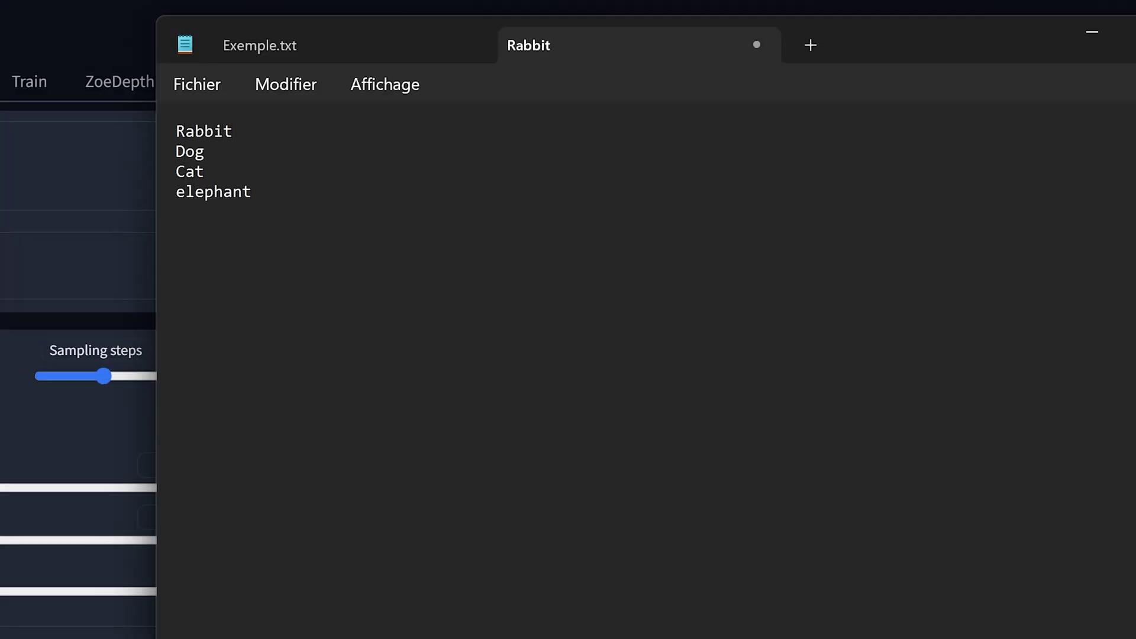
pyautogui.hotkey('ctrl', 'Home')
pyautogui.press('Return')
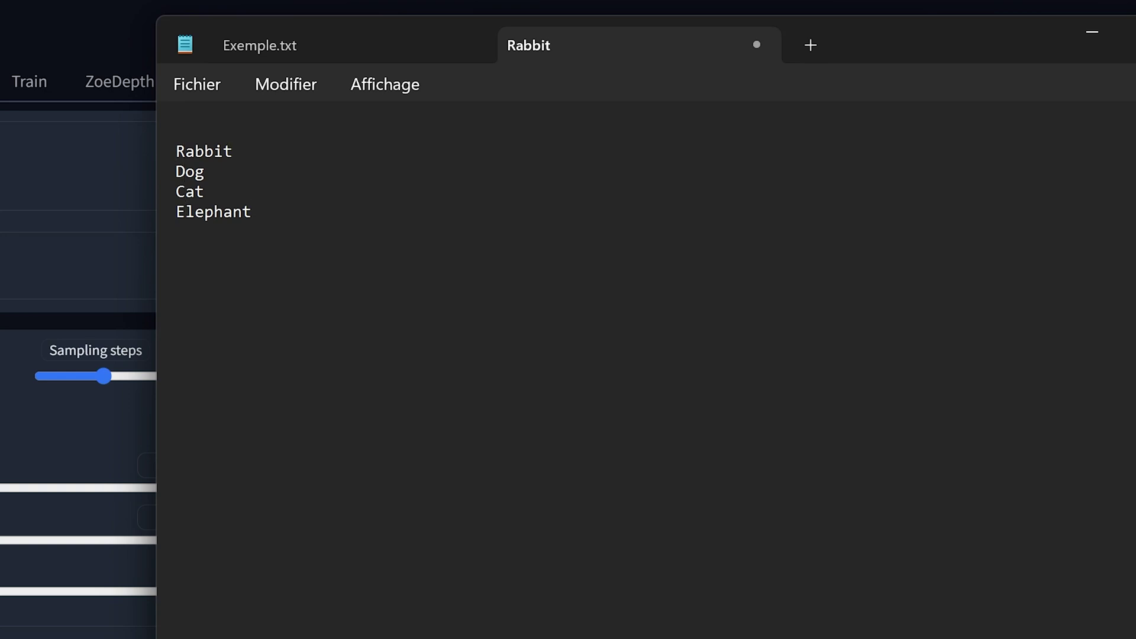
pyautogui.press('Up')
pyautogui.write('#A')
pyautogui.write('nimaux')
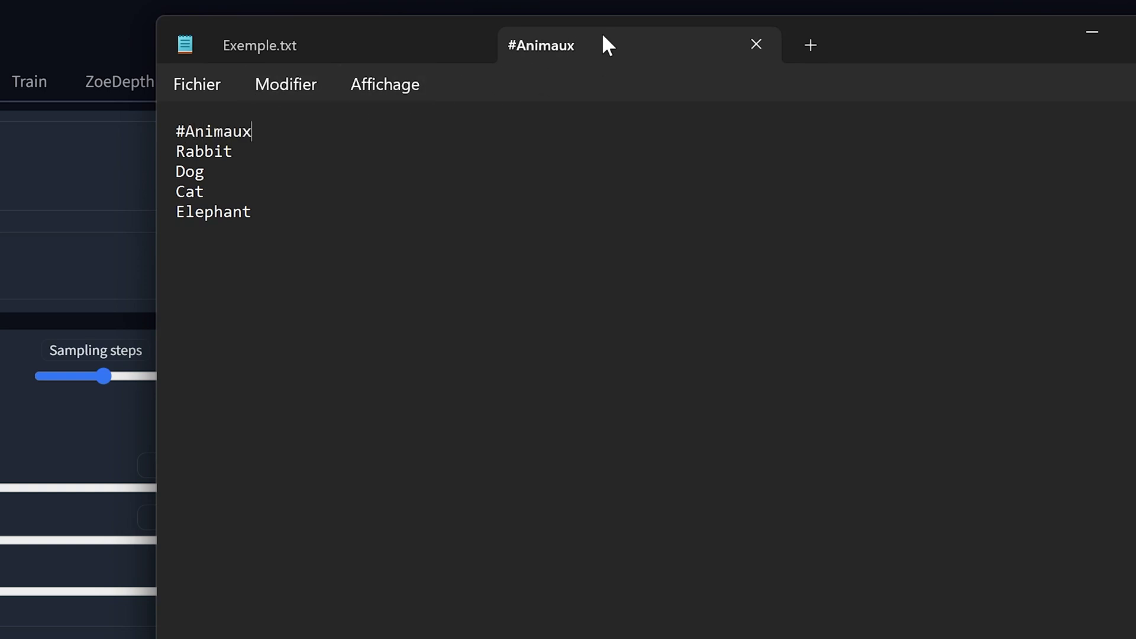
# - Save the list as Animaux.txt in the extensions\sd-dynamic-prompts\wildcards folder
pyautogui.click(197, 84)
pyautogui.click(213, 283)
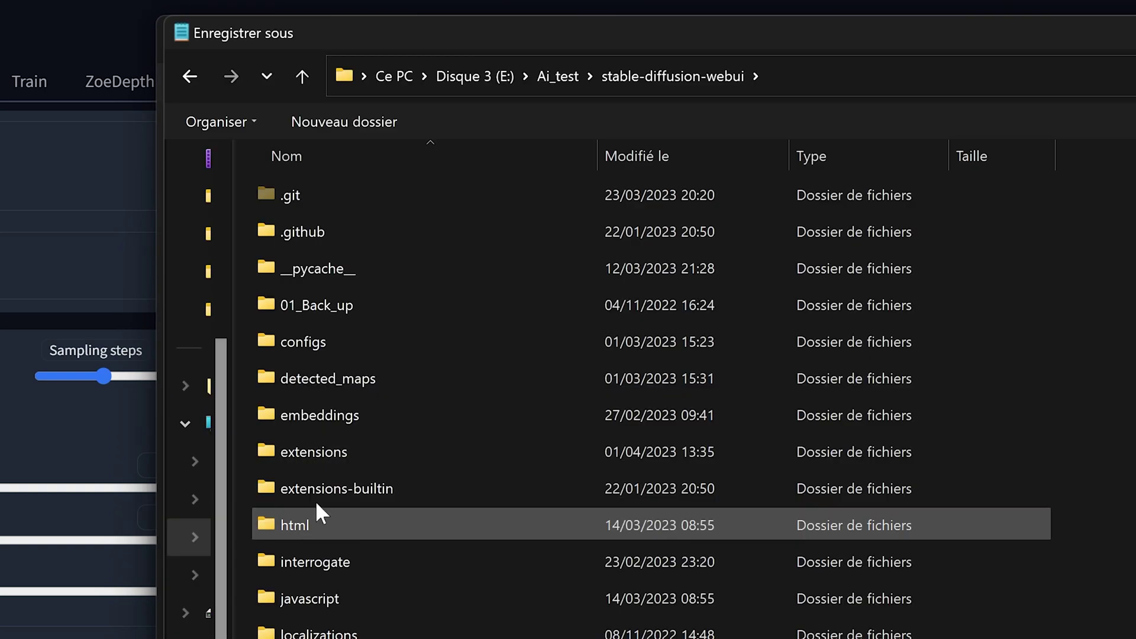
pyautogui.doubleClick(301, 456)
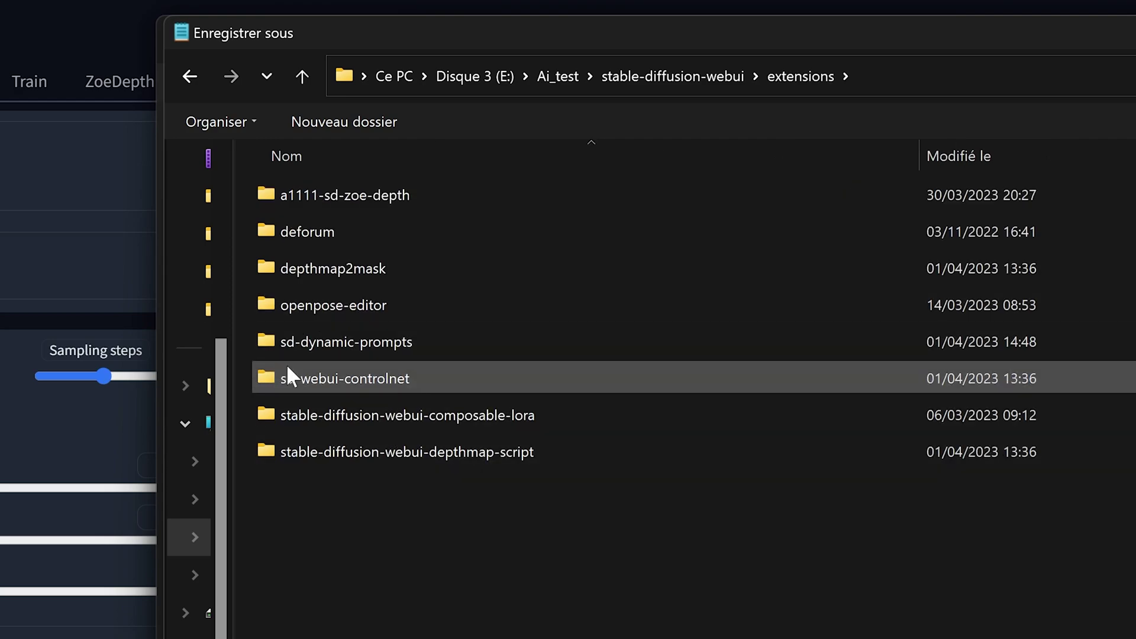
pyautogui.doubleClick(324, 342)
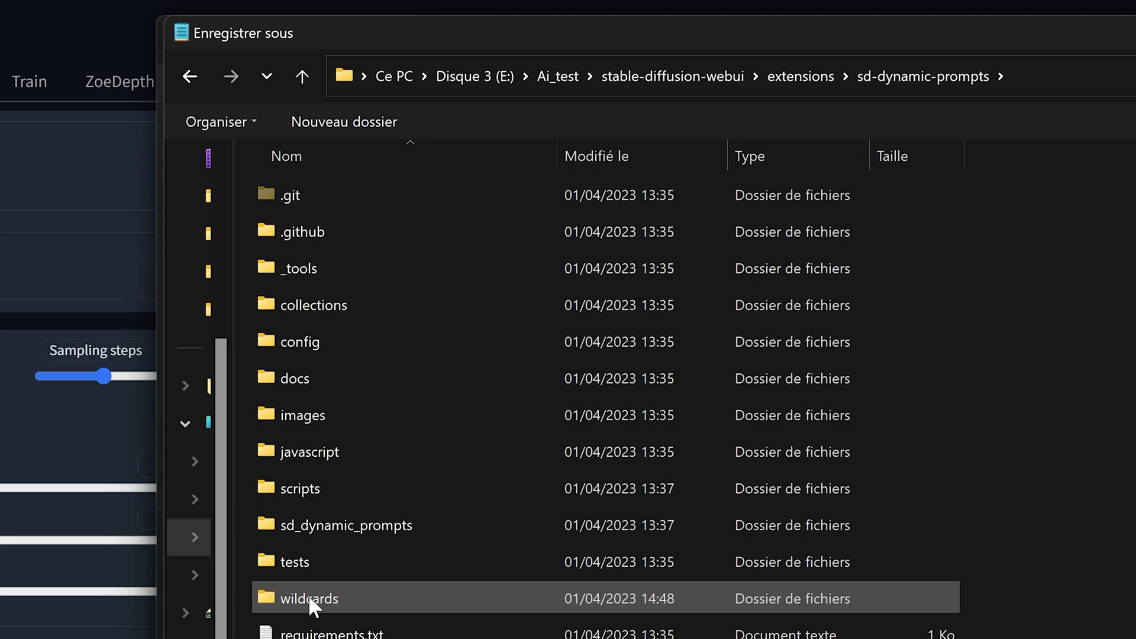
pyautogui.doubleClick(346, 602)
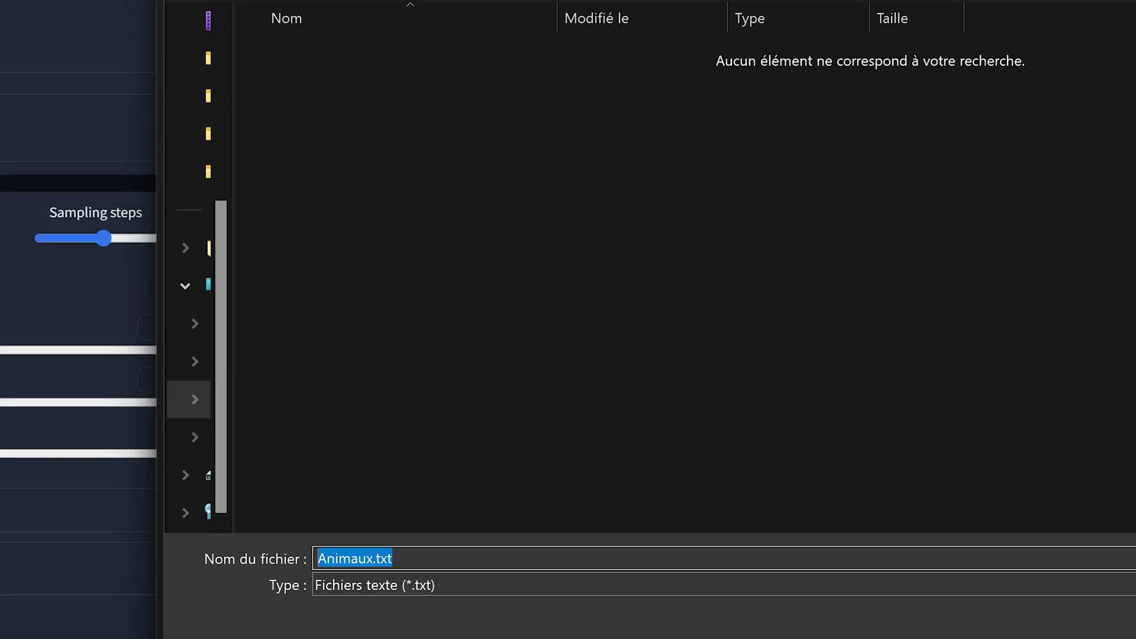
# - Confirm the Animaux.txt save, change the prompt to 'a __animaux__ in a forest', and open Wildcards Manager
pyautogui.press('Return')
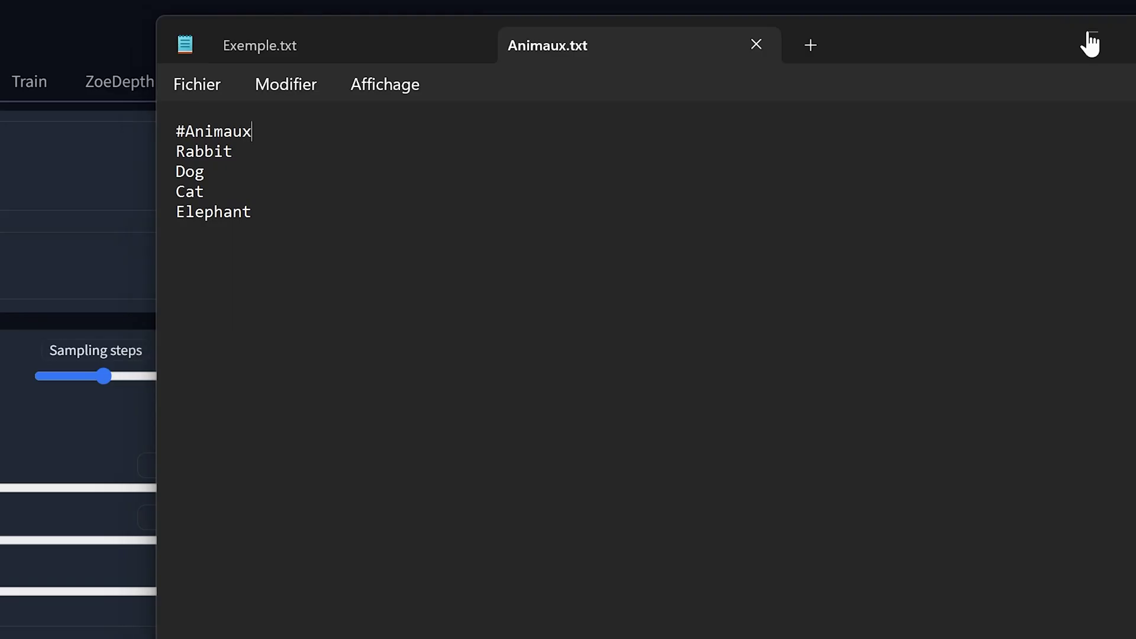
pyautogui.click(1085, 43)
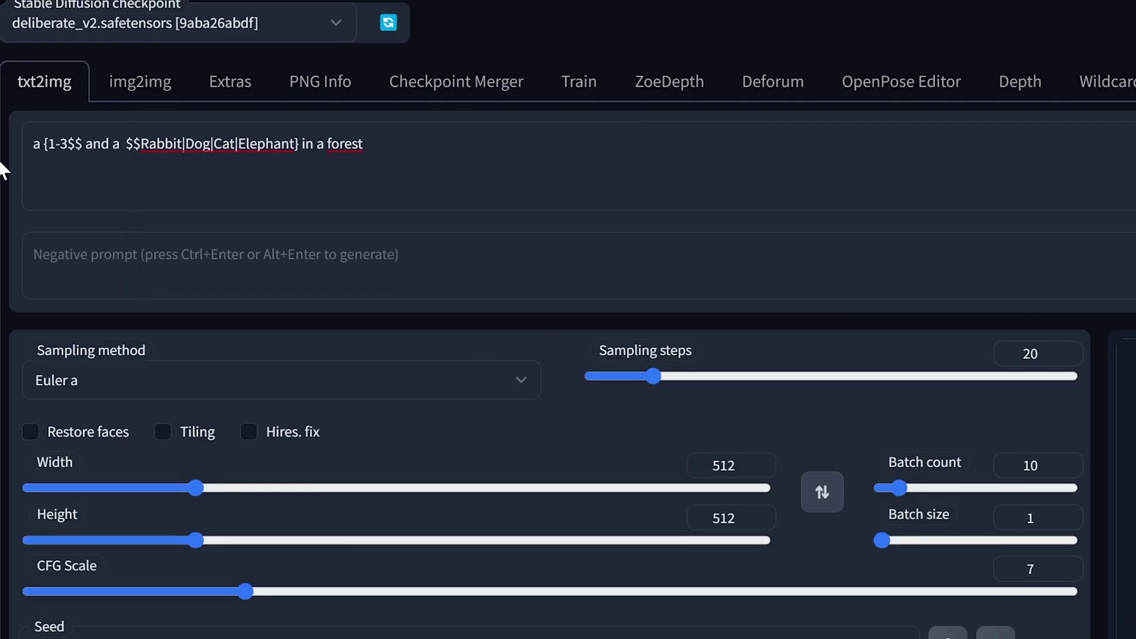
pyautogui.moveTo(40, 144); pyautogui.dragTo(299, 143)
pyautogui.press('BackSpace')
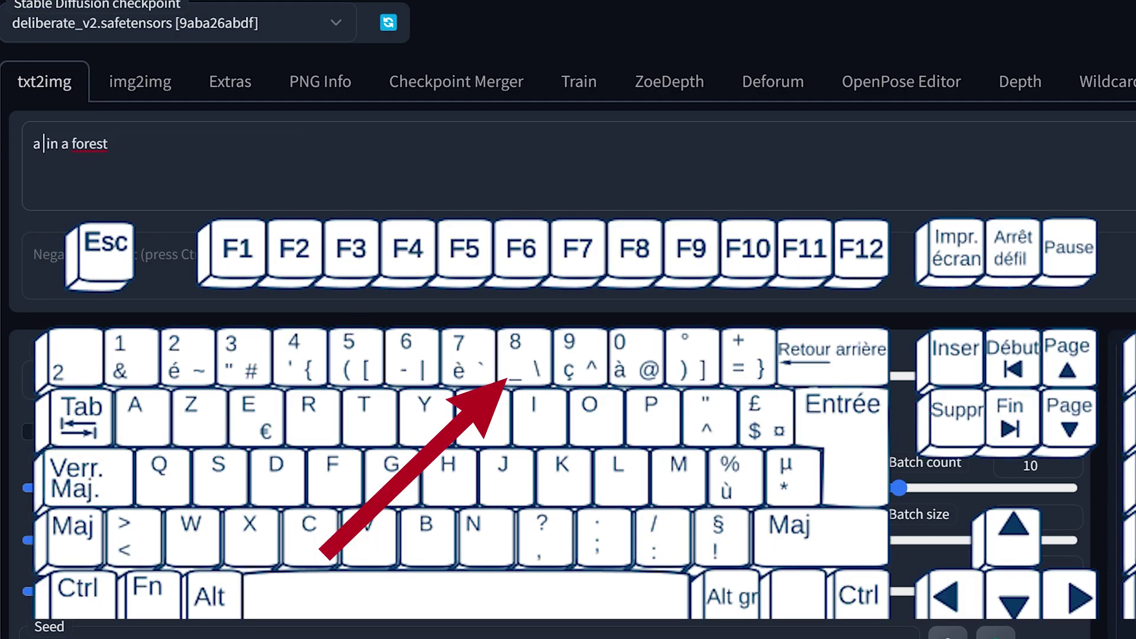
pyautogui.write('__an')
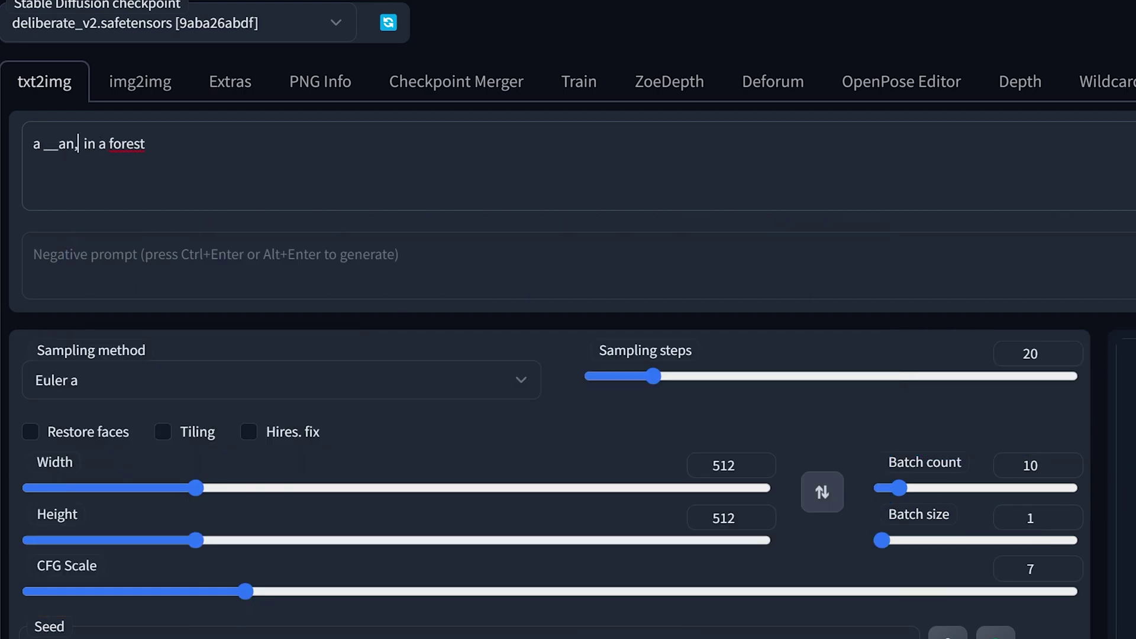
pyautogui.write(',')
pyautogui.press('BackSpace')
pyautogui.press('BackSpace')
pyautogui.write('i')
pyautogui.write('maux__')
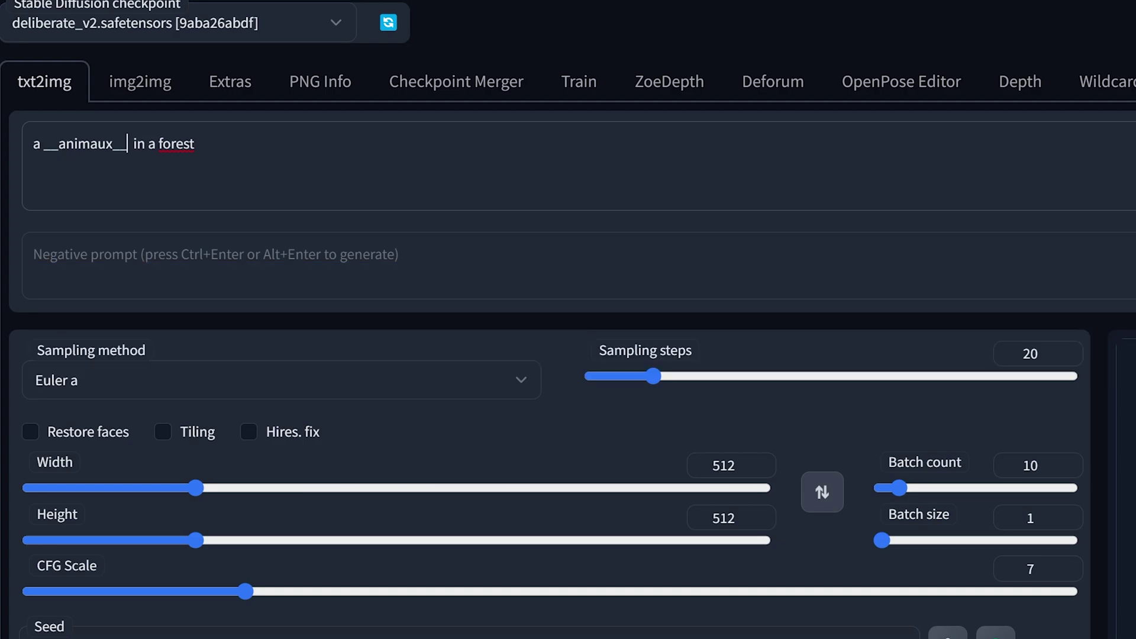
pyautogui.click(567, 98)
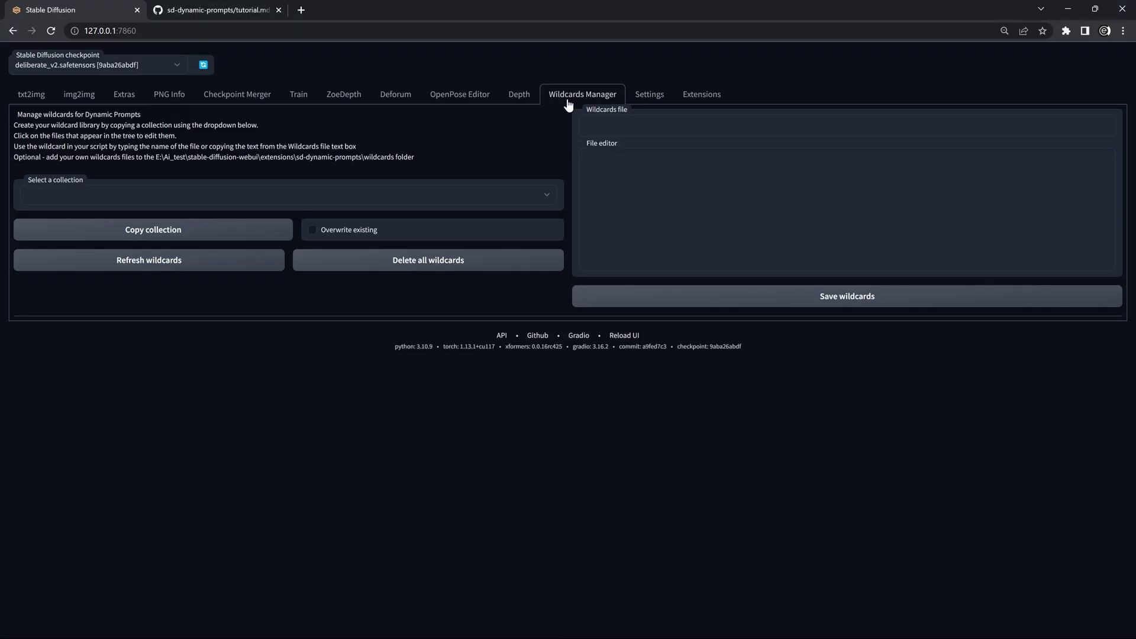
# - Refresh the wildcards and open the Animaux file to see Rabbit, Dog, Cat and Elephant
pyautogui.click(151, 269)
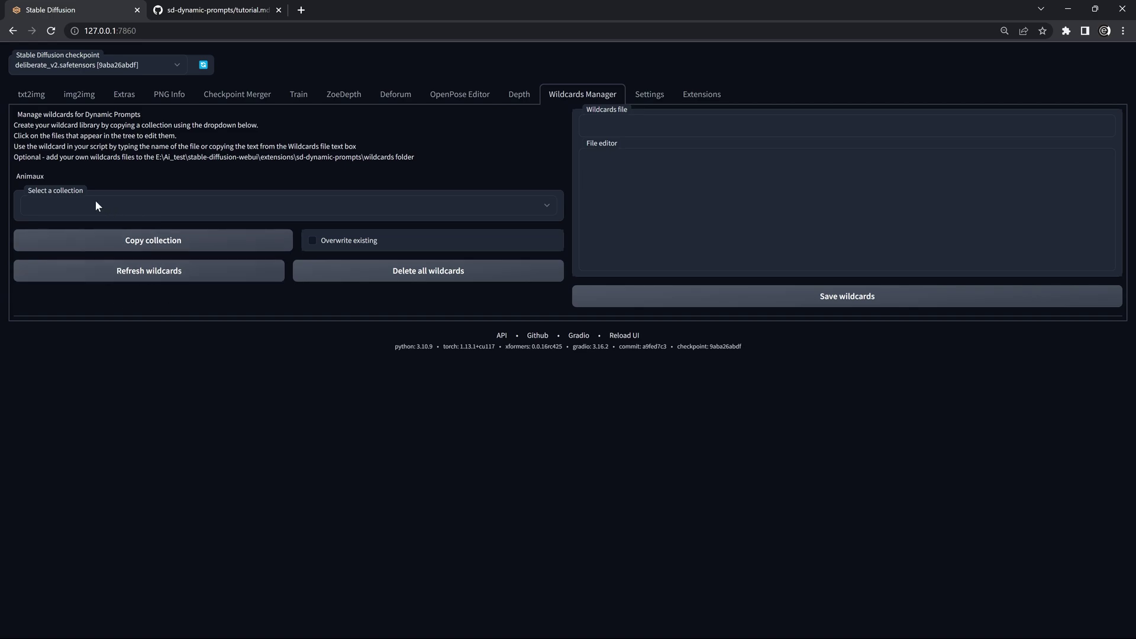
pyautogui.click(28, 177)
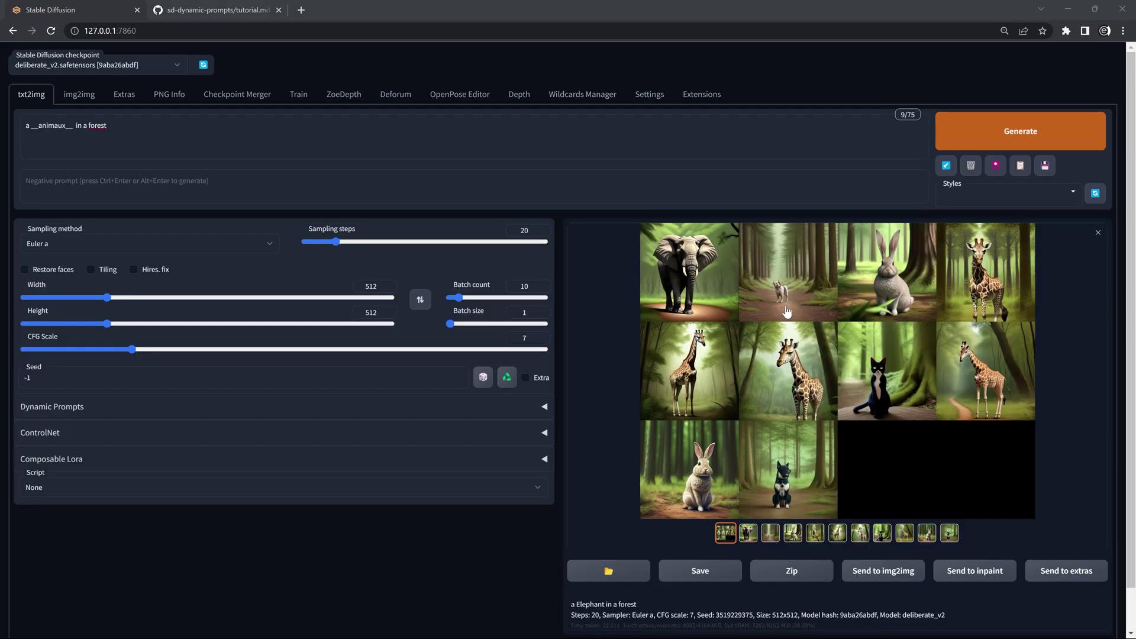
pyautogui.click(696, 269)
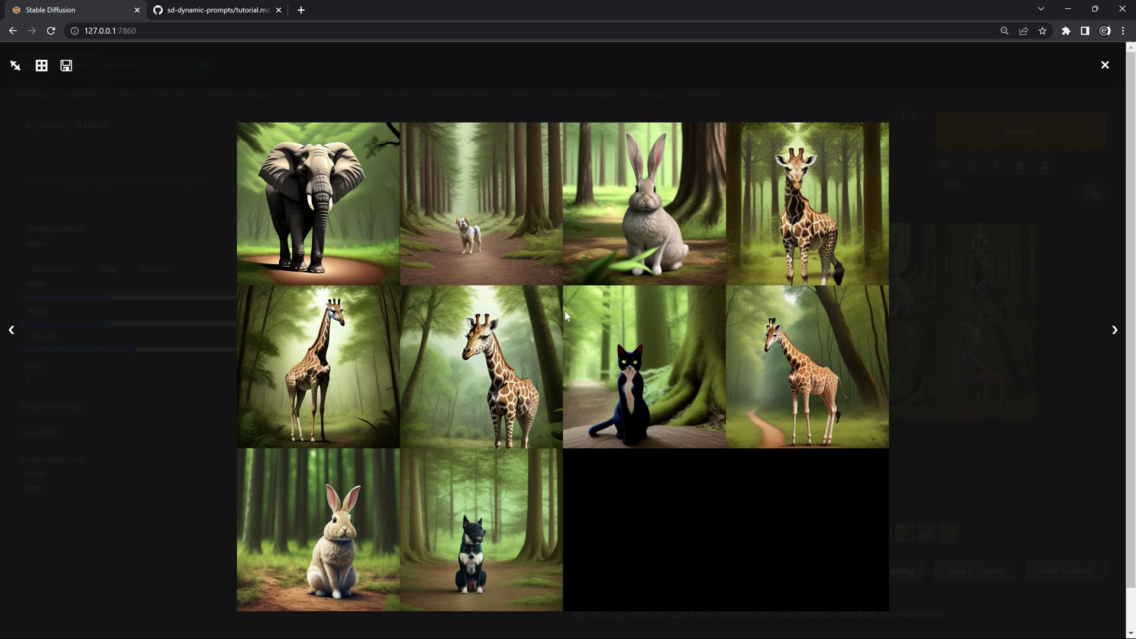
pyautogui.click(1104, 67)
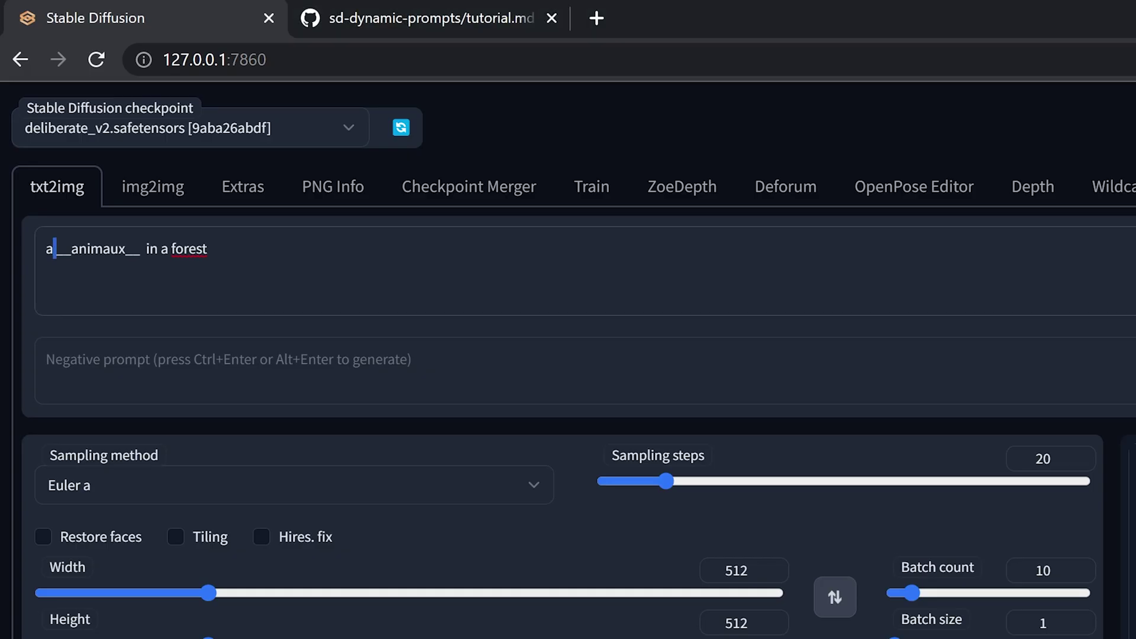
# - Change the prompt to 'a {2$$ and $$__animaux__} in a forest' and generate a batch
pyautogui.click(57, 248)
pyautogui.write('{')
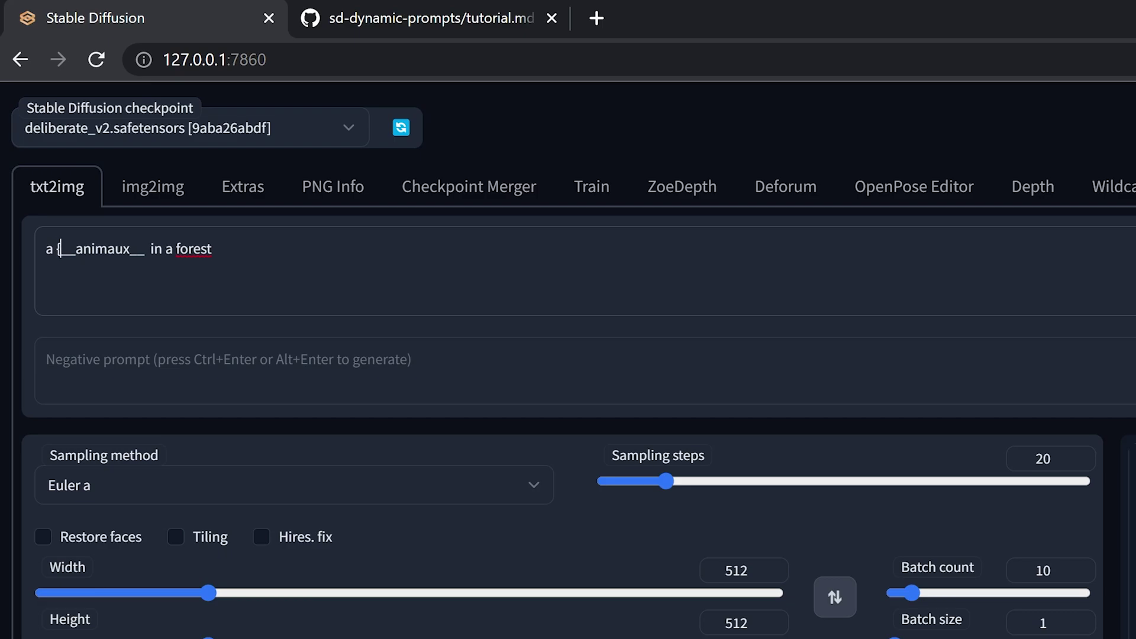
pyautogui.write('2')
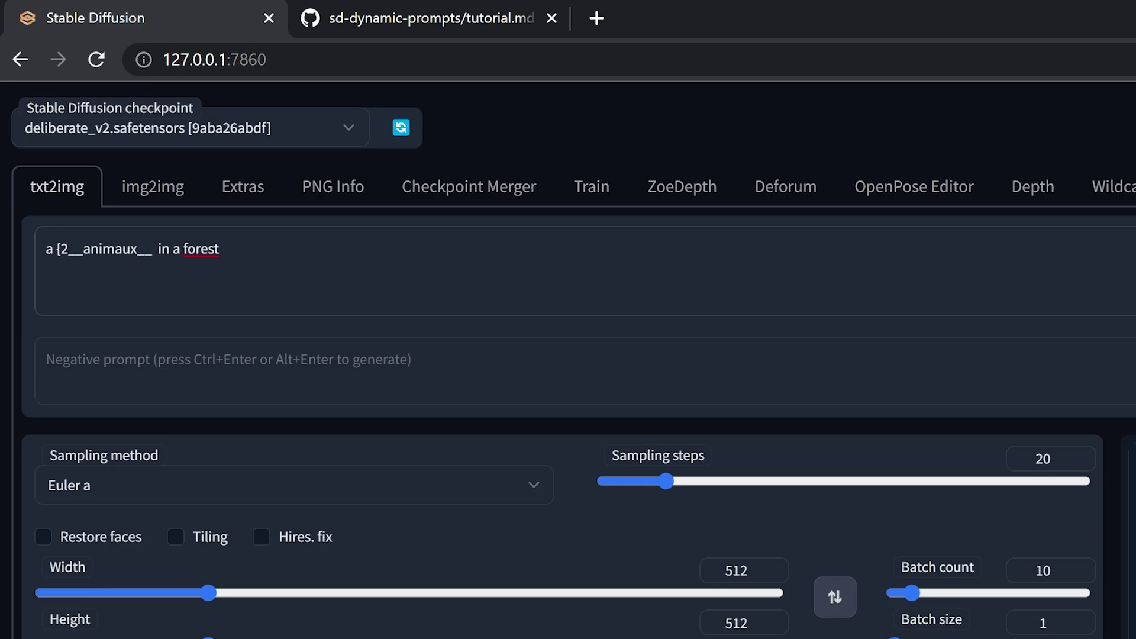
pyautogui.write('$$ and ')
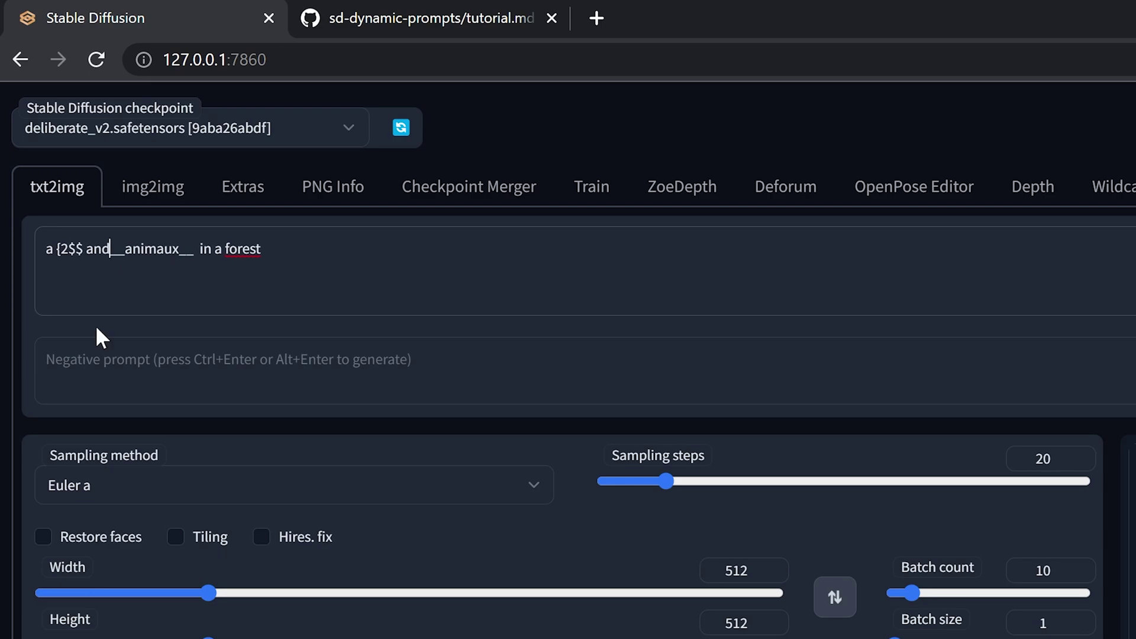
pyautogui.write('$$')
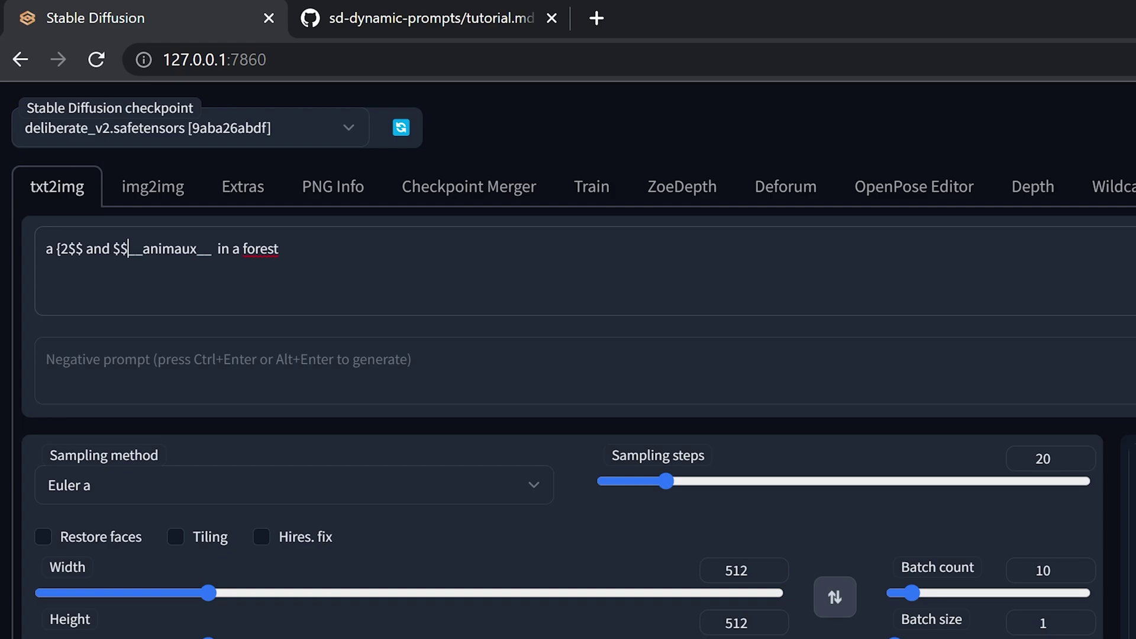
pyautogui.click(213, 248)
pyautogui.write('}')
pyautogui.doubleClick(64, 249)
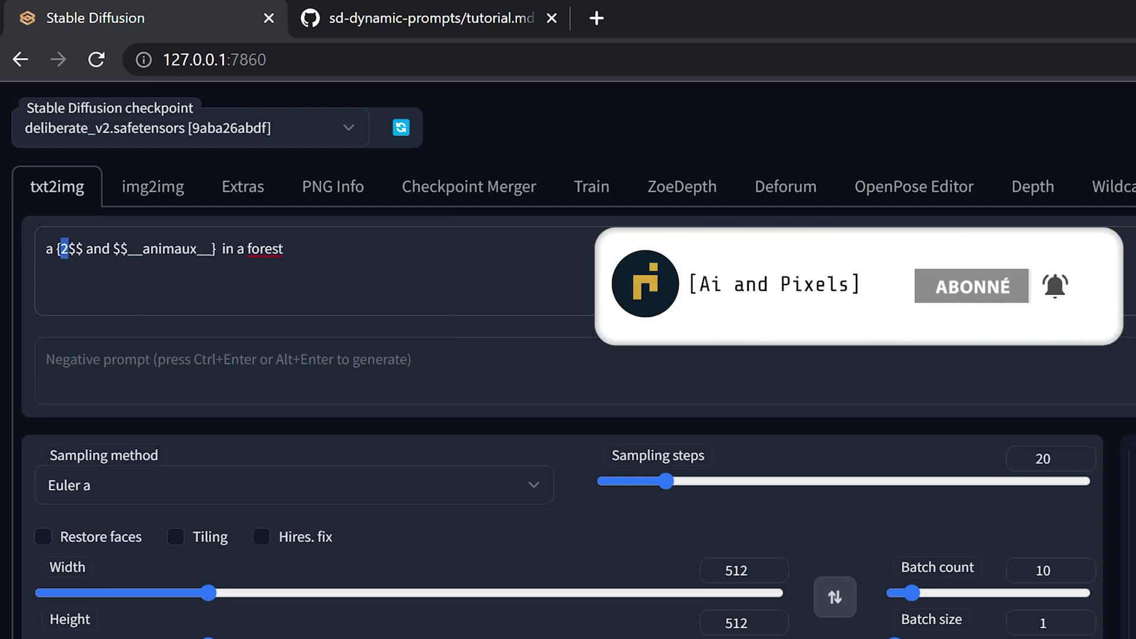
pyautogui.moveTo(126, 248); pyautogui.dragTo(213, 249)
pyautogui.click(204, 248)
pyautogui.doubleClick(102, 249)
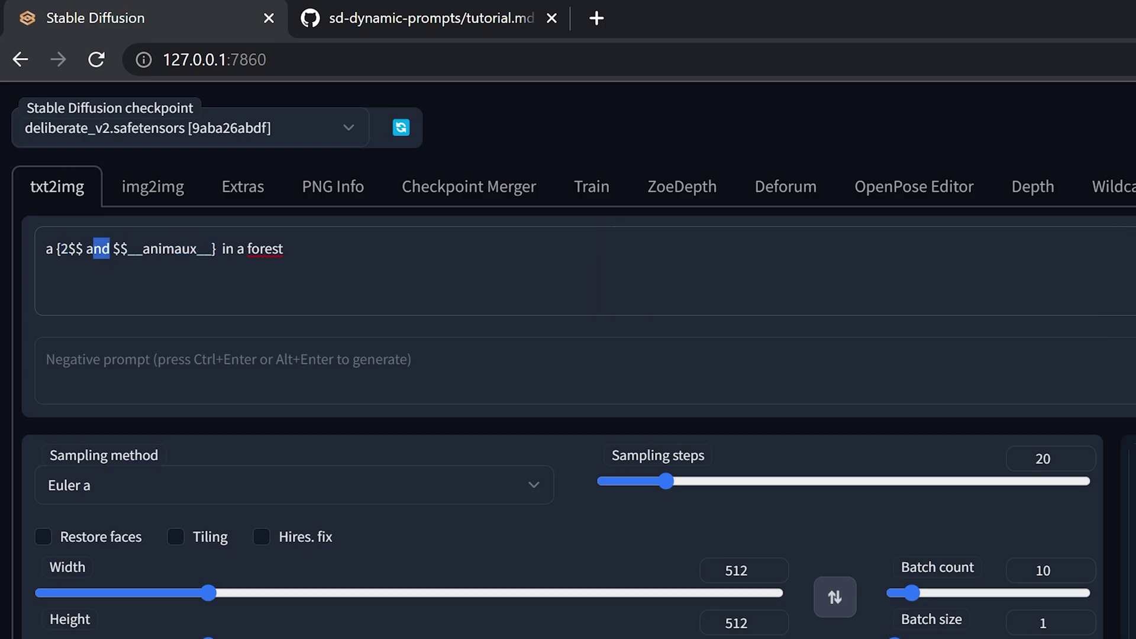
pyautogui.click(94, 248)
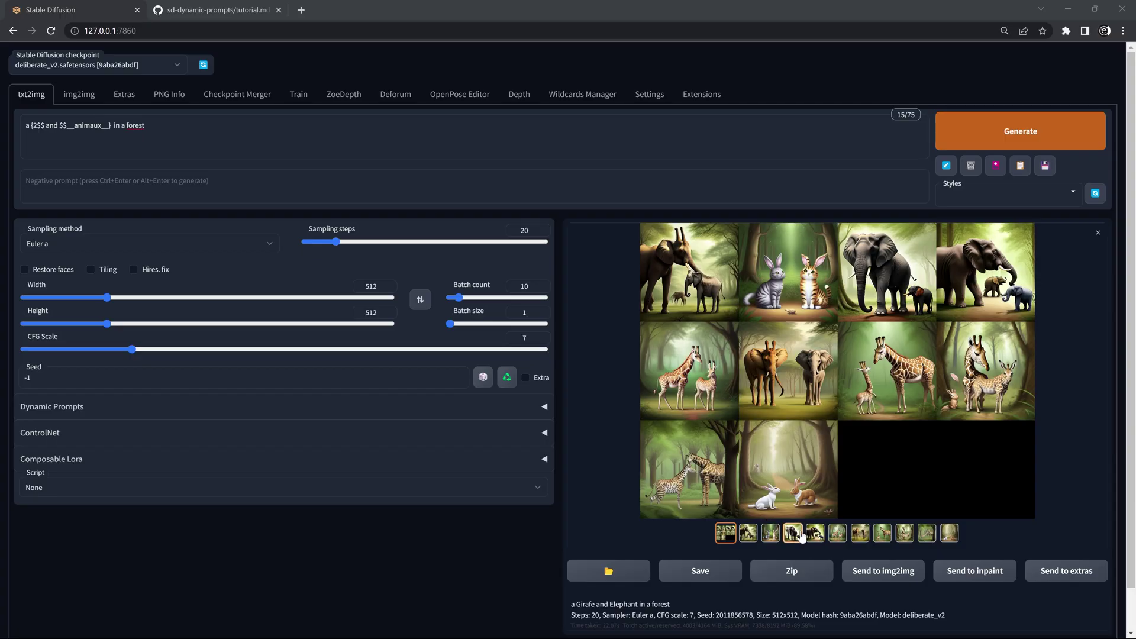
pyautogui.click(792, 531)
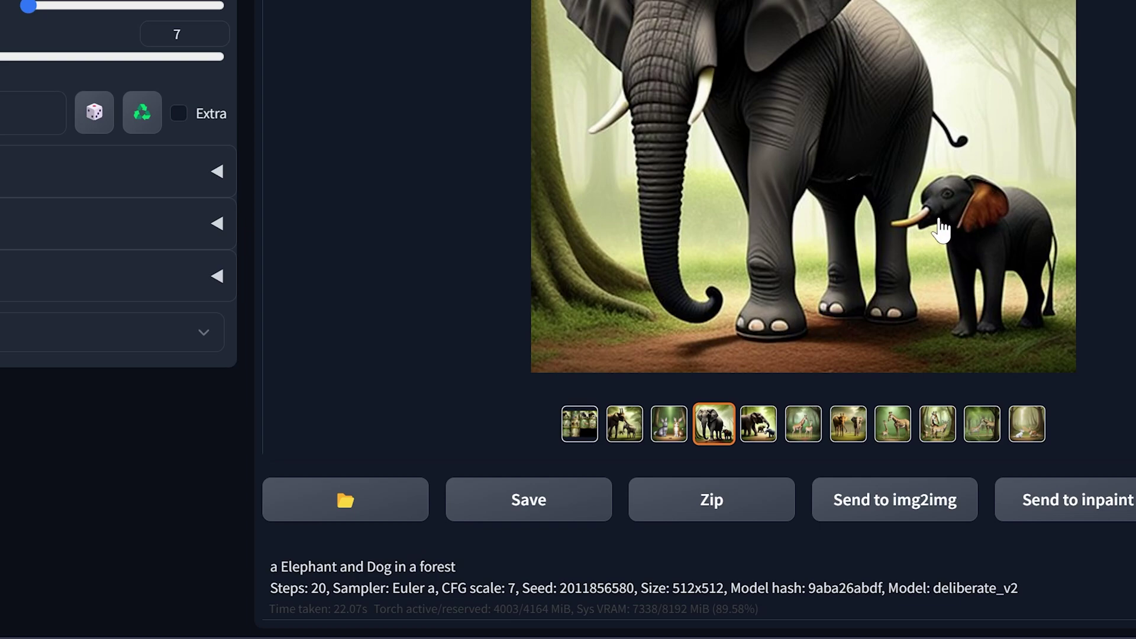
# - Enlarge the Elephant and Dog image, close the preview, and inspect its prompt caption
pyautogui.click(985, 234)
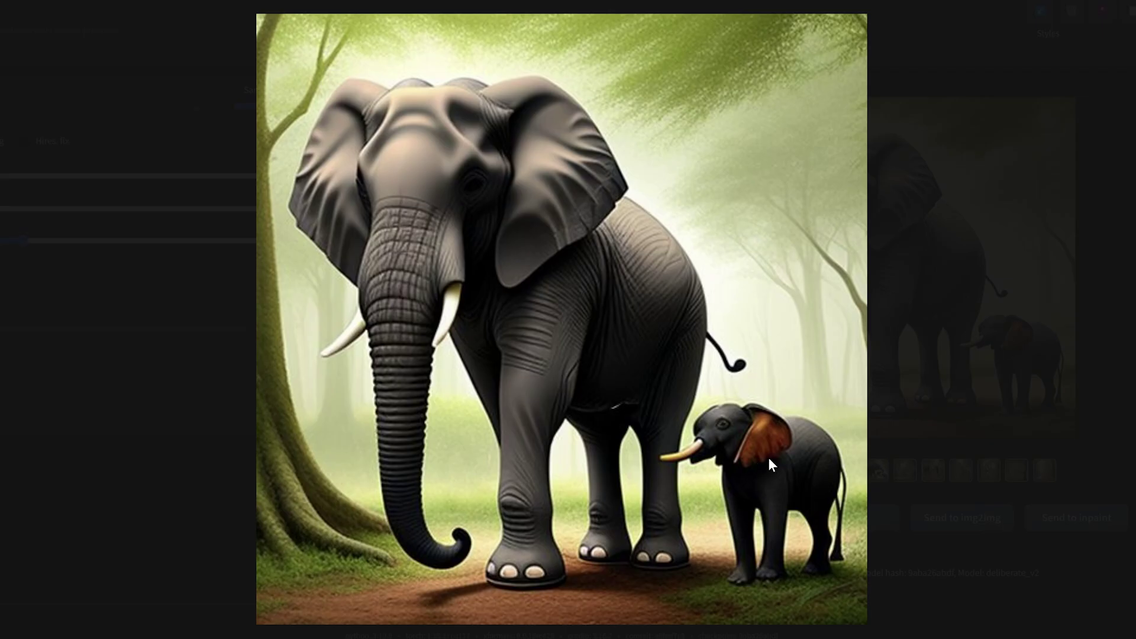
pyautogui.click(708, 439)
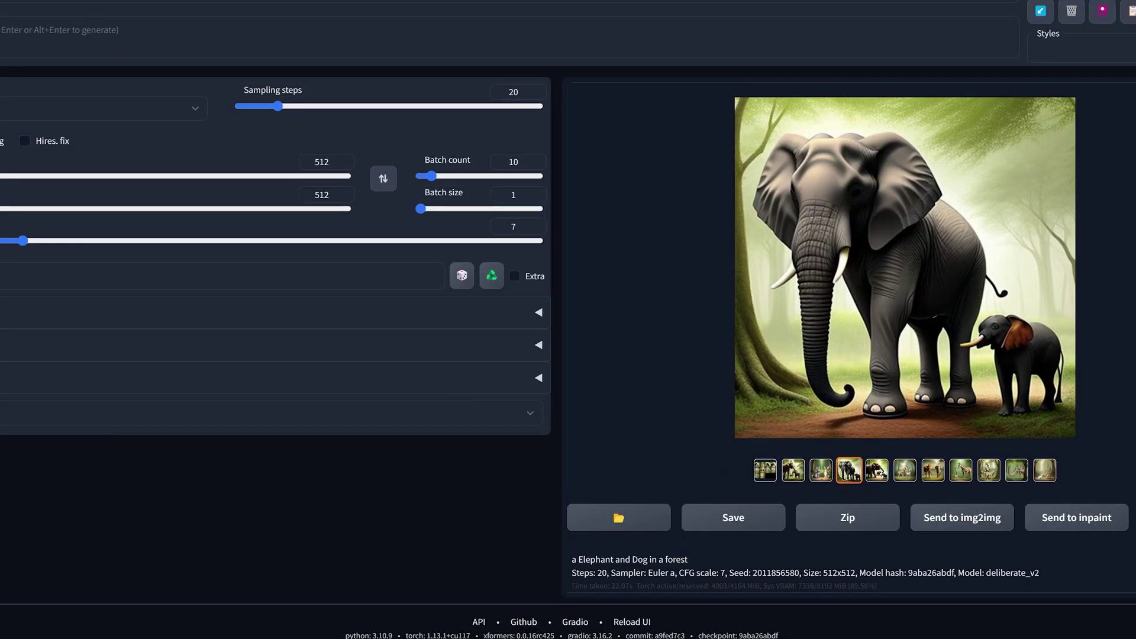
pyautogui.moveTo(692, 559); pyautogui.dragTo(572, 559)
pyautogui.click(707, 569)
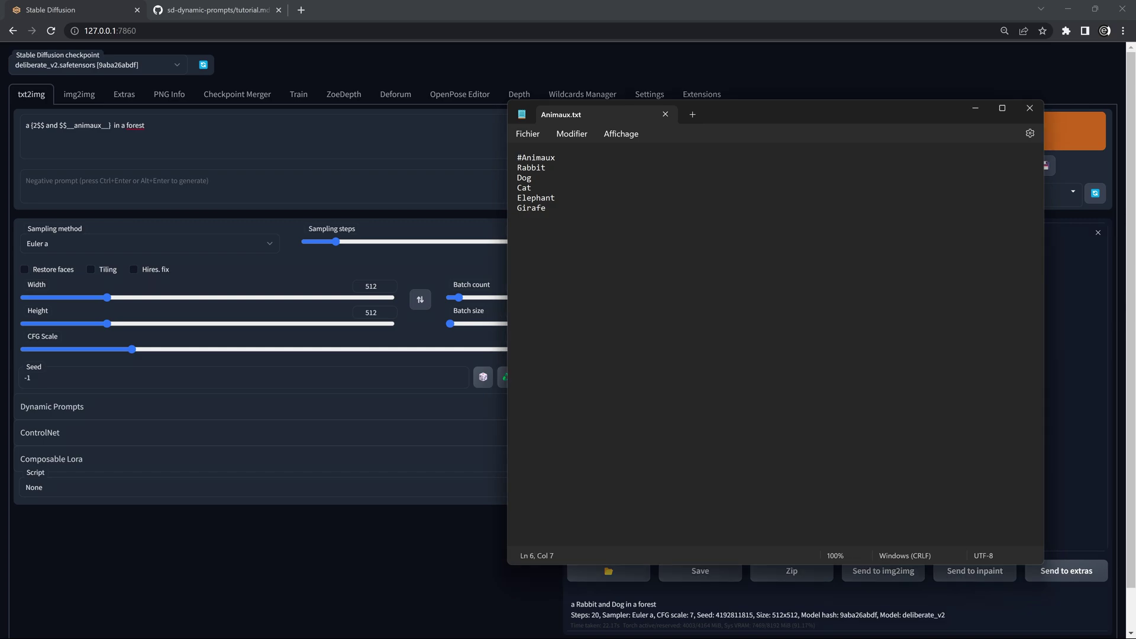
# - Paste {German Shepherd|Bulldog|…|Siberian Husky} over Dog on line 3 of Animaux.txt
pyautogui.doubleClick(523, 177)
pyautogui.write('{German Shepherd|Bulldog|Labrador Retriever|Golden Retriever|French Bulldog|Siberian Husky}')
pyautogui.press('Home')
pyautogui.hotkey('shift', 'Right')
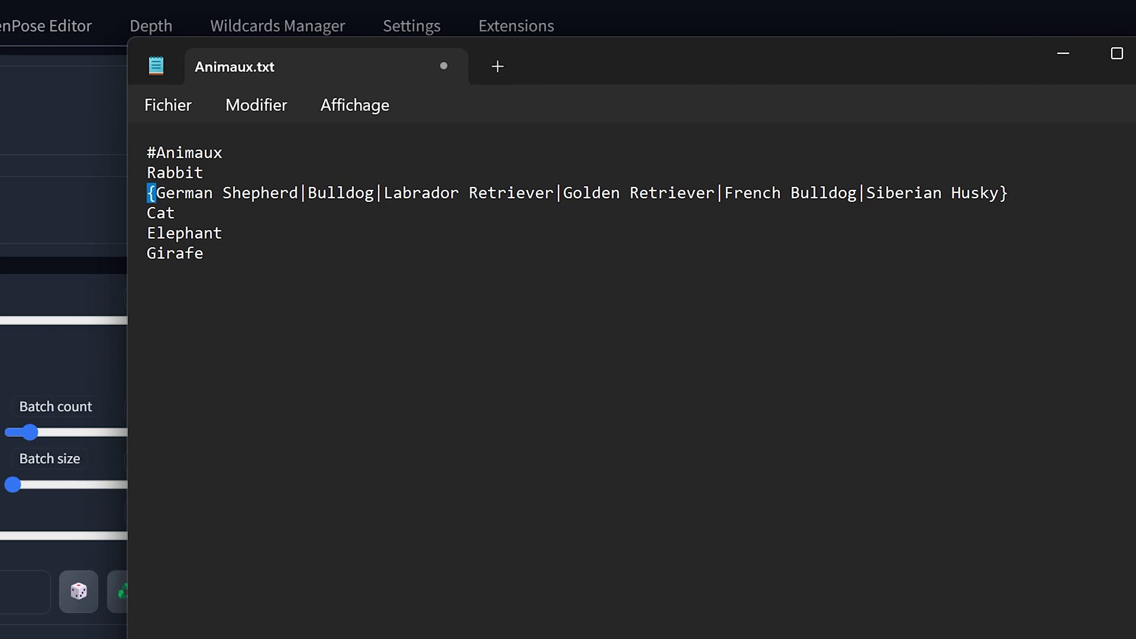
pyautogui.press('End')
pyautogui.moveTo(298, 193); pyautogui.dragTo(307, 193)
pyautogui.press('Right')
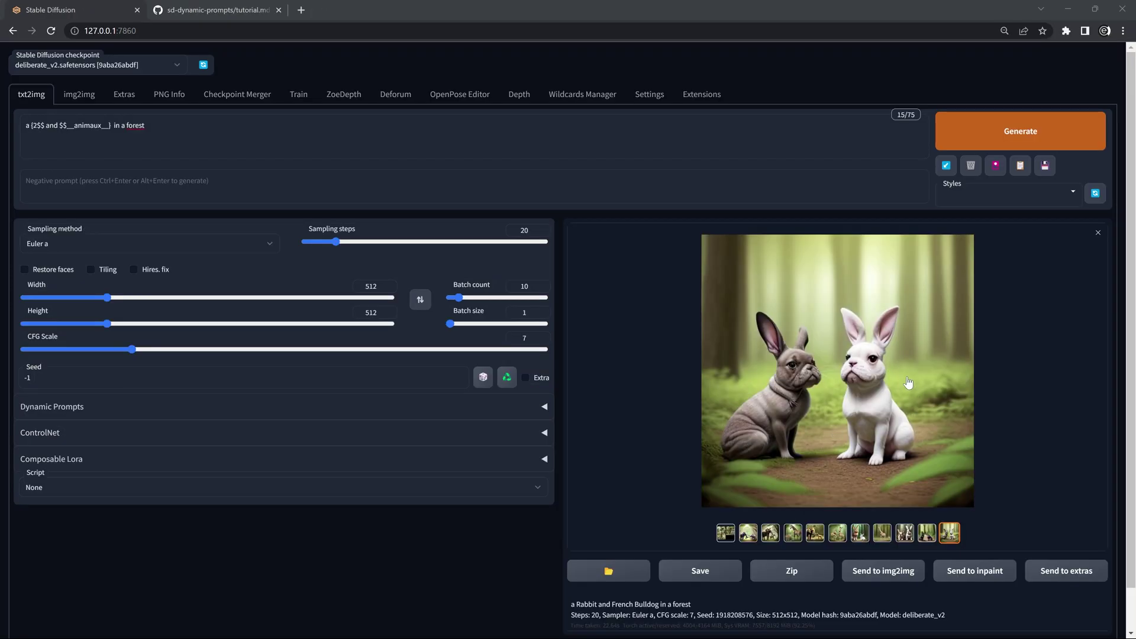
# - Review the batch, enlarging images and checking the 'a Rabbit and German Shepherd in a forest' prompt
pyautogui.click(907, 384)
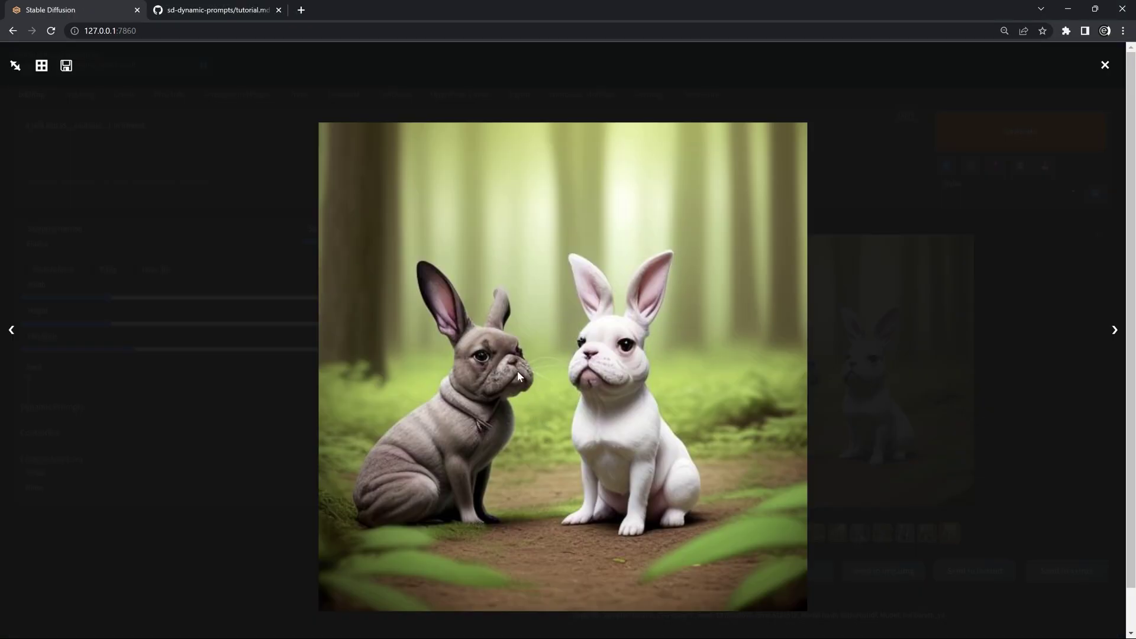
pyautogui.click(616, 387)
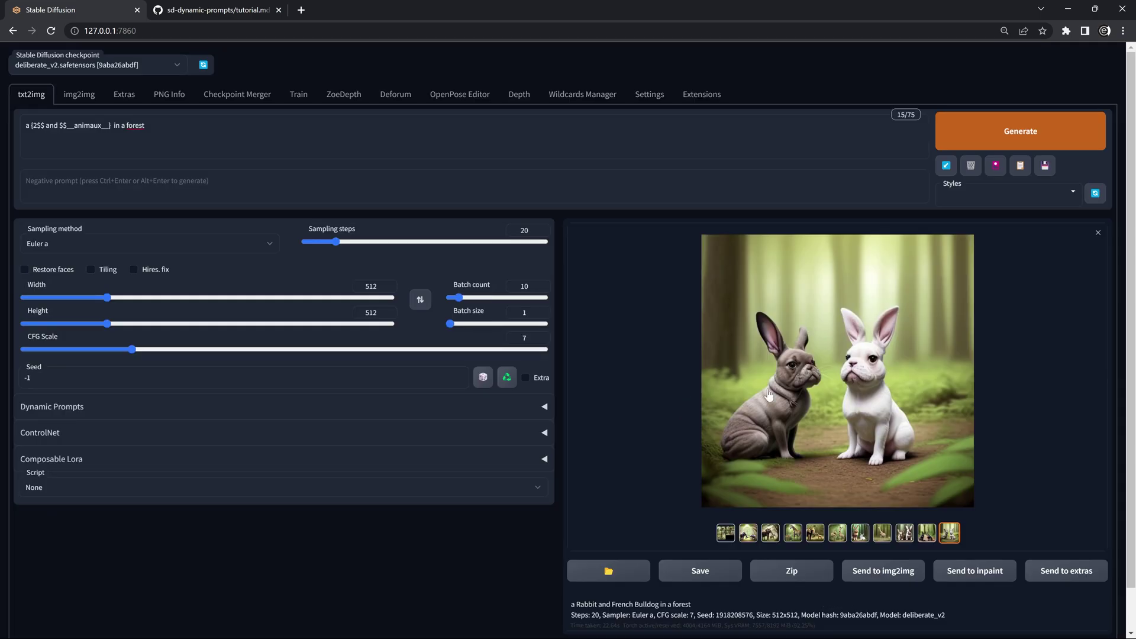
pyautogui.click(926, 532)
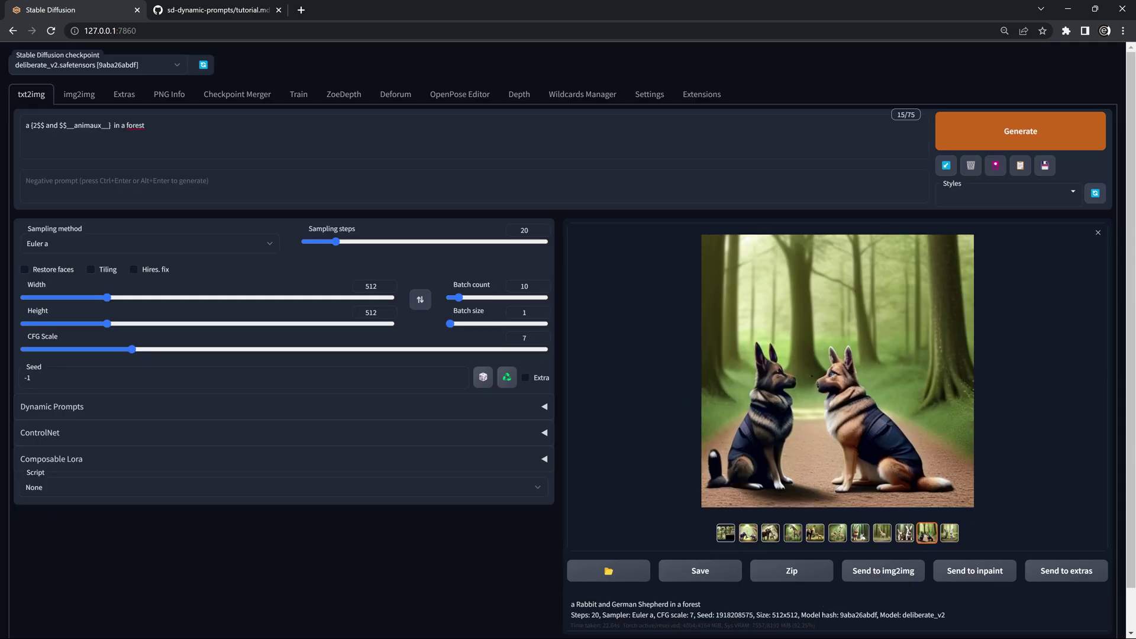
pyautogui.click(760, 485)
pyautogui.click(612, 412)
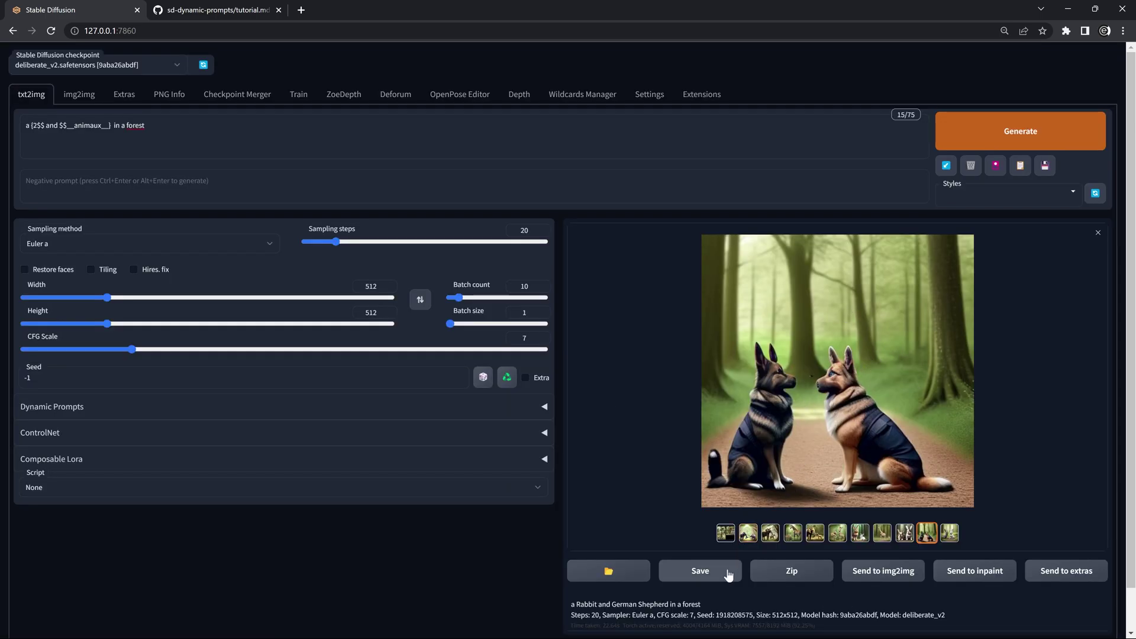
pyautogui.moveTo(704, 605); pyautogui.dragTo(562, 604)
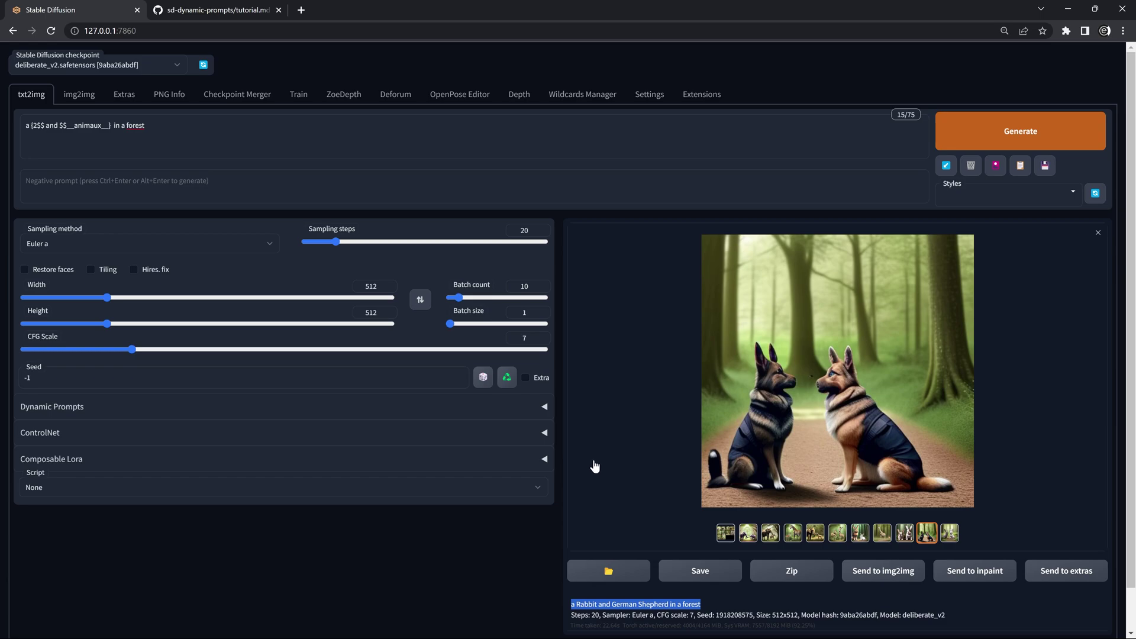
pyautogui.scroll(-1, 615, 447)
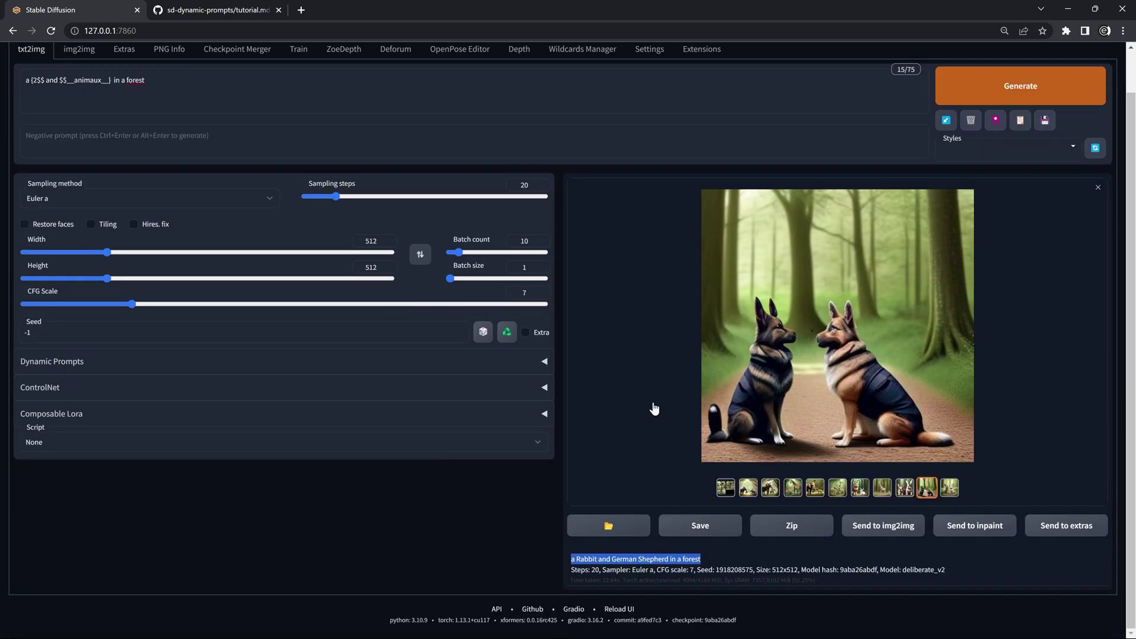
pyautogui.scroll(1, 656, 407)
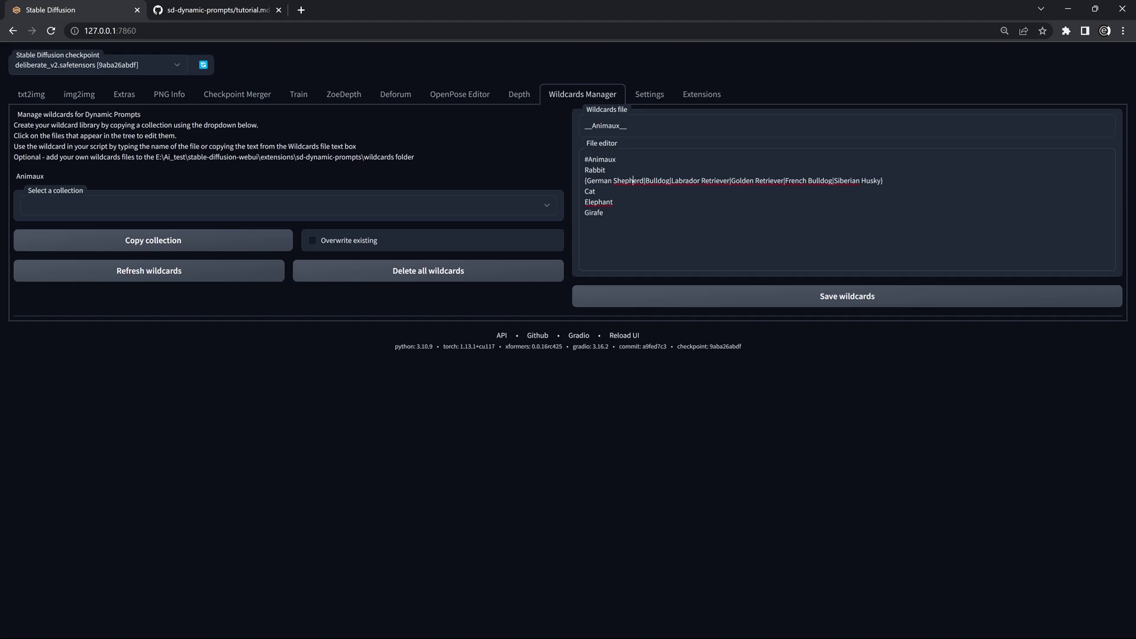
# - Highlight the six dog breed options inside the braces in the Animaux file editor
pyautogui.moveTo(881, 180); pyautogui.dragTo(586, 180)
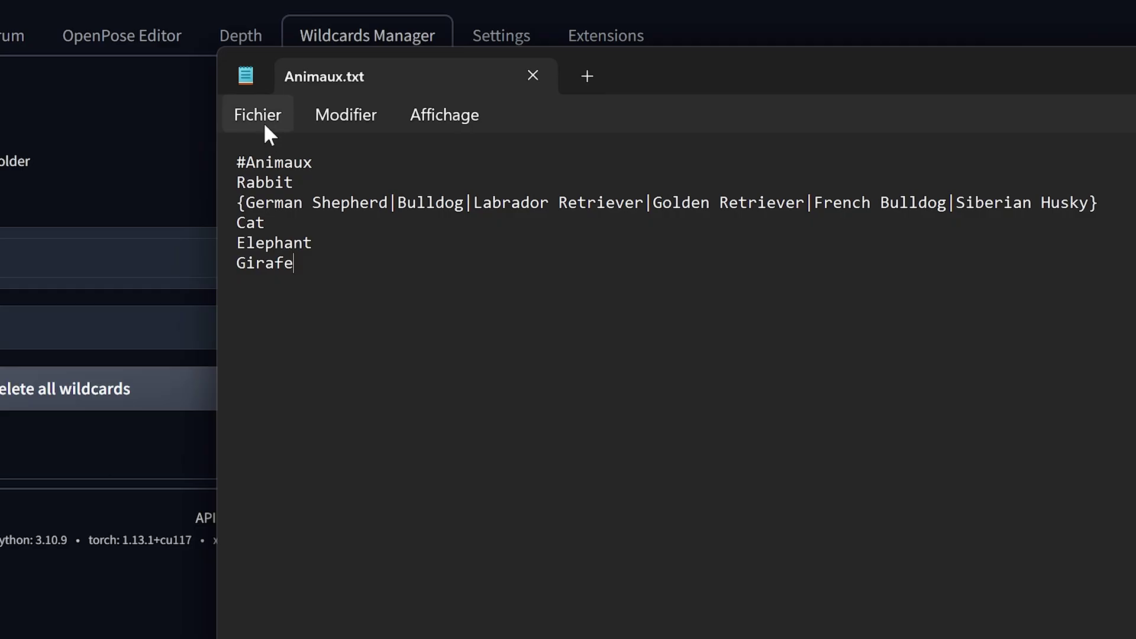
# - Create a new #dog tab with the dog breeds from Animaux and save it as dog.txt
pyautogui.click(264, 122)
pyautogui.click(267, 156)
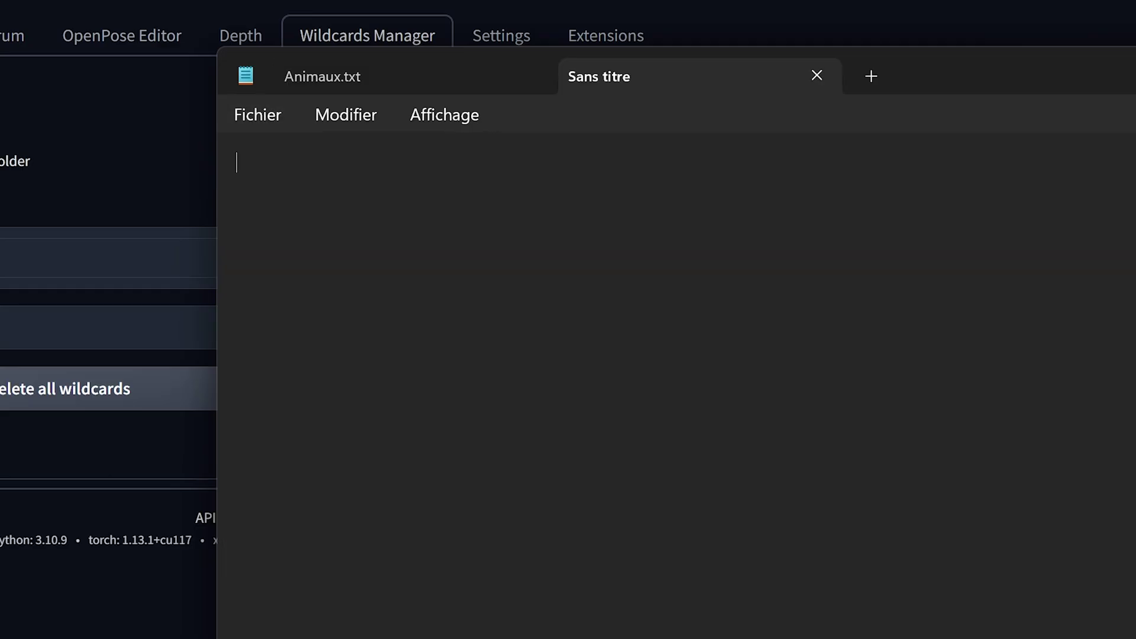
pyautogui.write('#dog')
pyautogui.press('Return')
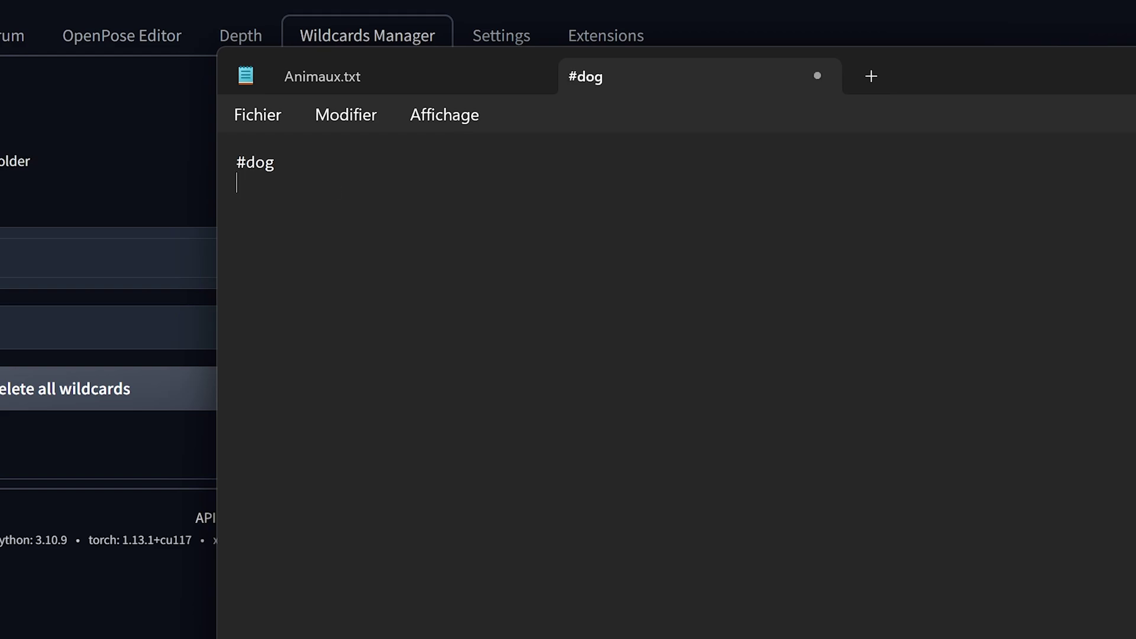
pyautogui.click(325, 77)
pyautogui.moveTo(245, 202); pyautogui.dragTo(1079, 203)
pyautogui.click(260, 117)
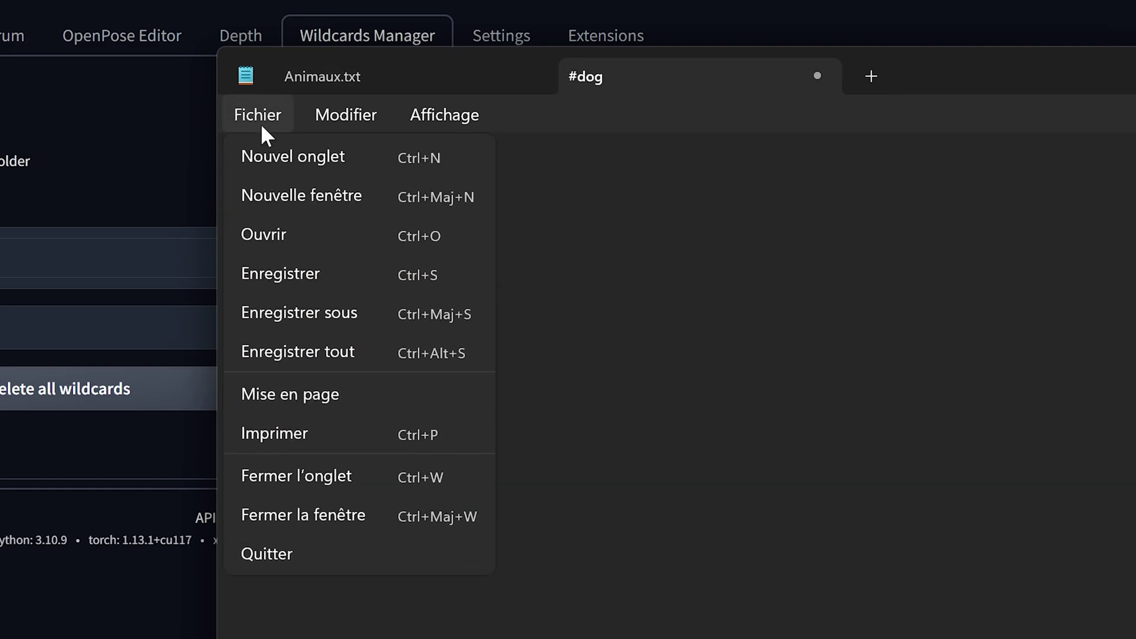
pyautogui.click(275, 266)
pyautogui.press('Return')
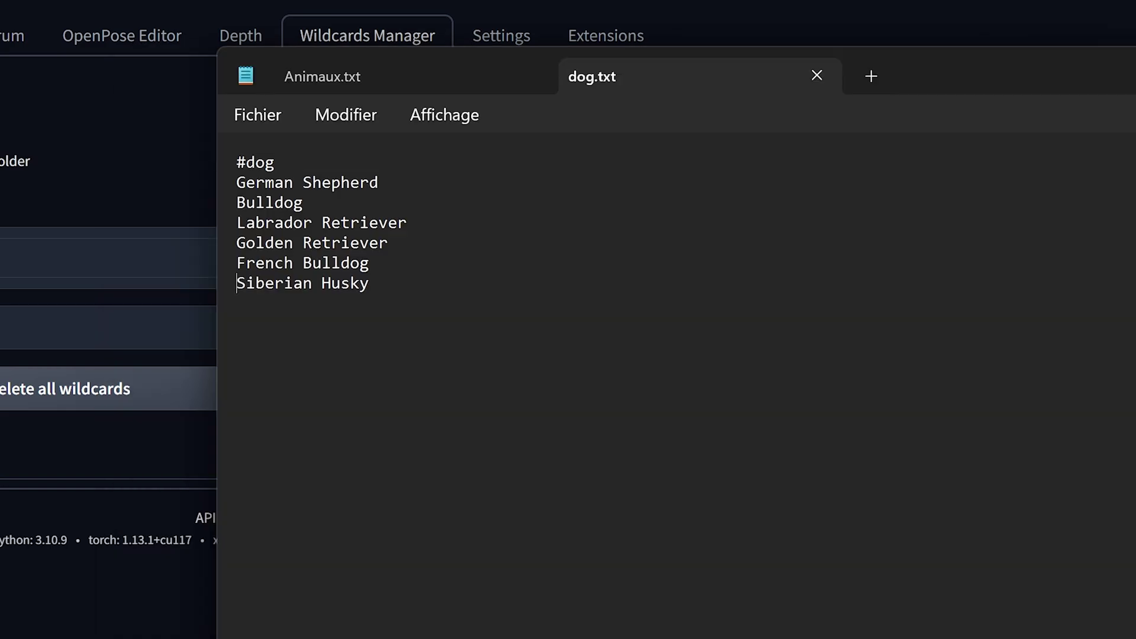
# - Create a new #cat breed list tab and save it as cat.txt
pyautogui.click(261, 117)
pyautogui.click(283, 153)
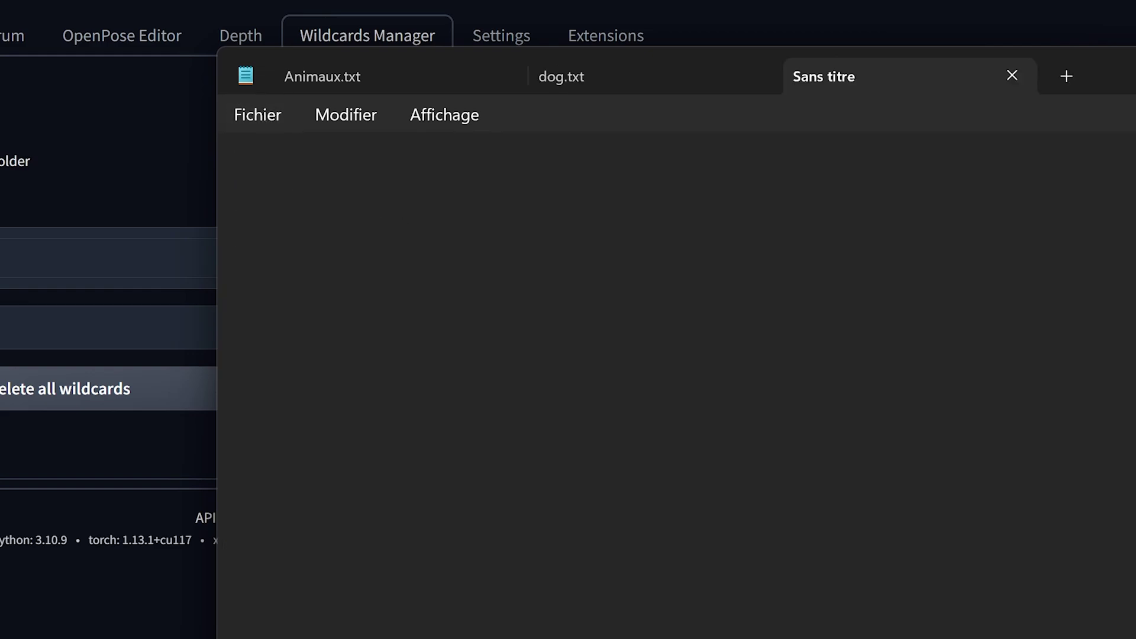
pyautogui.write('#ca')
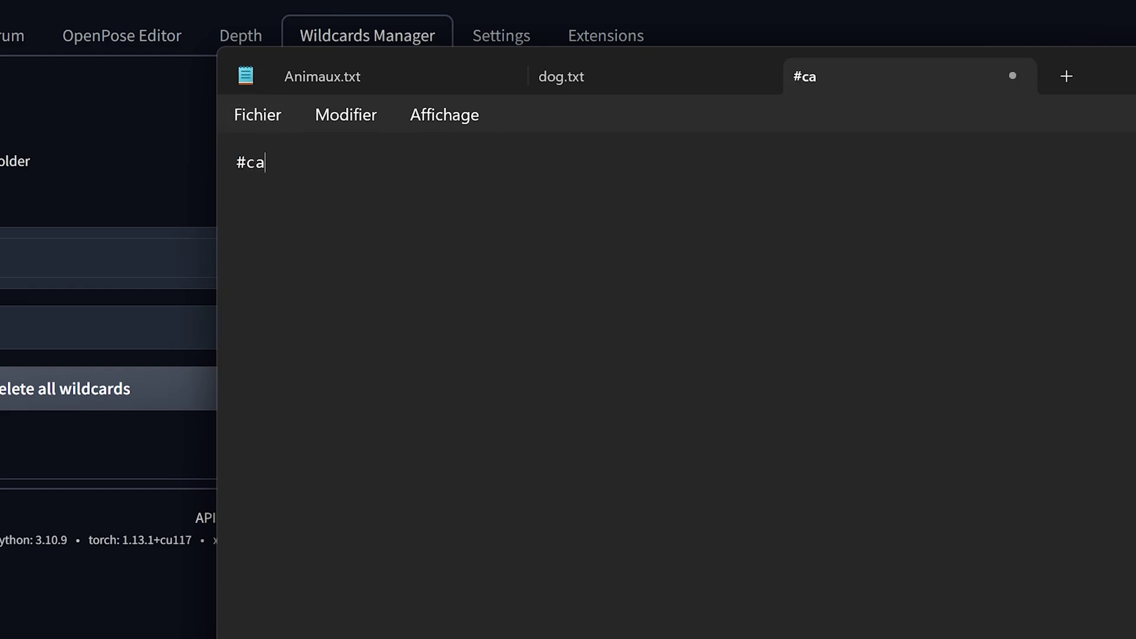
pyautogui.write('t')
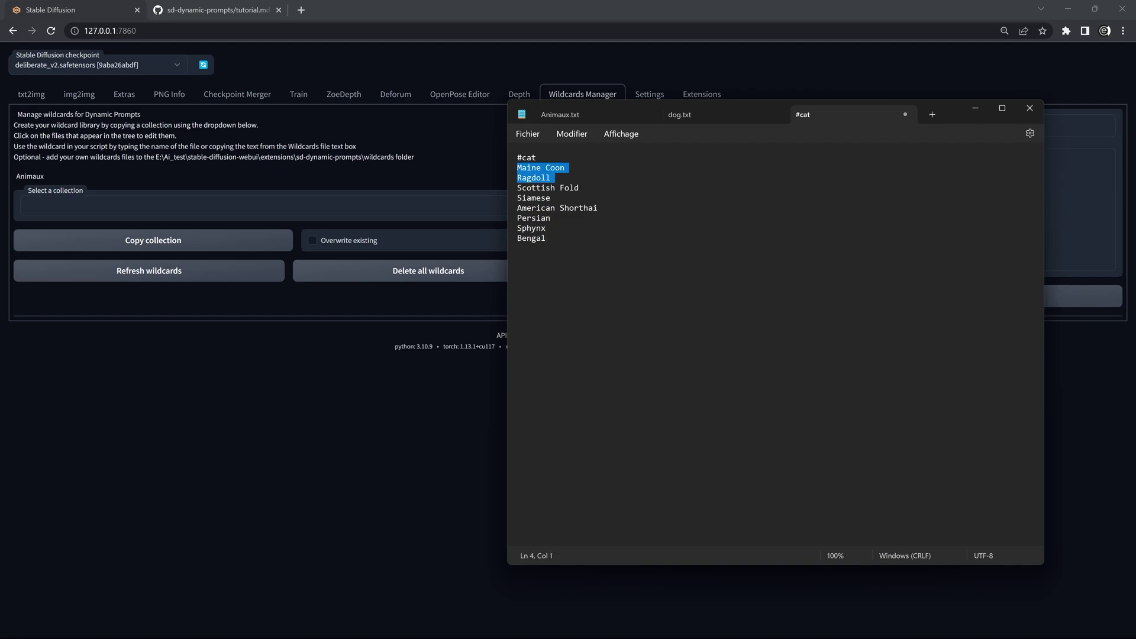
pyautogui.click(527, 133)
pyautogui.click(550, 233)
pyautogui.click(1036, 489)
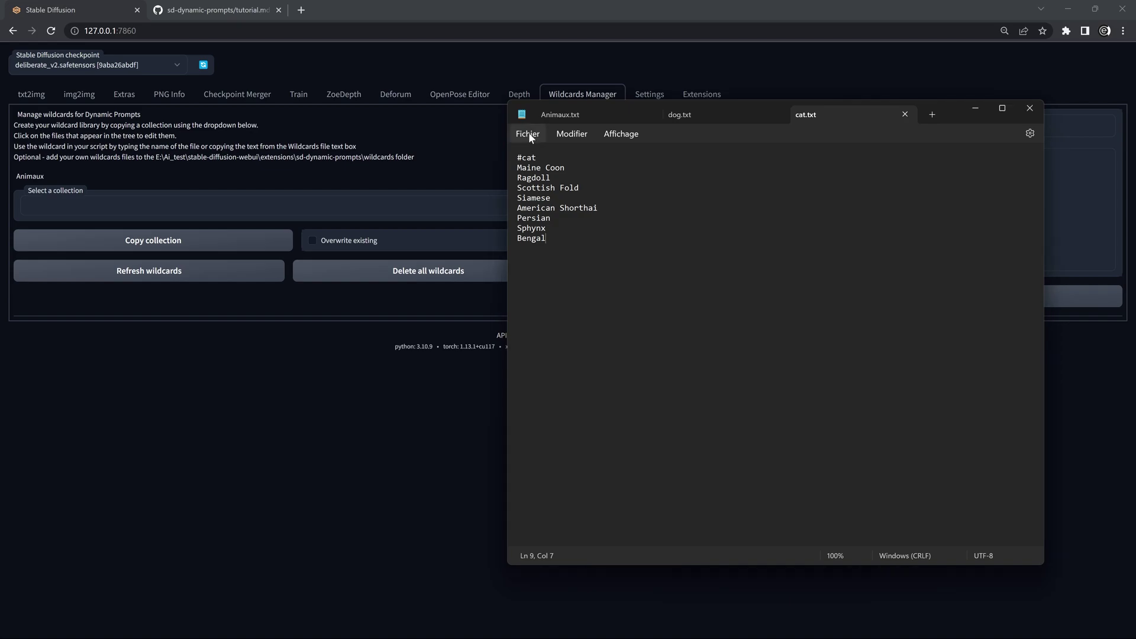
# - Replace Animaux.txt's lines from Rabbit to Girafe with __dog__ and __cat__, then save
pyautogui.click(559, 115)
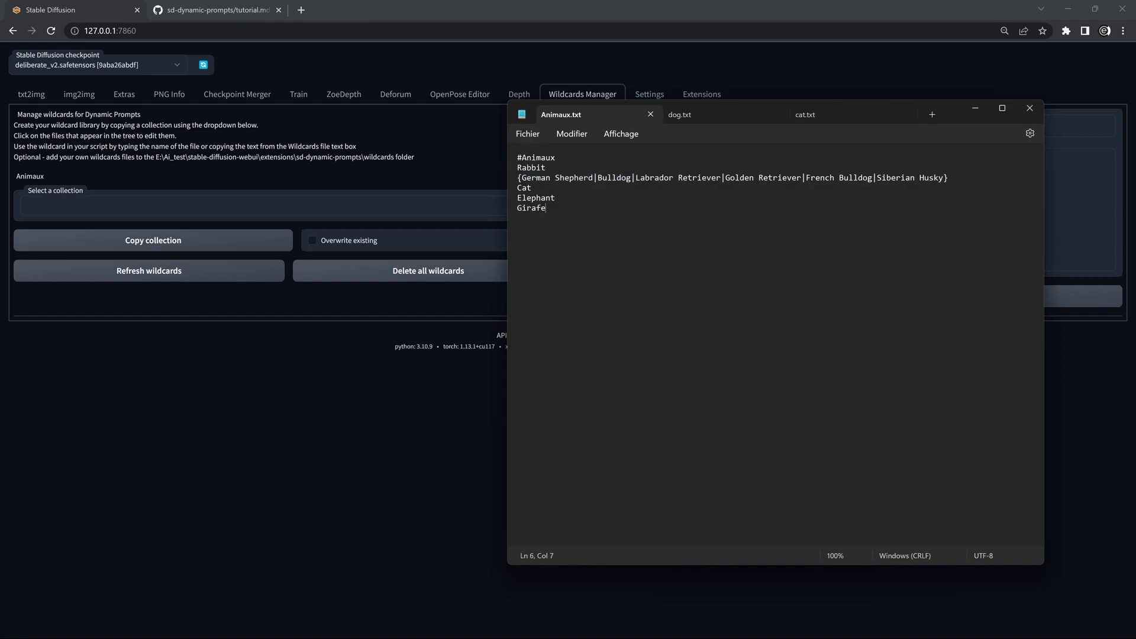
pyautogui.keyDown('shift'); pyautogui.click(517, 168); pyautogui.keyUp('shift')
pyautogui.write('_')
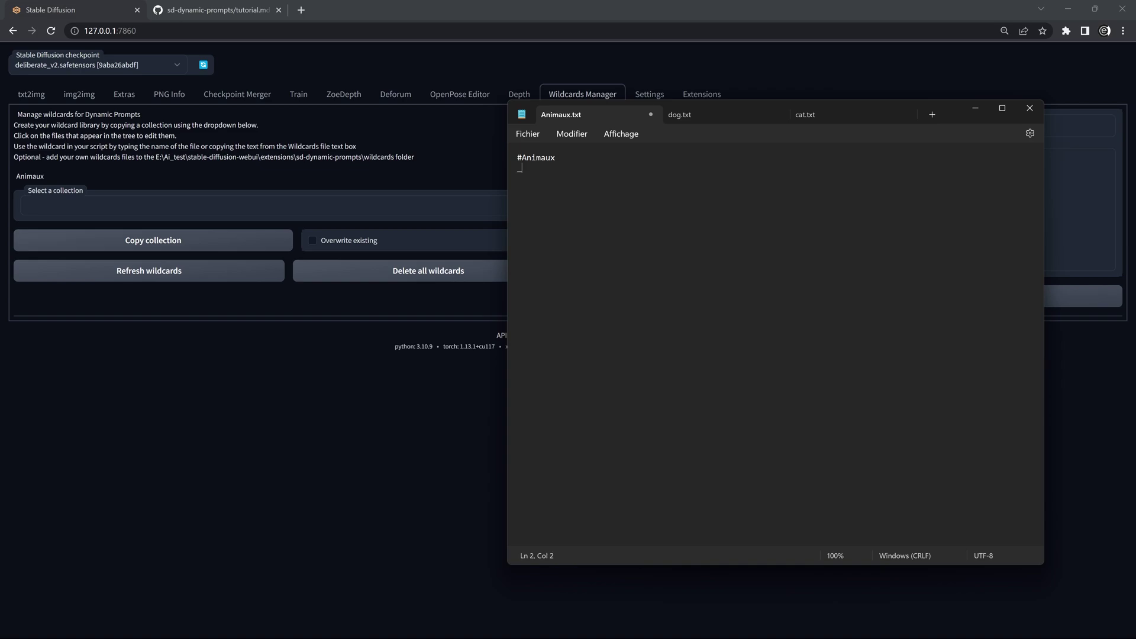
pyautogui.write('_dog')
pyautogui.write('_')
pyautogui.write('_')
pyautogui.press('Return')
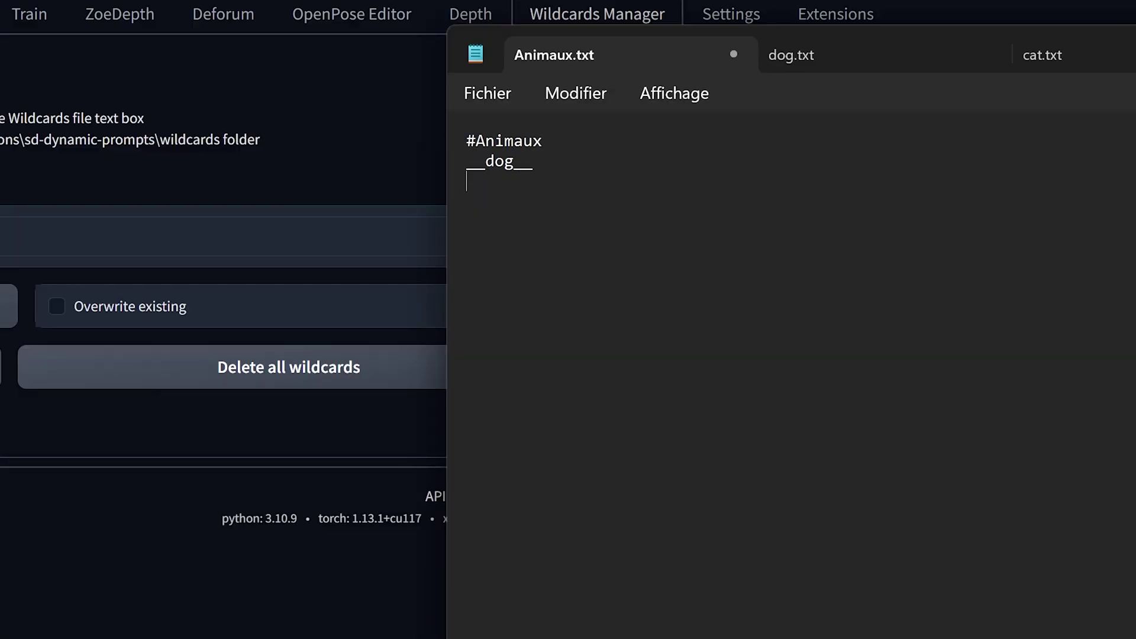
pyautogui.write('__')
pyautogui.write('cat__')
pyautogui.click(500, 92)
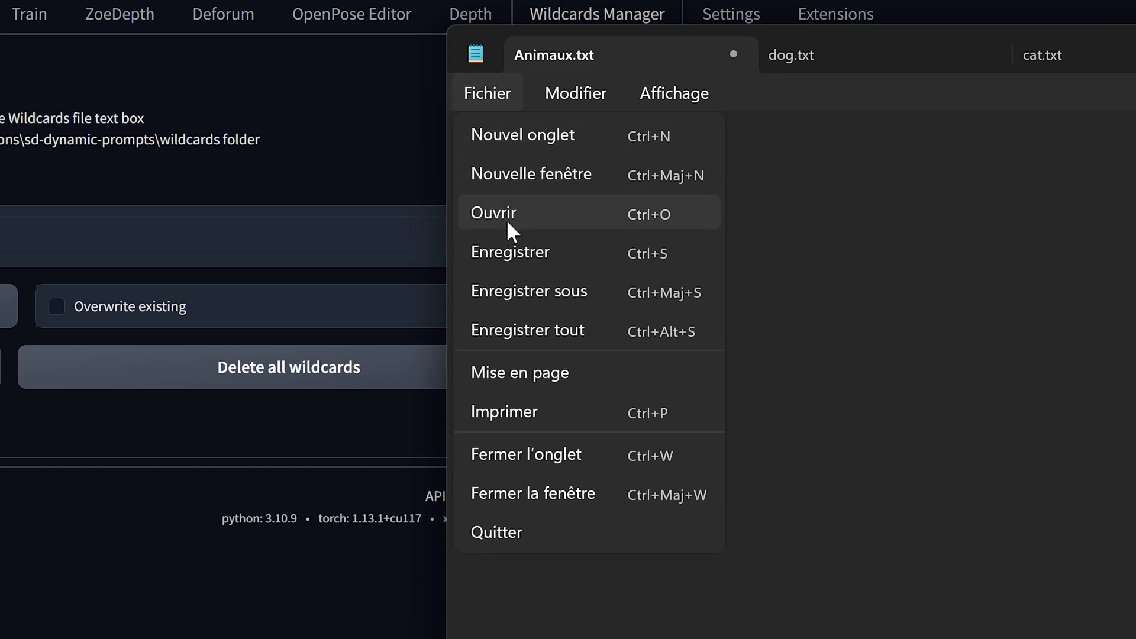
pyautogui.click(509, 251)
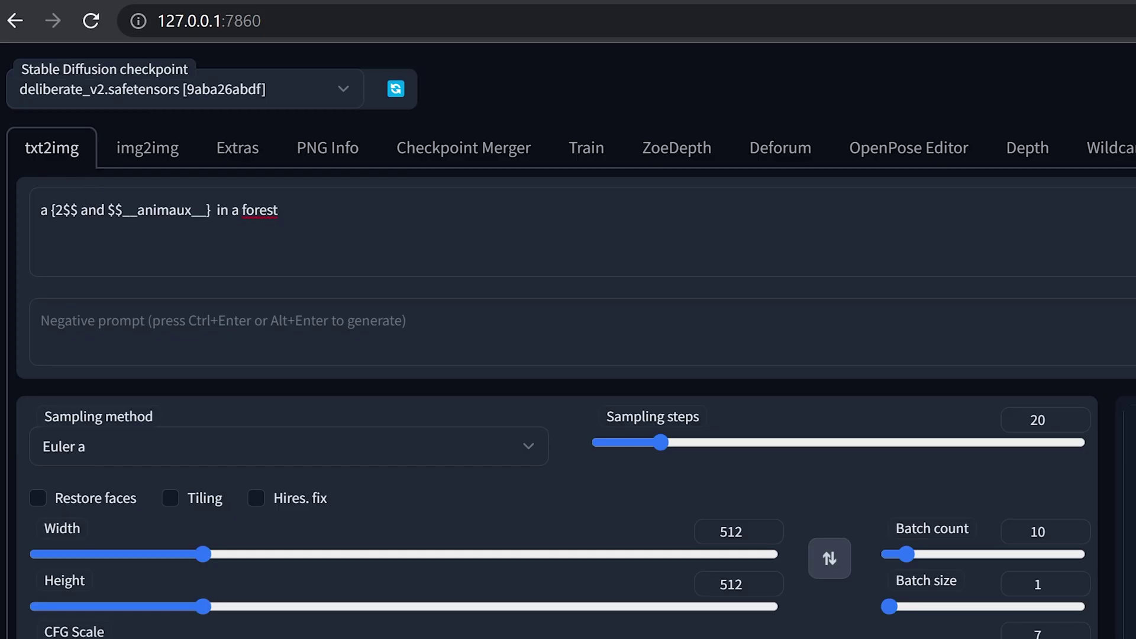
# - Delete the pairing syntax and closing brace around the wildcard in the prompt
pyautogui.hotkey('ctrl', 'shift', 'Left')
pyautogui.hotkey('ctrl', 'shift', 'Left')
pyautogui.hotkey('ctrl', 'shift', 'Left')
pyautogui.press('BackSpace')
pyautogui.hotkey('ctrl', 'Right')
pyautogui.press('Delete')
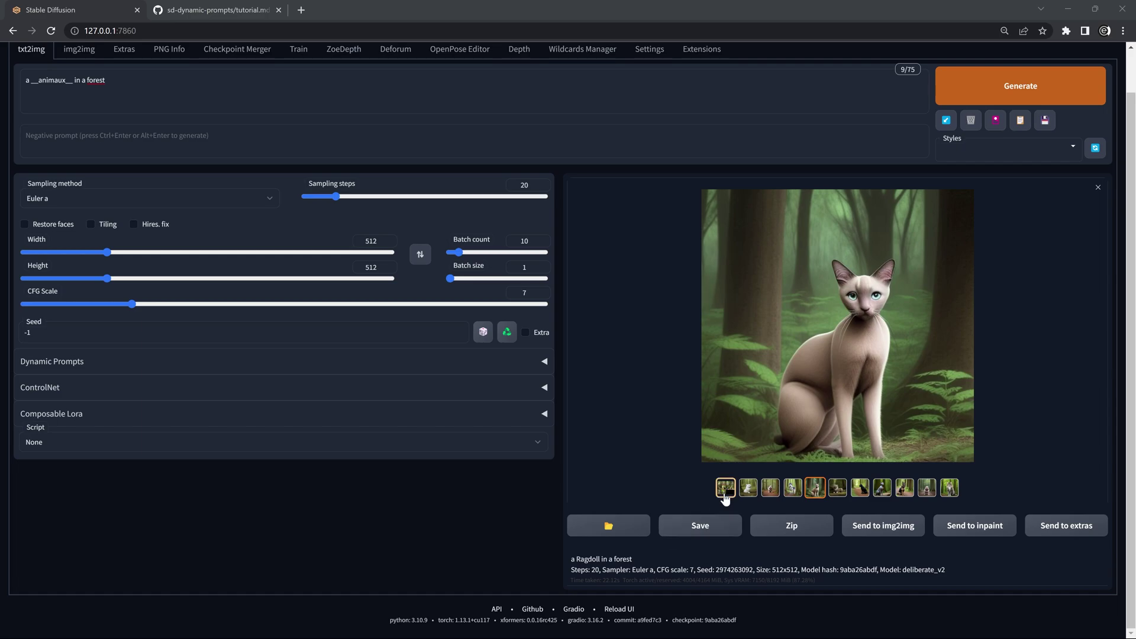
# - Preview the Bulldog, Maine Coon, Ragdoll, Siamese and Siberian Husky images from the batch
pyautogui.click(772, 490)
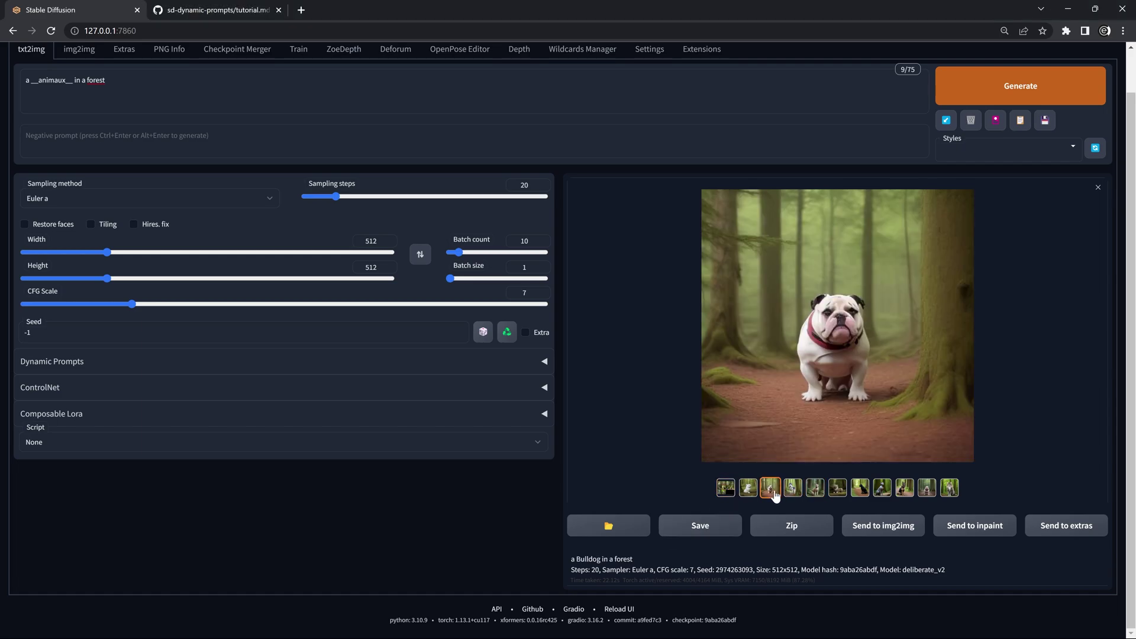
pyautogui.click(927, 489)
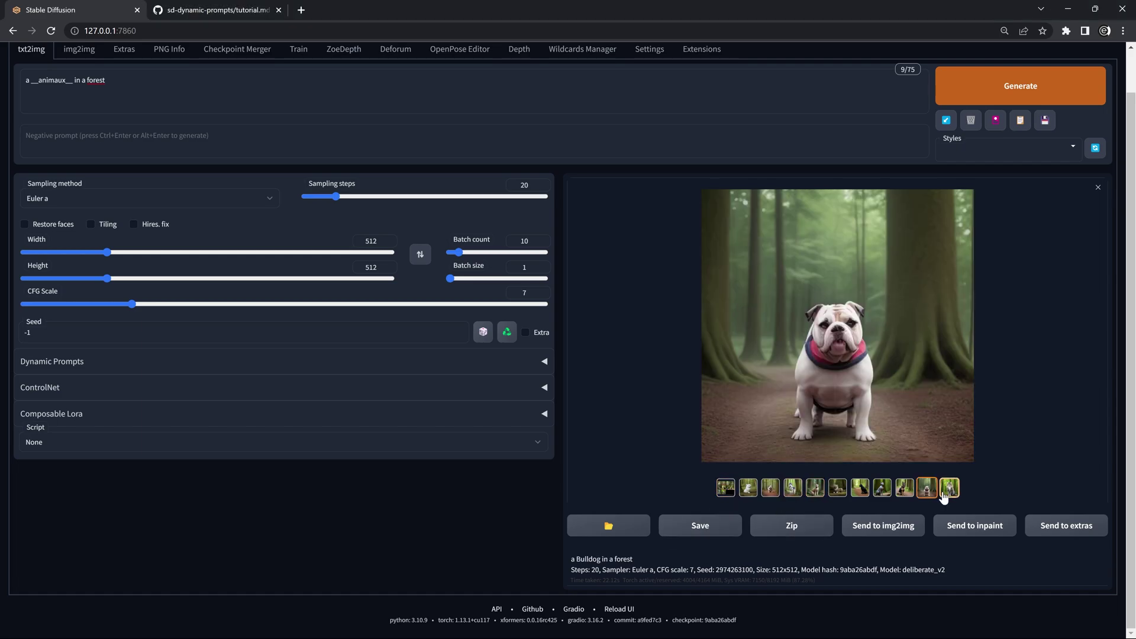
pyautogui.click(944, 495)
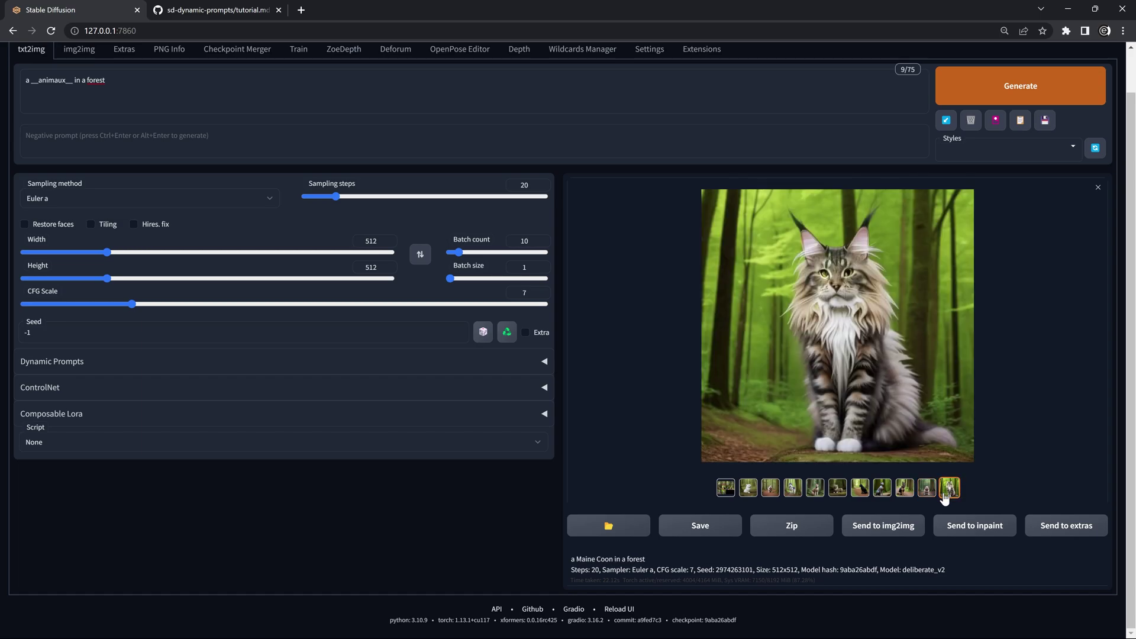
pyautogui.click(749, 491)
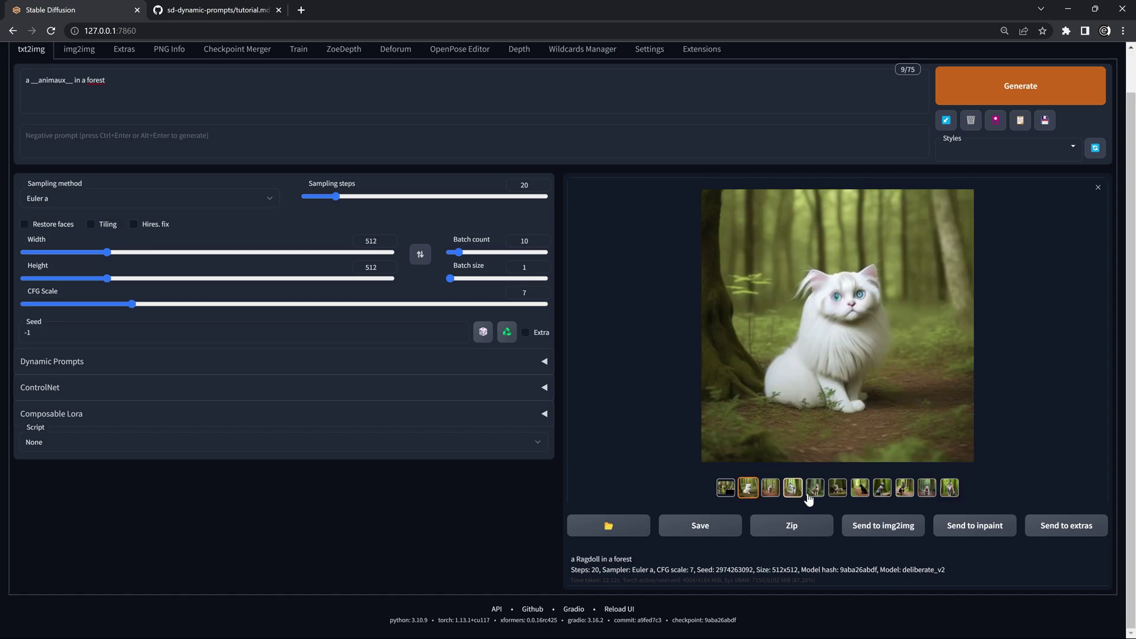
pyautogui.click(770, 490)
pyautogui.click(793, 492)
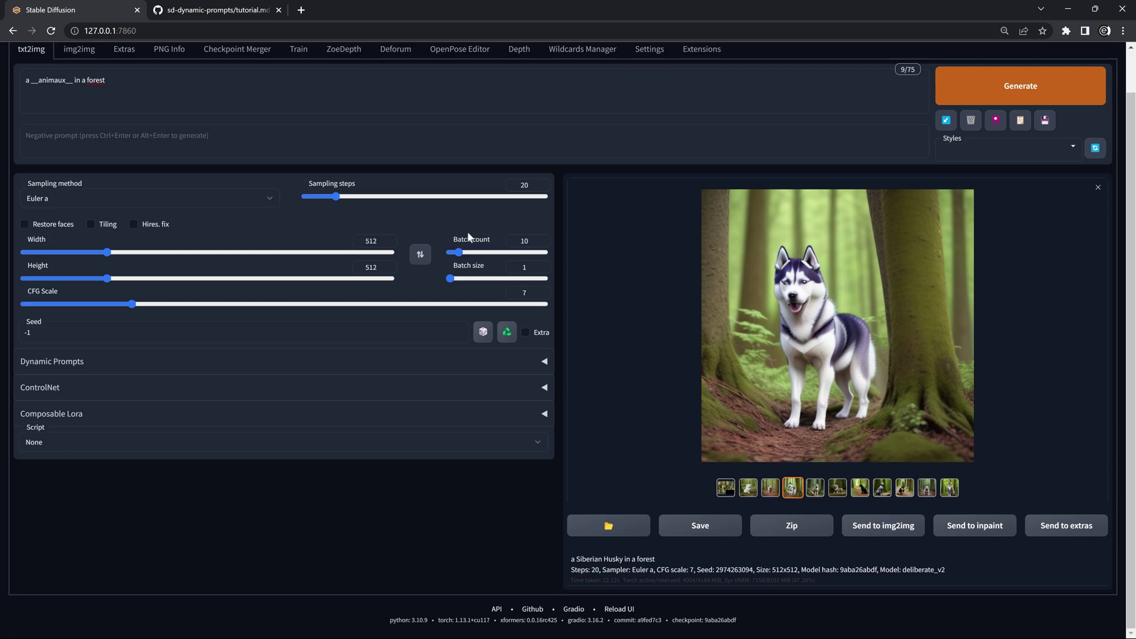
pyautogui.scroll(2, 735, 323)
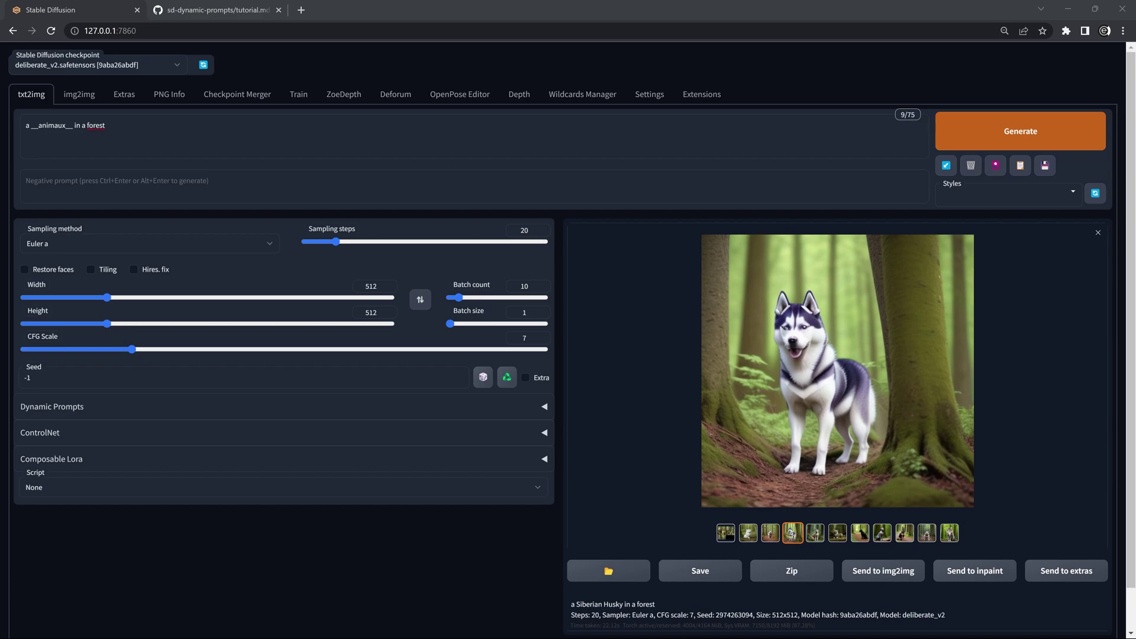
# - In Wildcards Manager, copy the 'artists' collection into the wildcard library
pyautogui.click(585, 100)
pyautogui.click(70, 226)
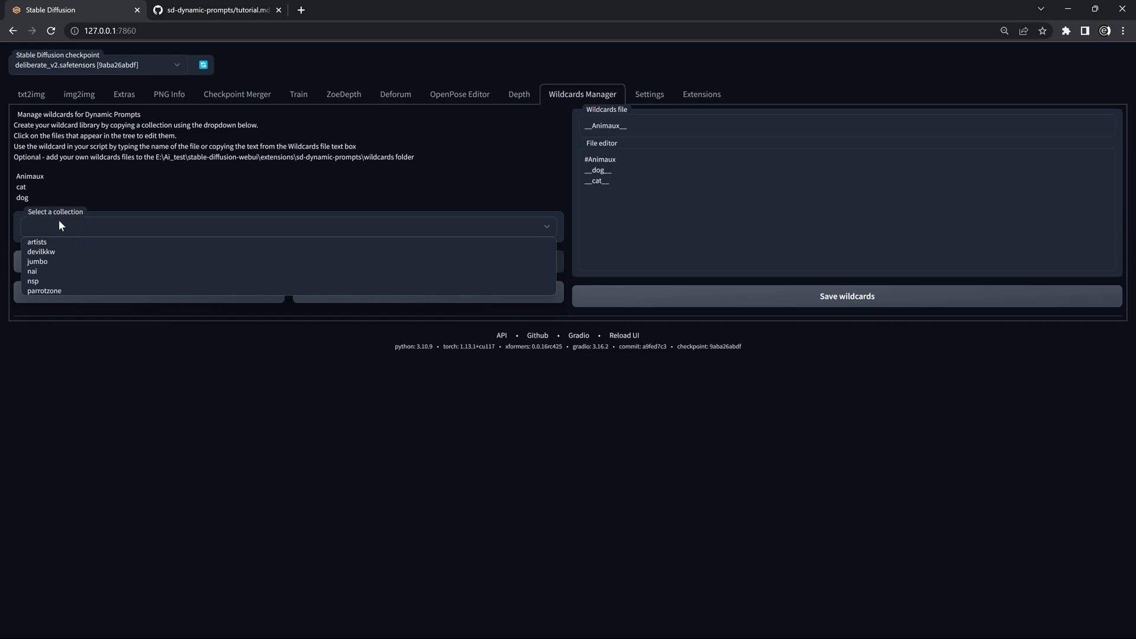
pyautogui.click(37, 244)
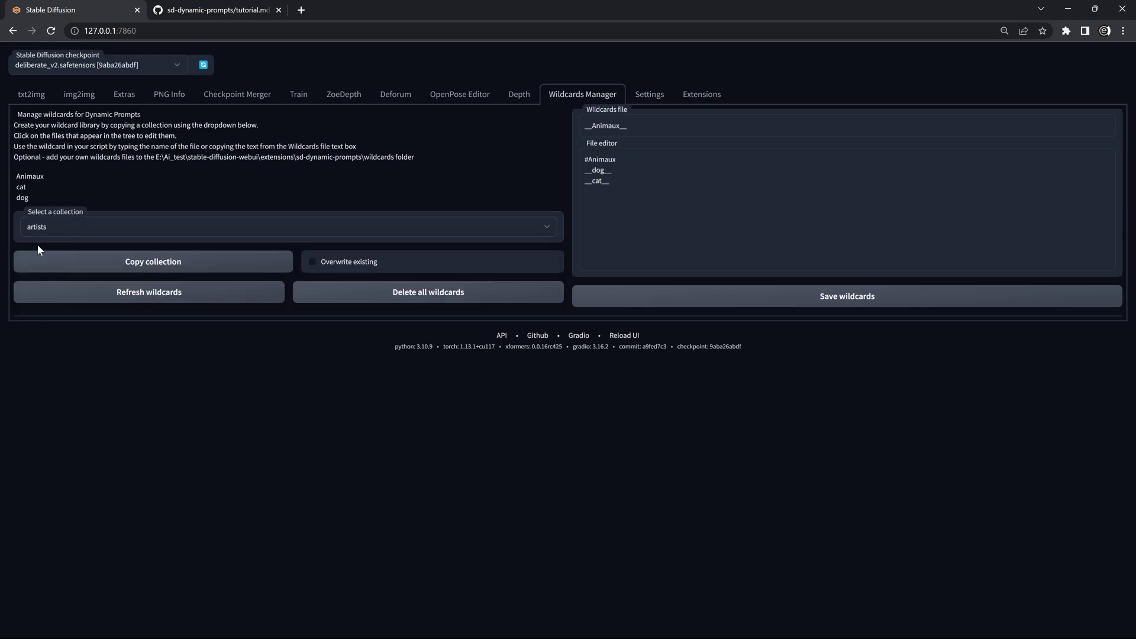
pyautogui.click(131, 268)
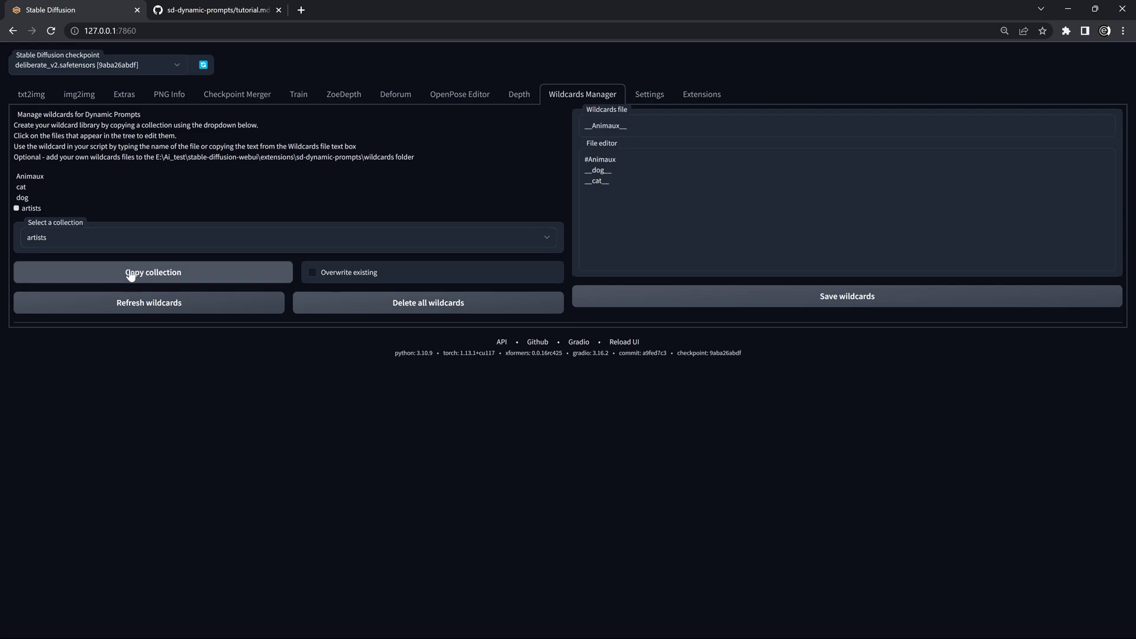
# - Expand the artists > European Art > baroque folders in the wildcard tree
pyautogui.click(31, 211)
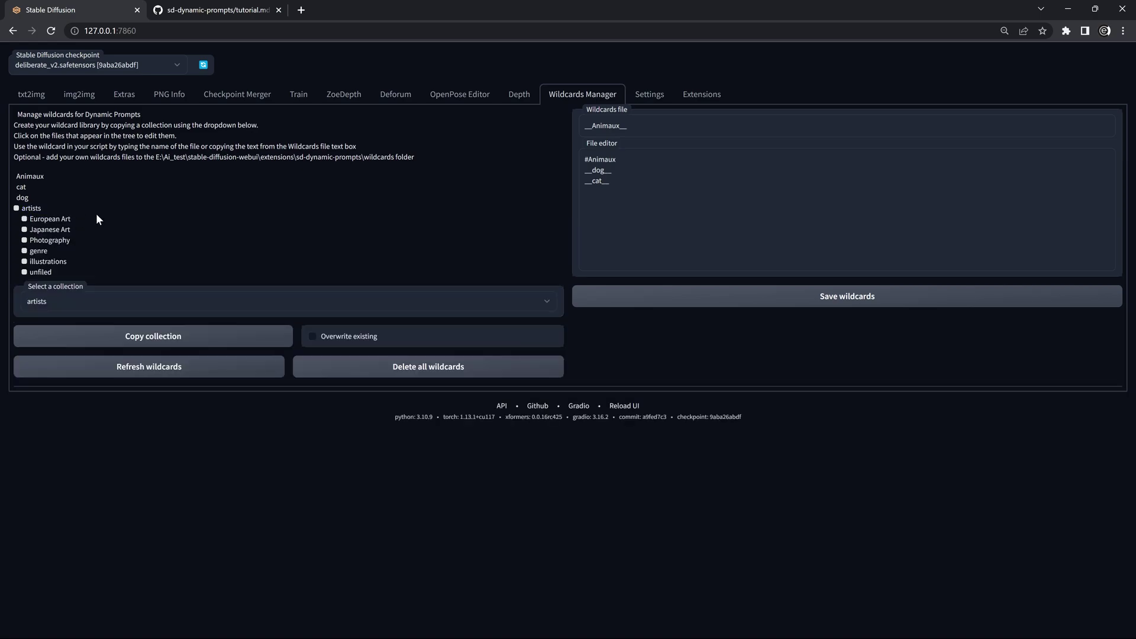
pyautogui.click(50, 219)
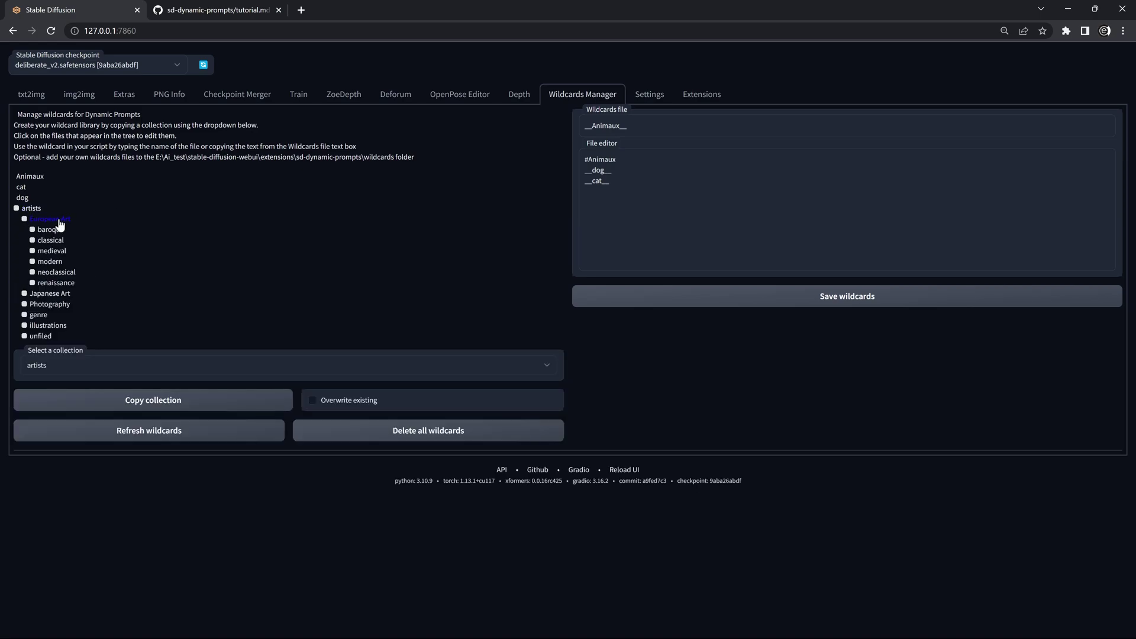
pyautogui.click(50, 229)
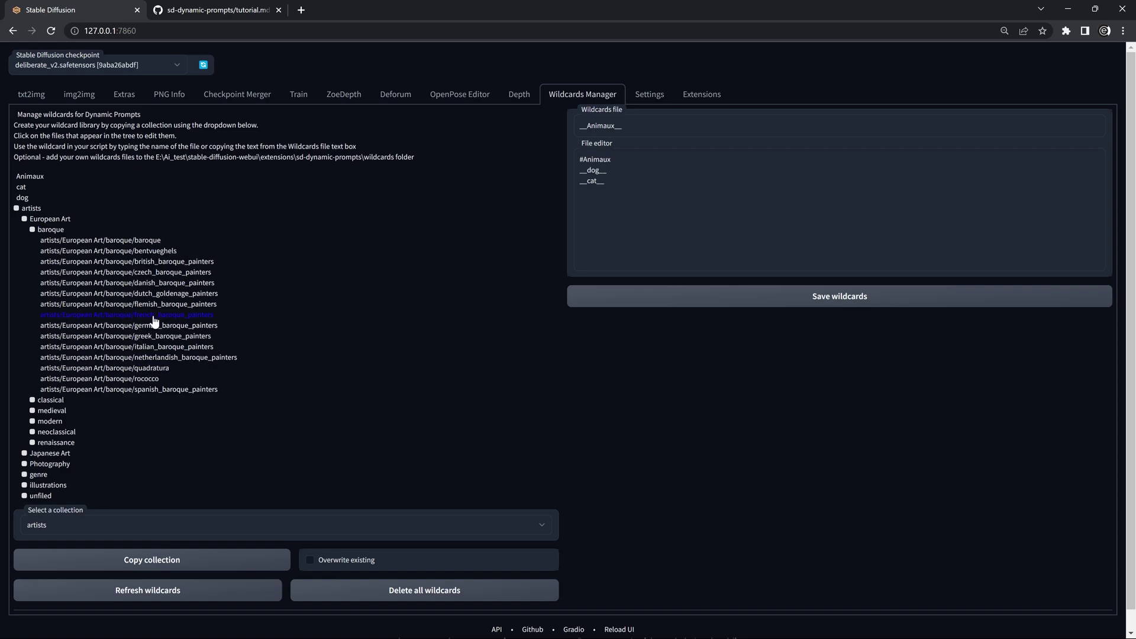
# - Open the baroque wildcard file and highlight its italian_baroque_painters wildcard reference
pyautogui.click(127, 241)
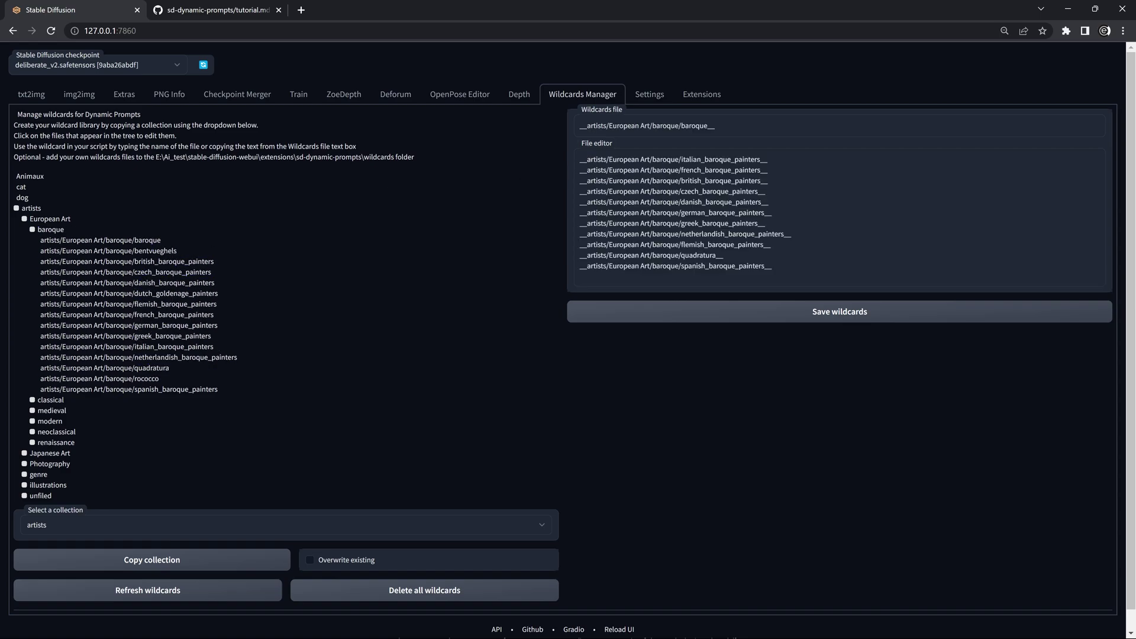
pyautogui.moveTo(586, 159); pyautogui.dragTo(761, 160)
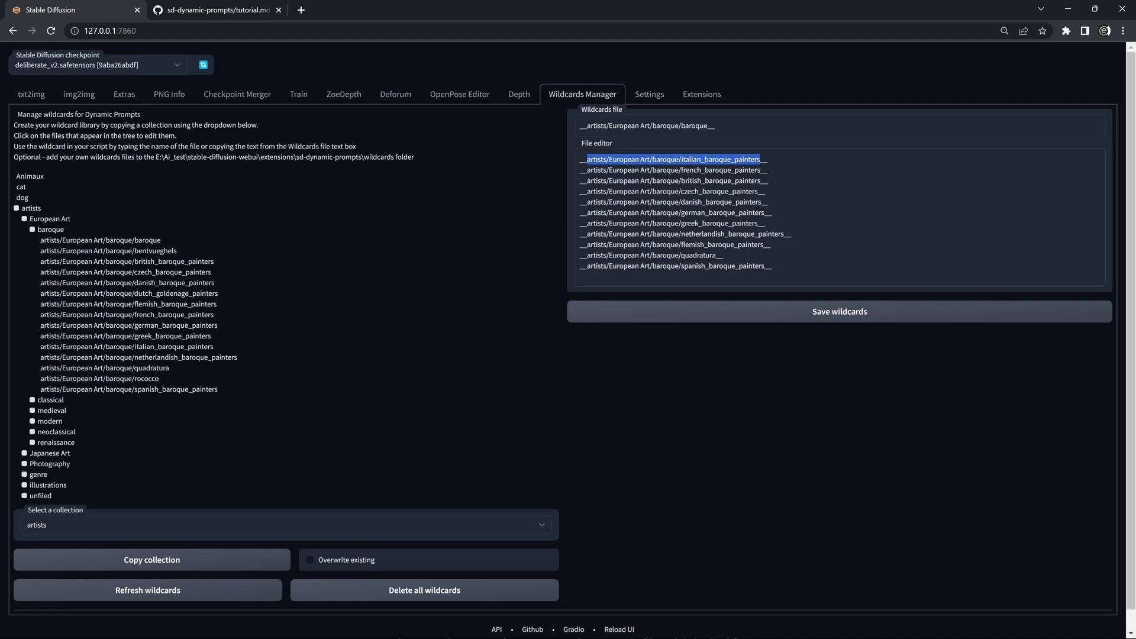
pyautogui.click(767, 159)
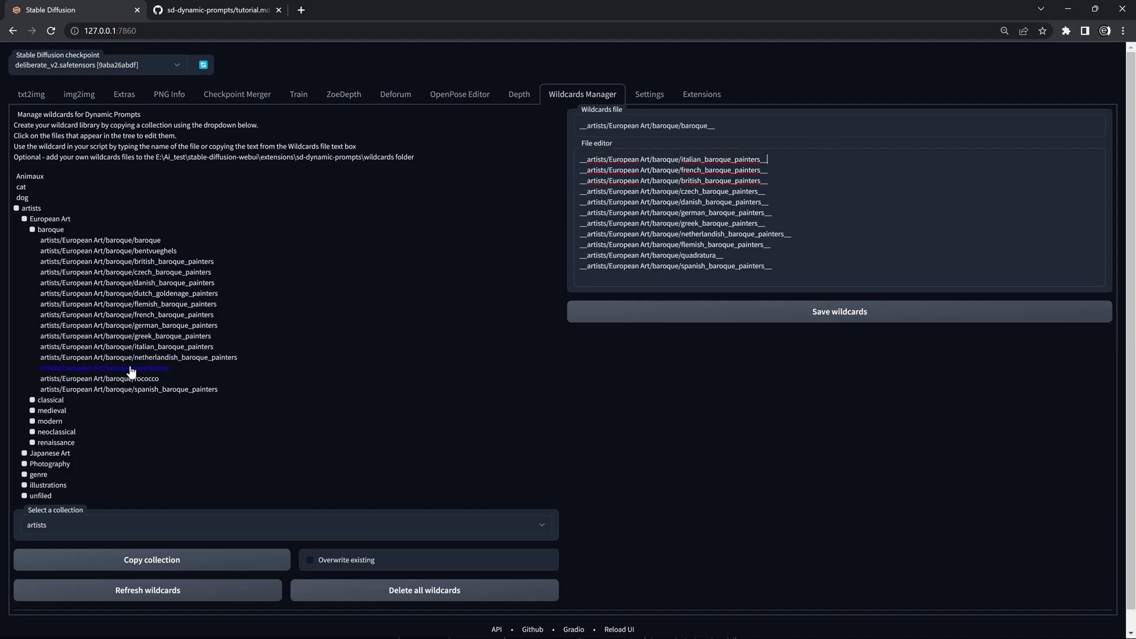
pyautogui.scroll(-1, 125, 367)
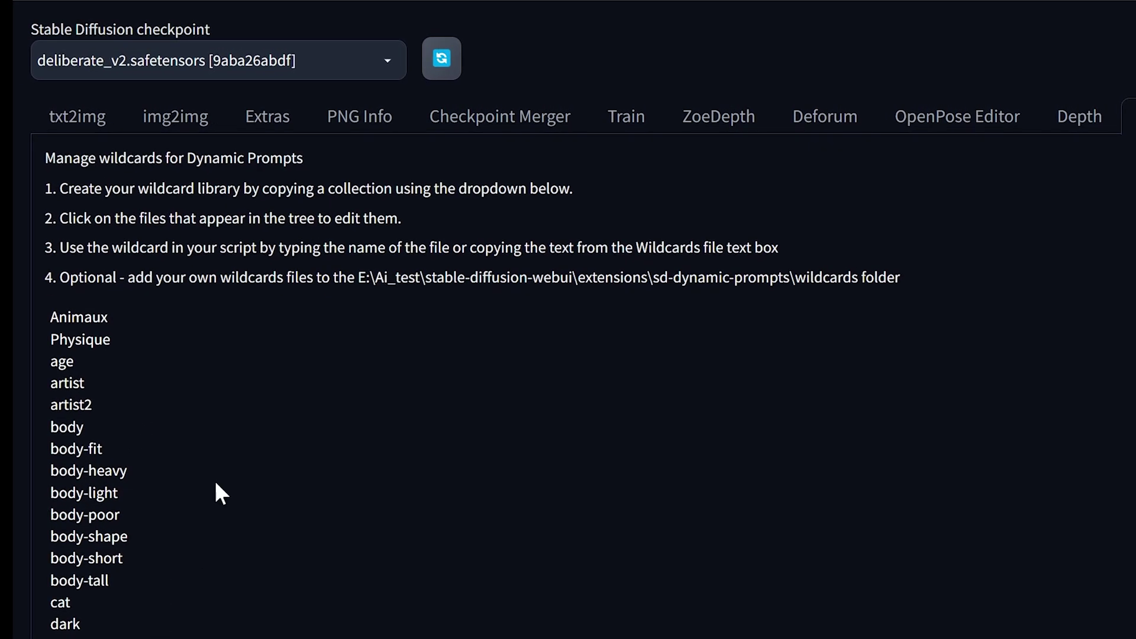
pyautogui.moveTo(652, 278); pyautogui.dragTo(902, 283)
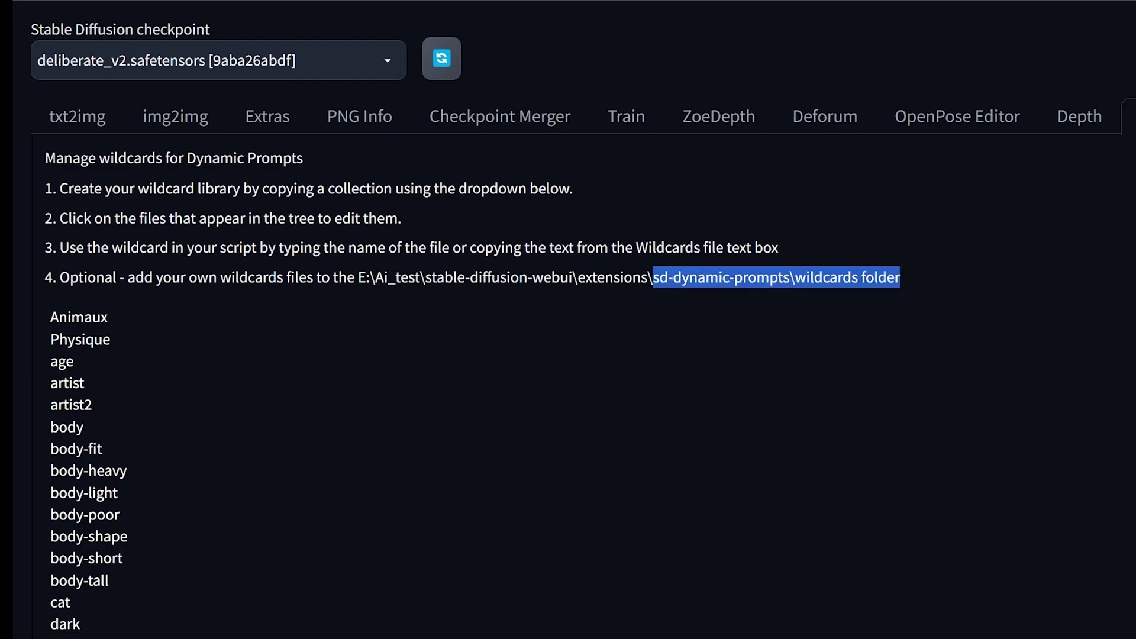
pyautogui.click(88, 319)
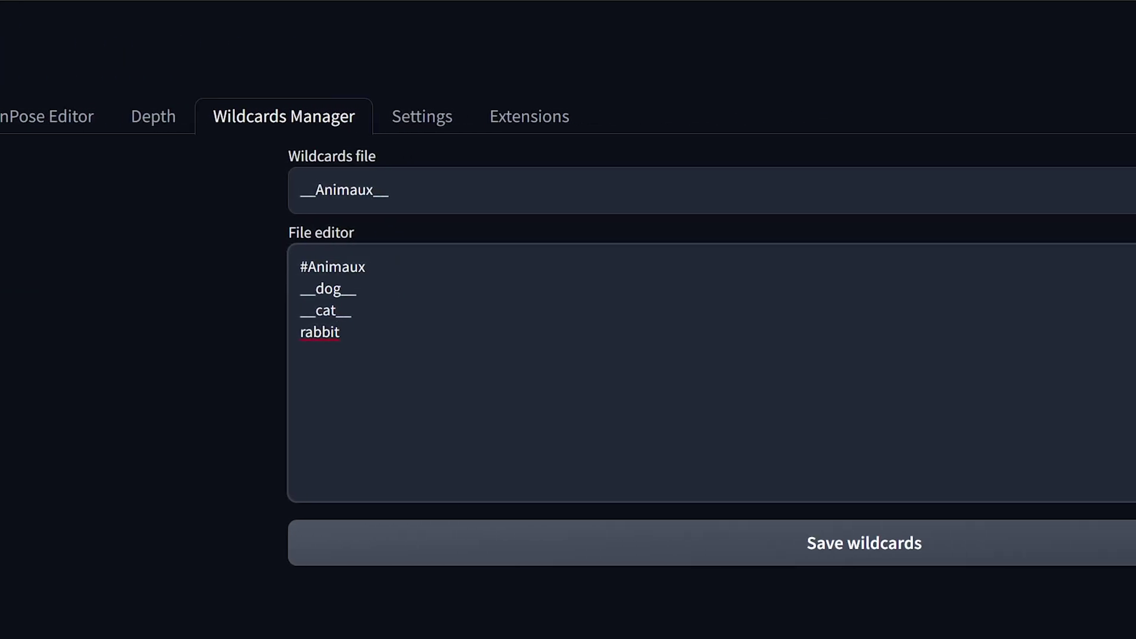
# - Select the new 'rabbit' entry under __cat__ and save the Animaux wildcard file
pyautogui.doubleClick(319, 332)
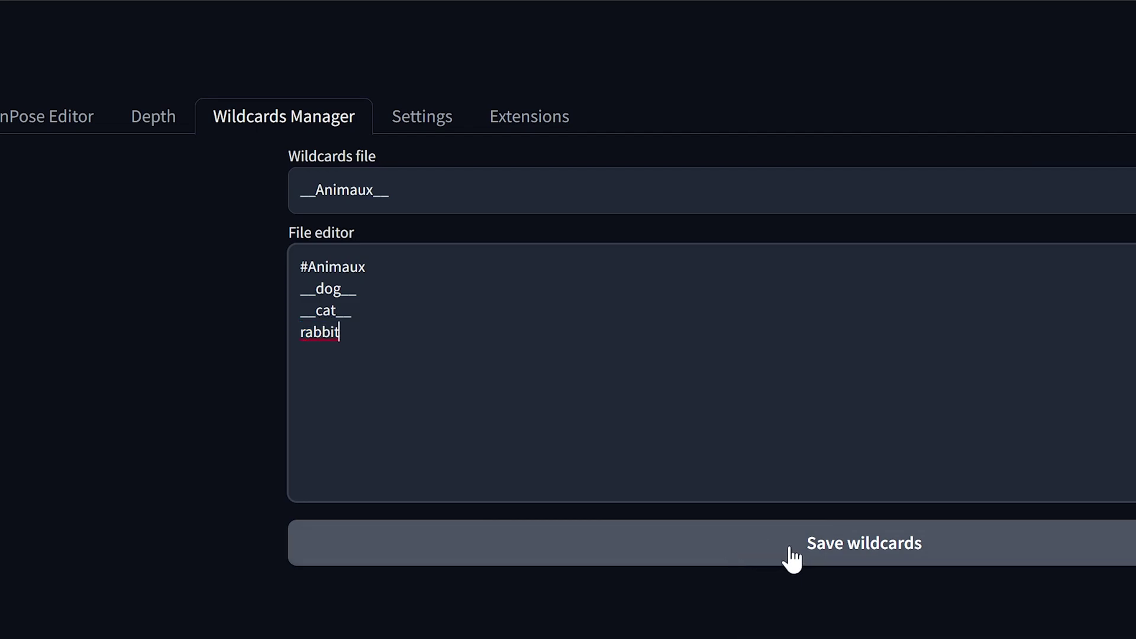
pyautogui.click(750, 547)
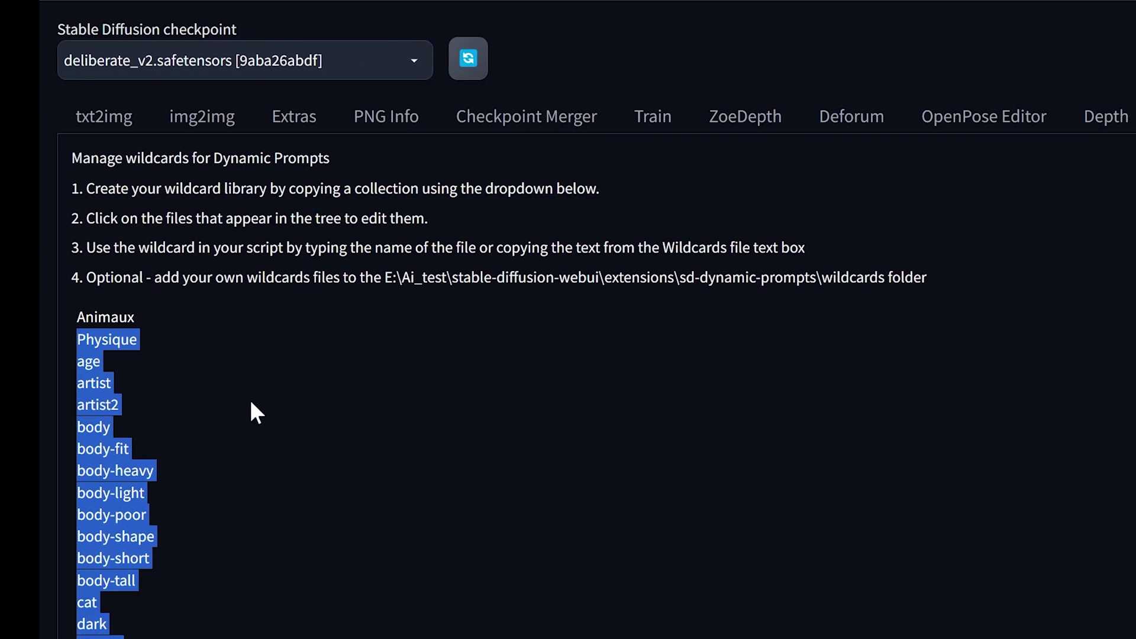
# - Clear the selection and view the Installed extensions list showing sd-dynamic-prompts
pyautogui.click(578, 404)
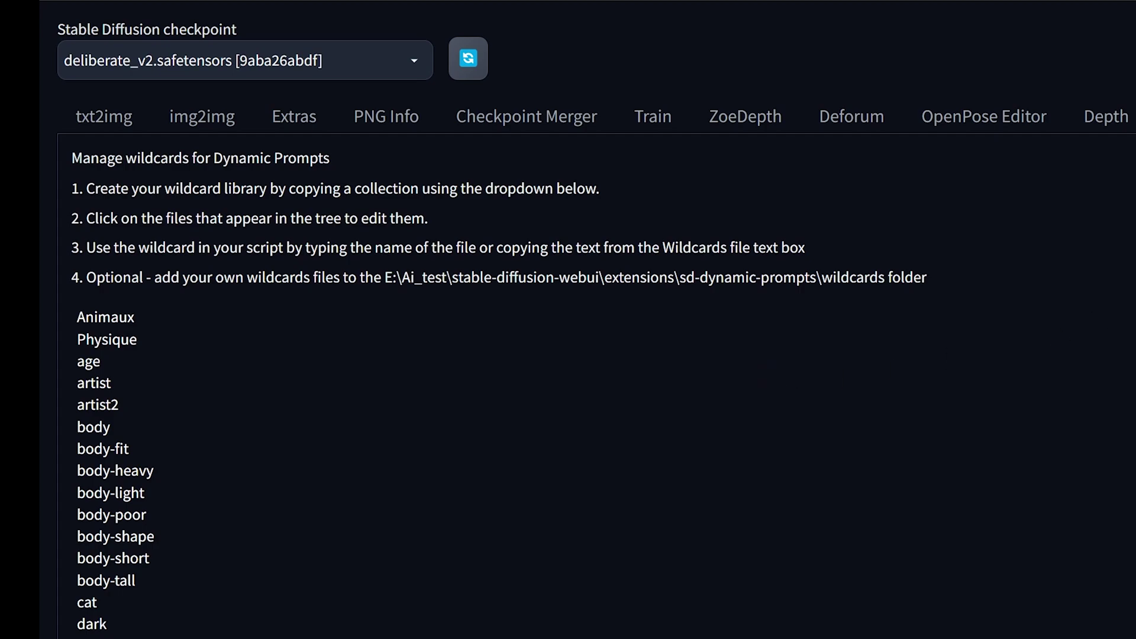
pyautogui.click(680, 99)
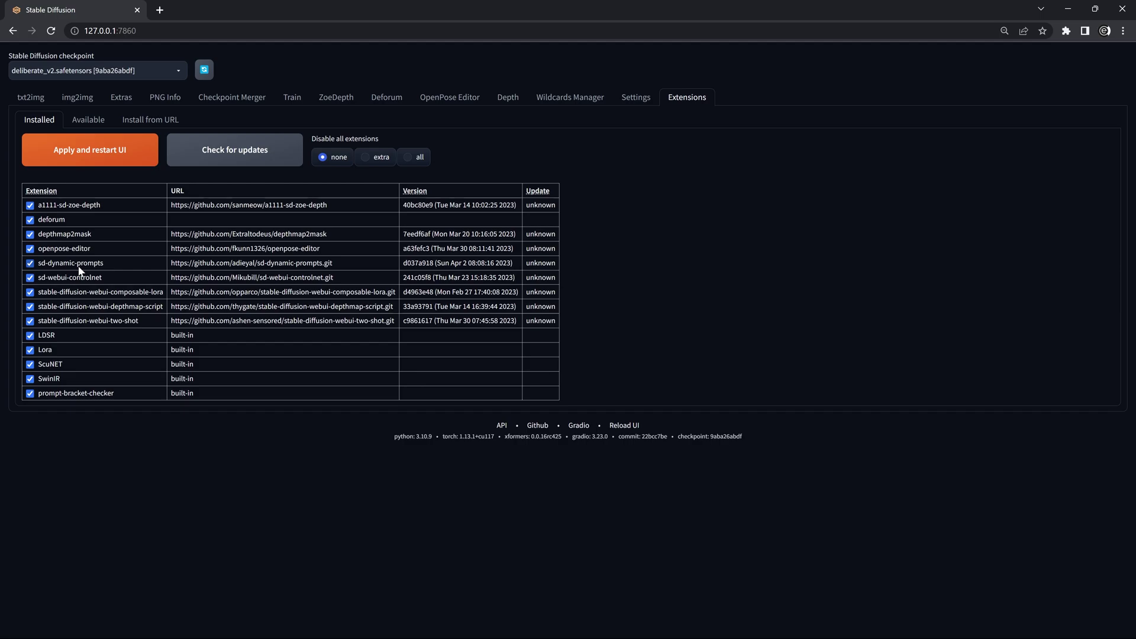
# - In txt2img, expand Dynamic Prompts to use Combinatorial generation for 'a __animaux__ in a forest'
pyautogui.click(35, 101)
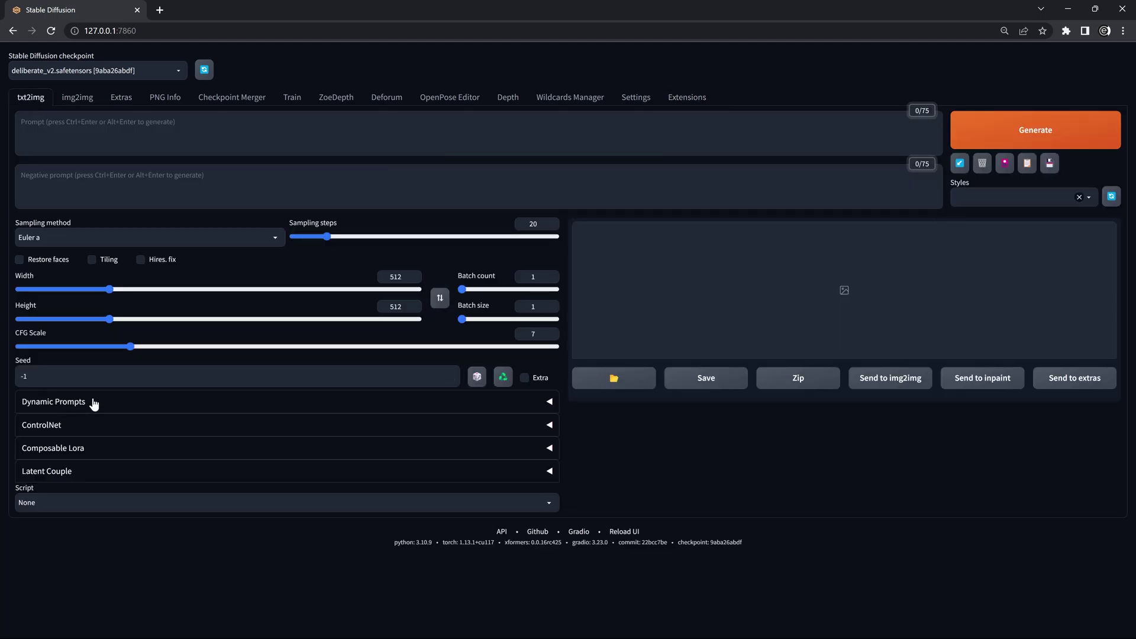
pyautogui.click(92, 402)
pyautogui.scroll(-1, 137, 406)
pyautogui.scroll(-1, 71, 393)
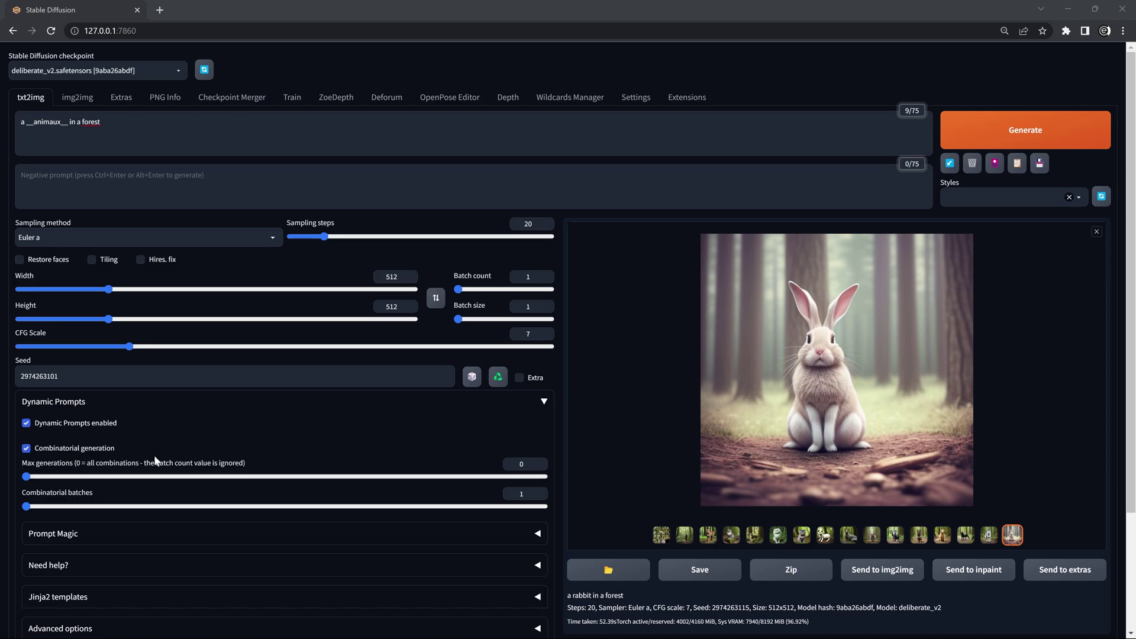
pyautogui.click(731, 535)
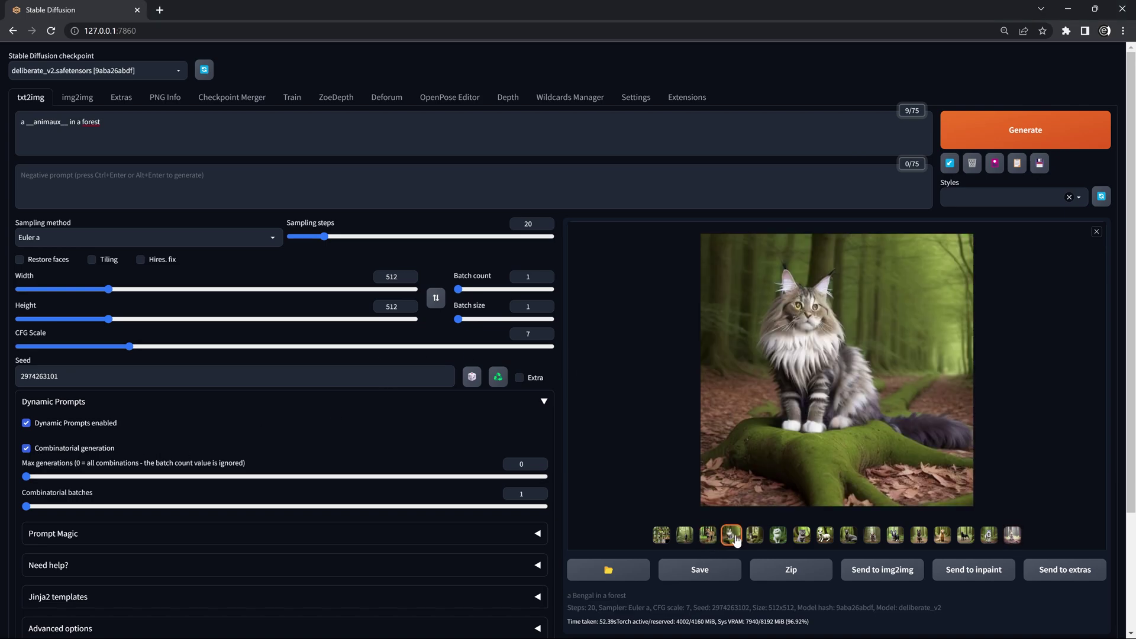
pyautogui.click(778, 535)
pyautogui.click(801, 535)
pyautogui.click(825, 534)
pyautogui.click(848, 535)
pyautogui.click(871, 535)
pyautogui.click(895, 535)
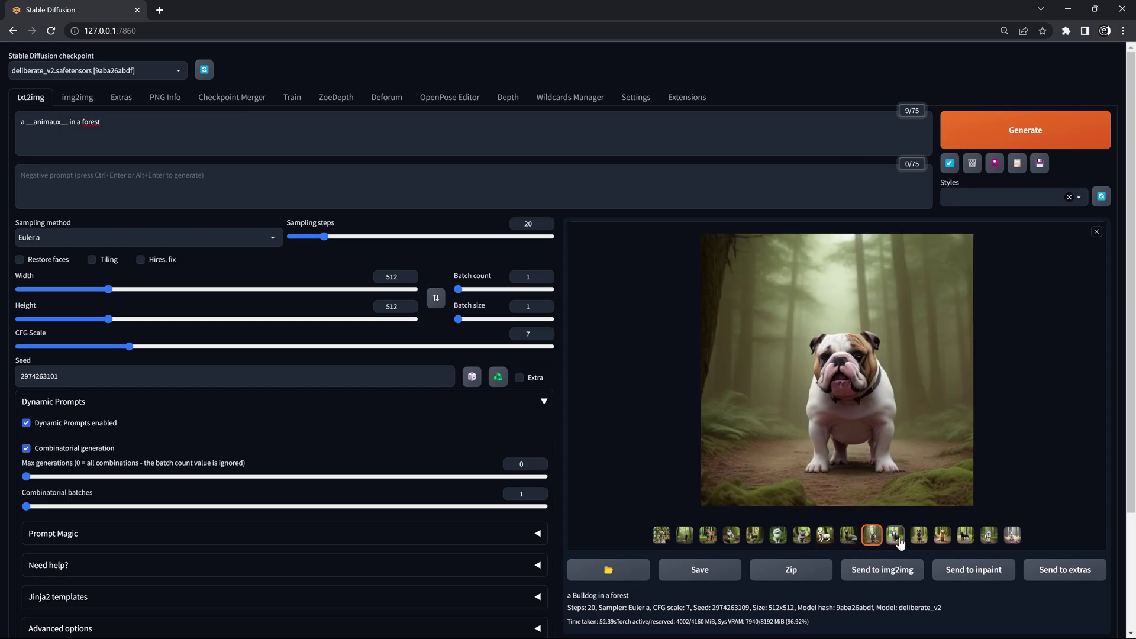
pyautogui.click(919, 535)
pyautogui.click(1008, 537)
pyautogui.click(570, 97)
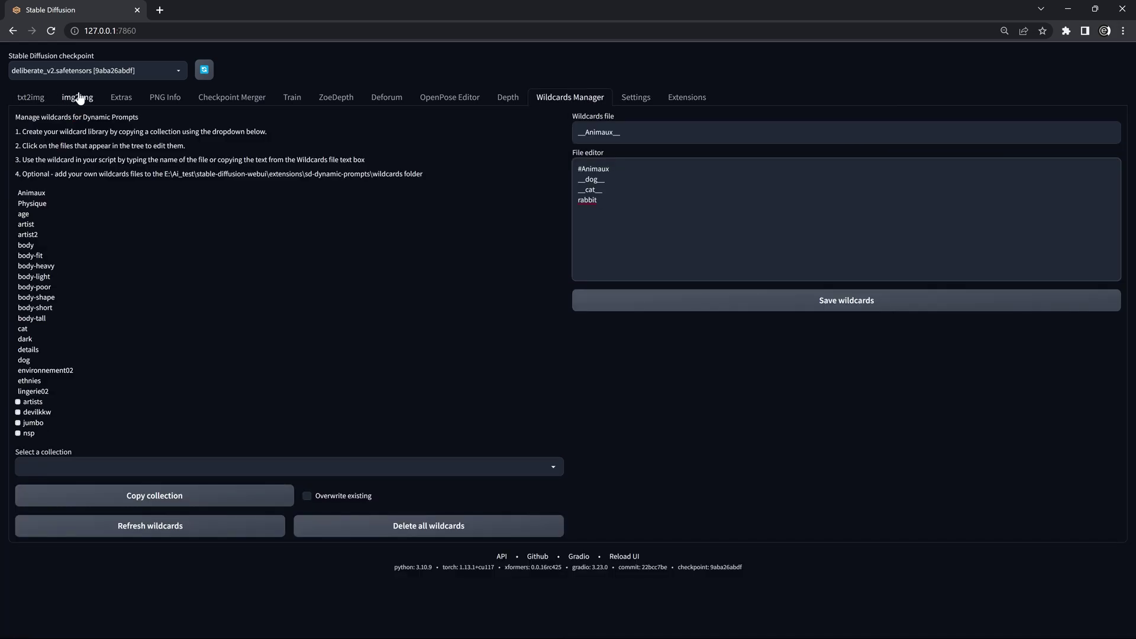
pyautogui.click(76, 98)
pyautogui.click(31, 97)
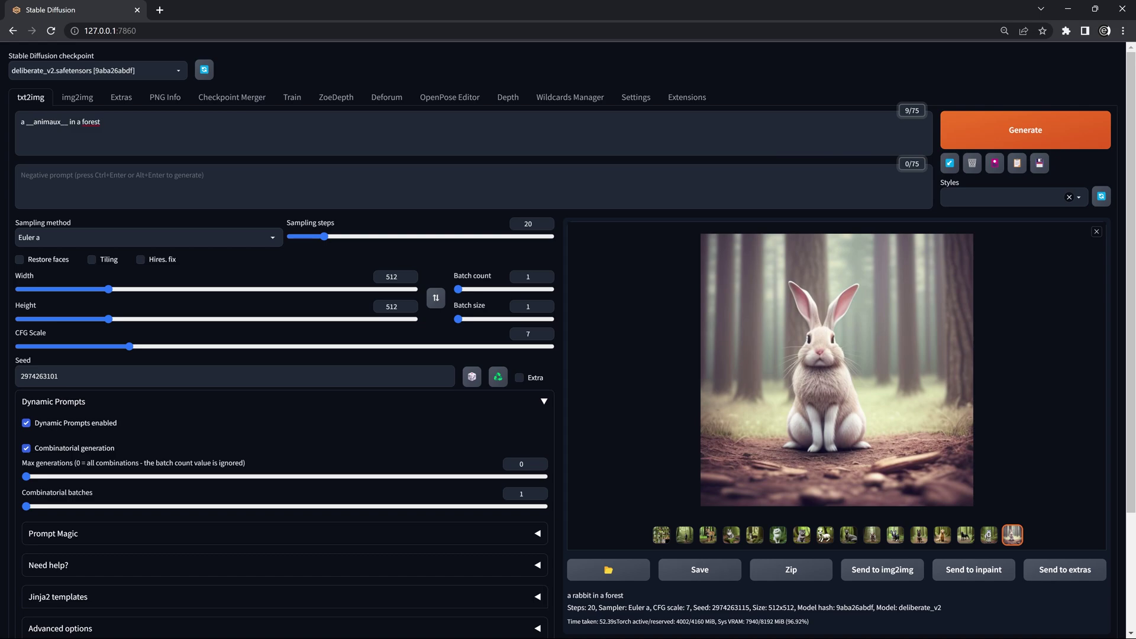
# - Expand Prompt Magic and turn on Magic prompt, then generate the 16-image batch
pyautogui.scroll(-1, 119, 478)
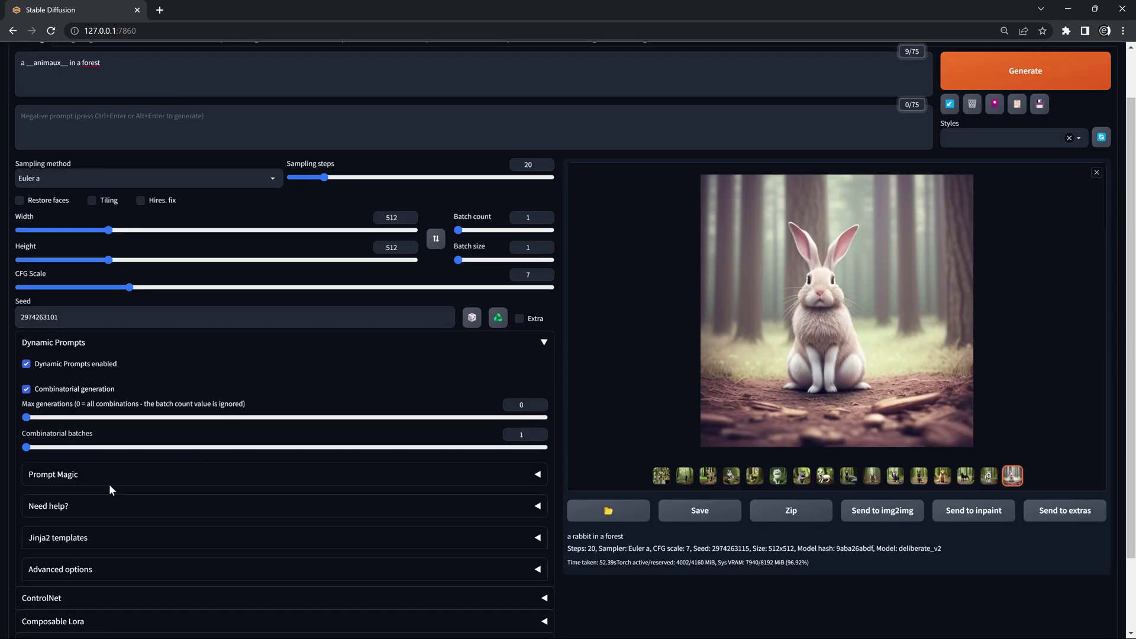
pyautogui.click(125, 476)
pyautogui.scroll(-1, 121, 474)
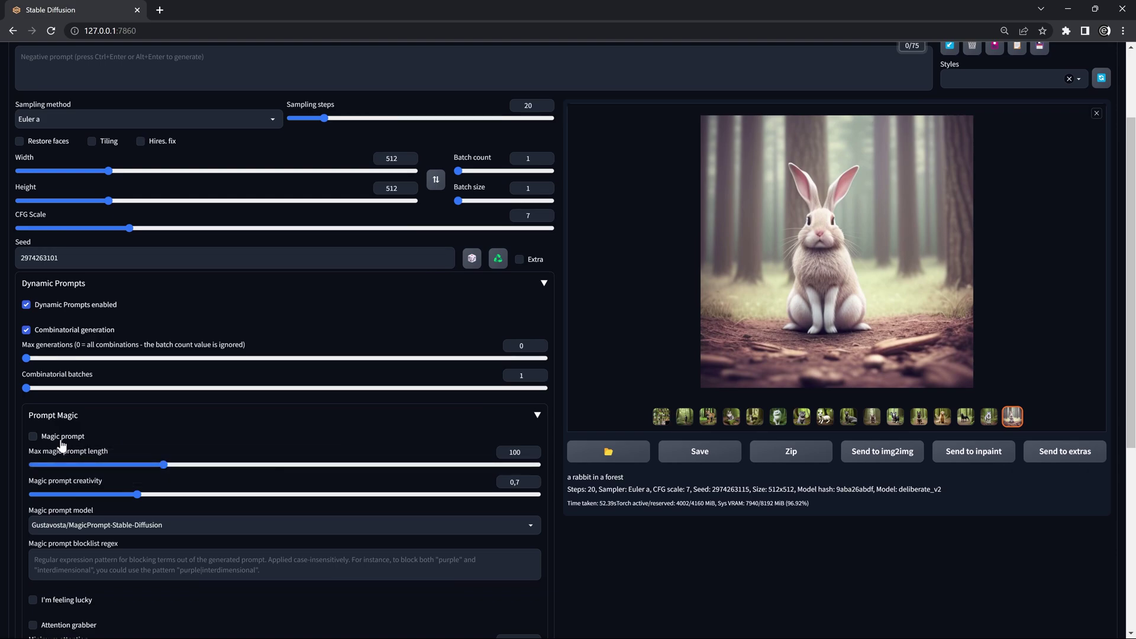
pyautogui.moveTo(62, 435)
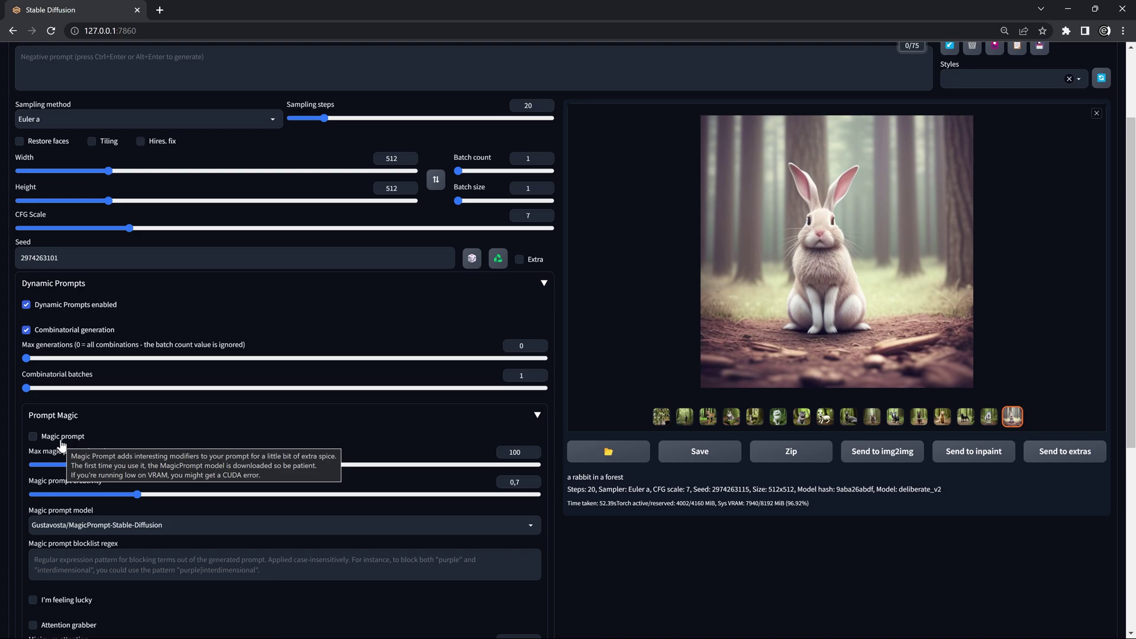
pyautogui.click(59, 438)
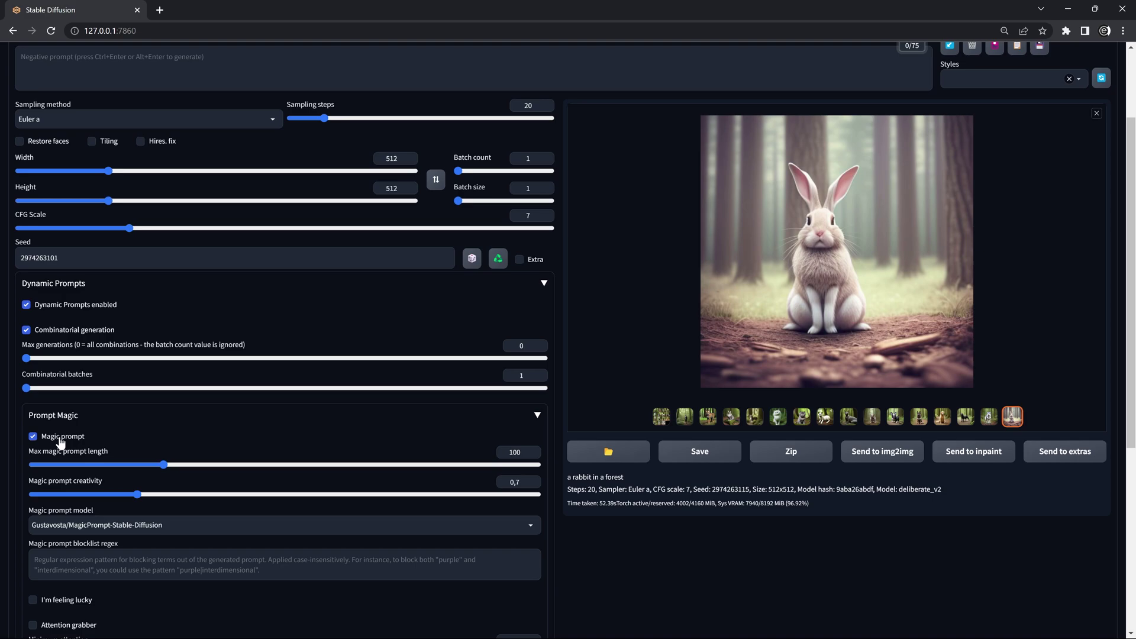
pyautogui.scroll(-1, 211, 418)
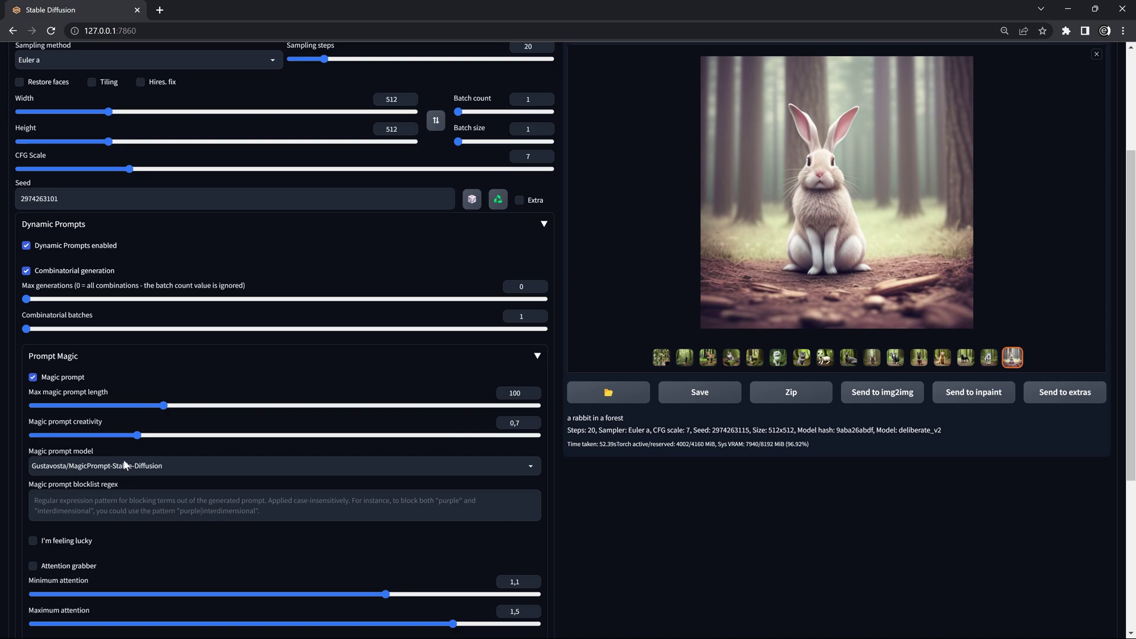
pyautogui.scroll(-1, 116, 444)
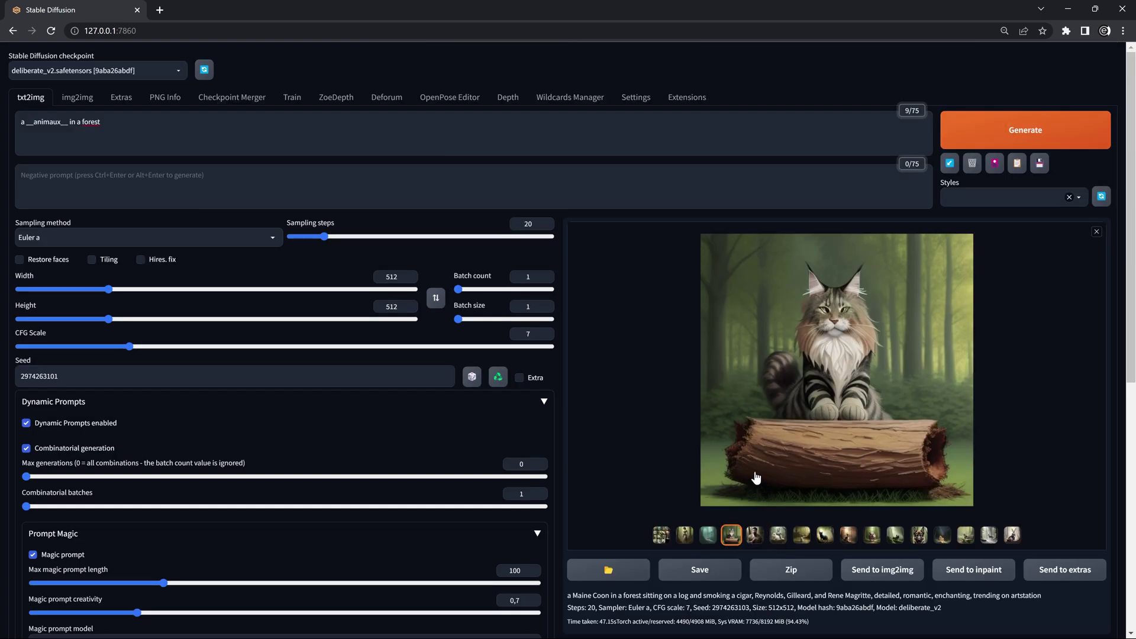
# - Highlight the expanded Maine Coon prompt in the image caption
pyautogui.scroll(-1, 598, 562)
pyautogui.scroll(-1, 604, 510)
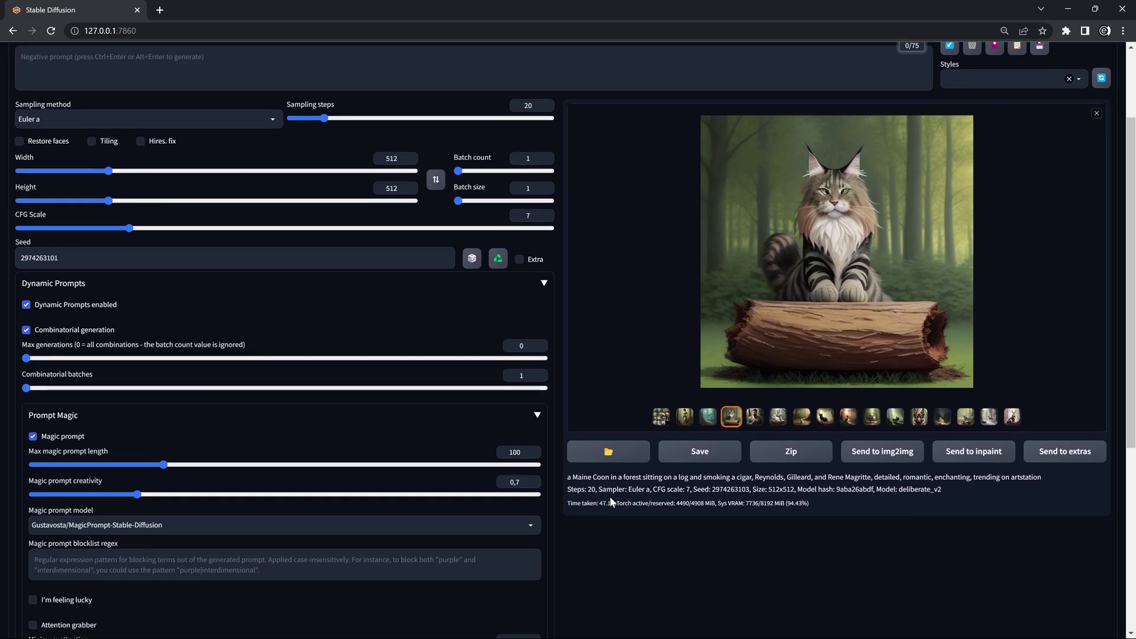
pyautogui.moveTo(578, 477); pyautogui.dragTo(990, 476)
pyautogui.click(664, 476)
# - Browse the bulldog, German shepherd, golden retriever, beagle, husky and rabbit images
pyautogui.click(895, 416)
pyautogui.click(919, 535)
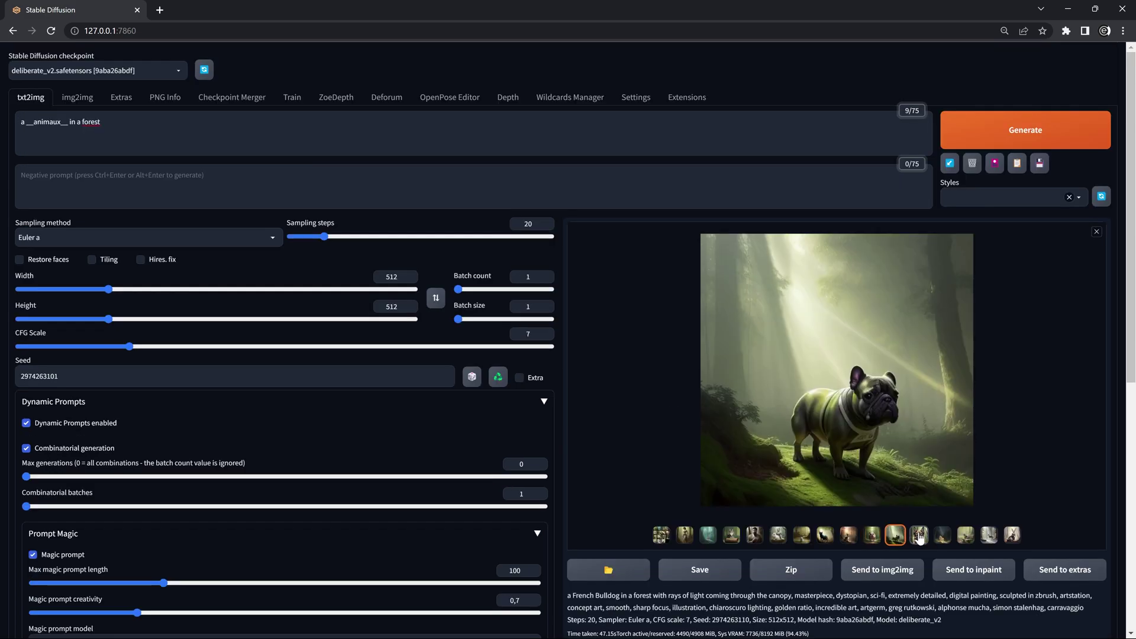
pyautogui.click(942, 536)
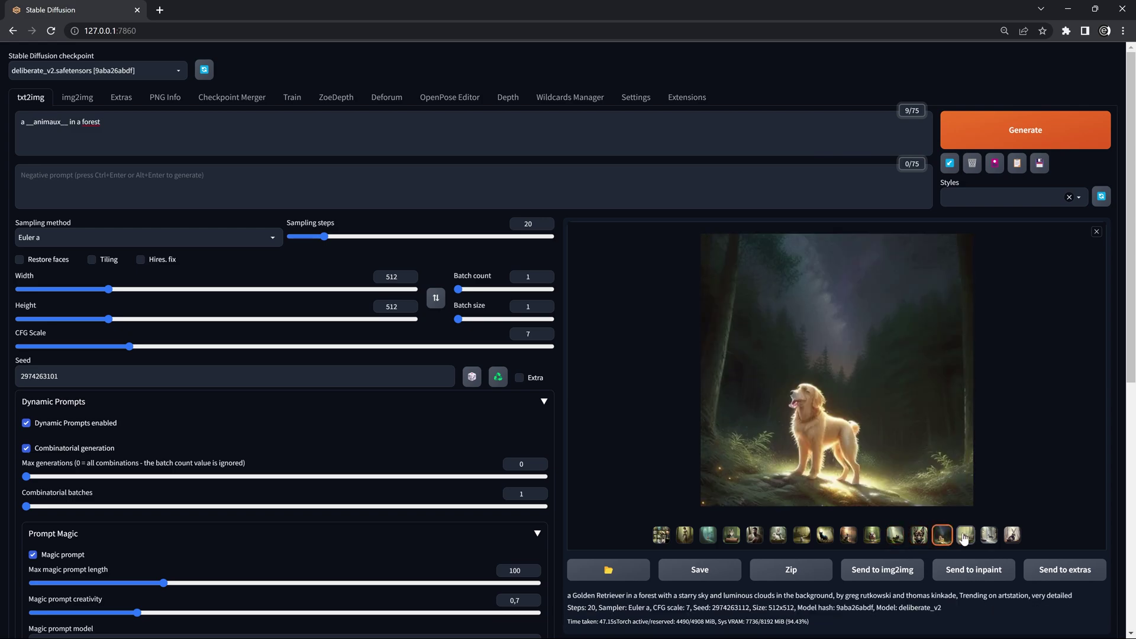
pyautogui.click(964, 536)
pyautogui.click(989, 535)
pyautogui.click(1014, 539)
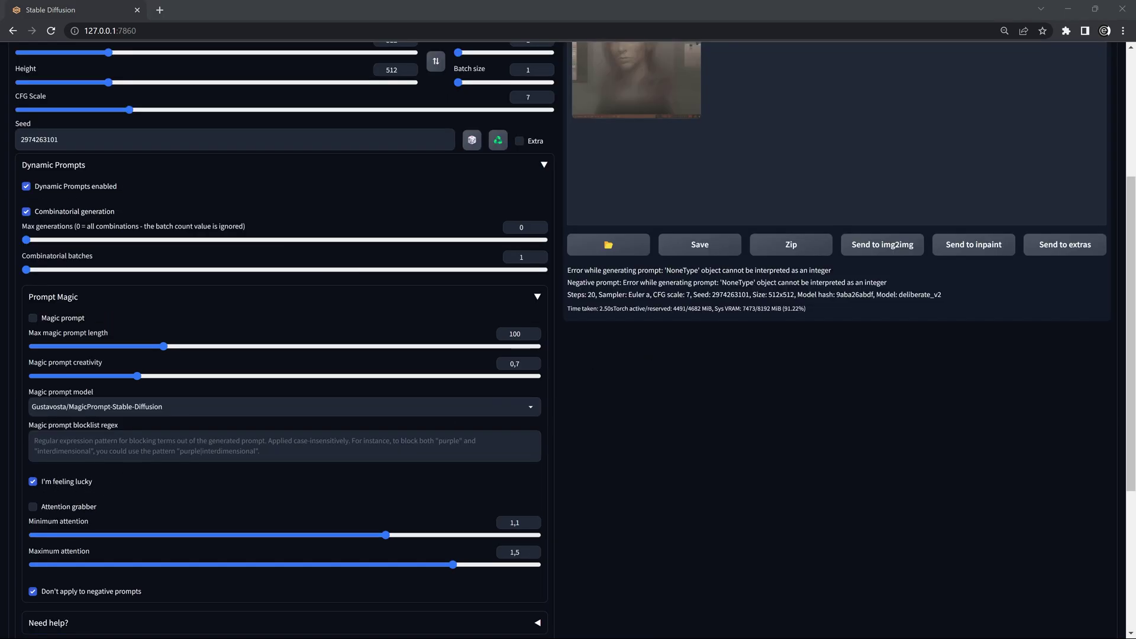
# - Turn off I'm feeling lucky and turn on Attention grabber
pyautogui.click(59, 487)
pyautogui.click(62, 507)
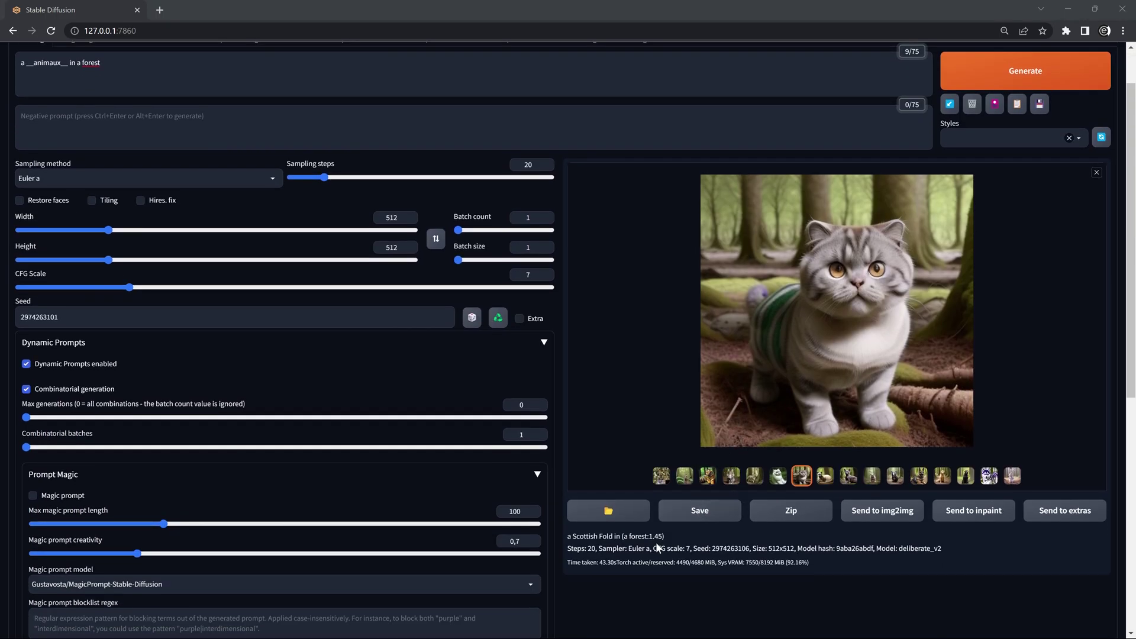
pyautogui.moveTo(666, 535); pyautogui.dragTo(676, 538)
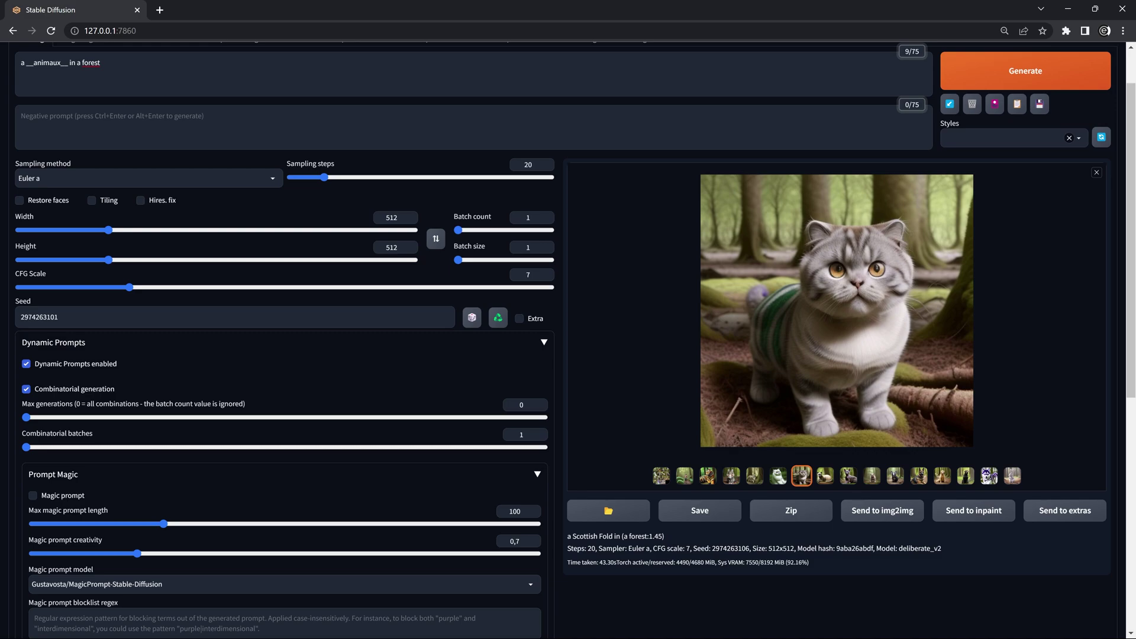
# - Inspect caption emphasis weights across images: forest:1.45, Ragdoll:1.21, forest 1.1
pyautogui.moveTo(628, 536); pyautogui.dragTo(662, 536)
pyautogui.click(778, 475)
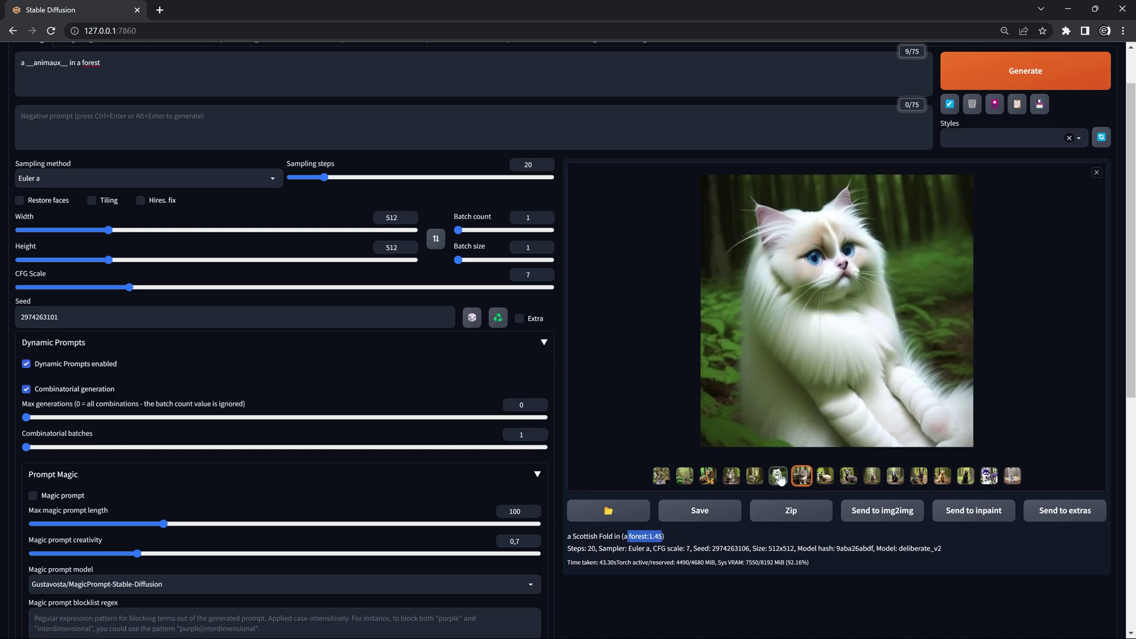
pyautogui.moveTo(574, 536); pyautogui.dragTo(614, 536)
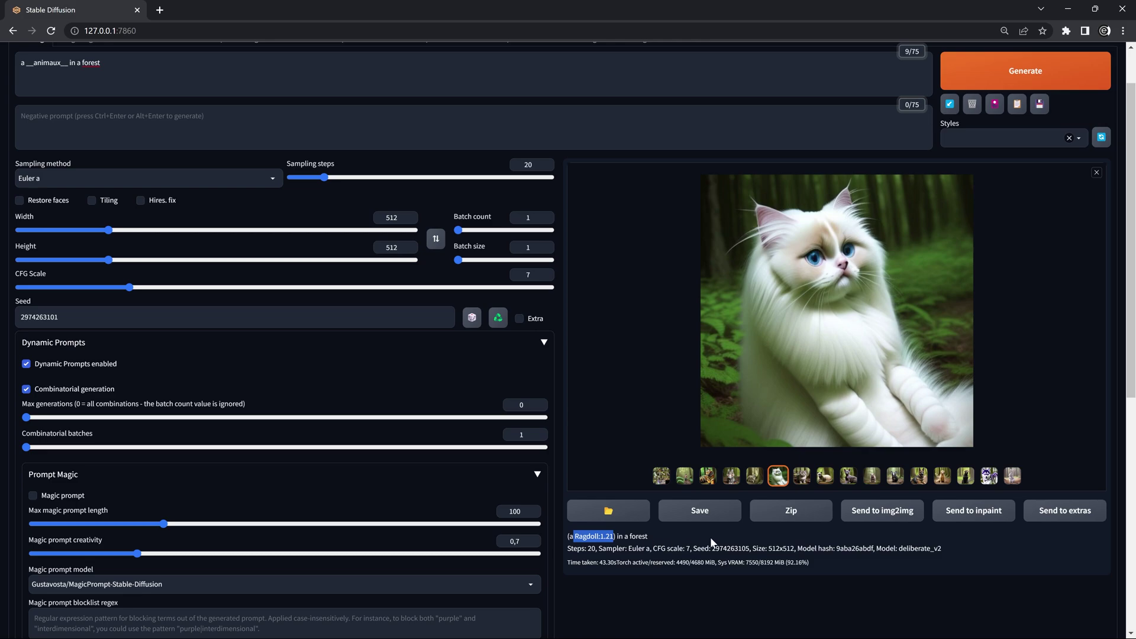
pyautogui.click(849, 477)
pyautogui.click(918, 476)
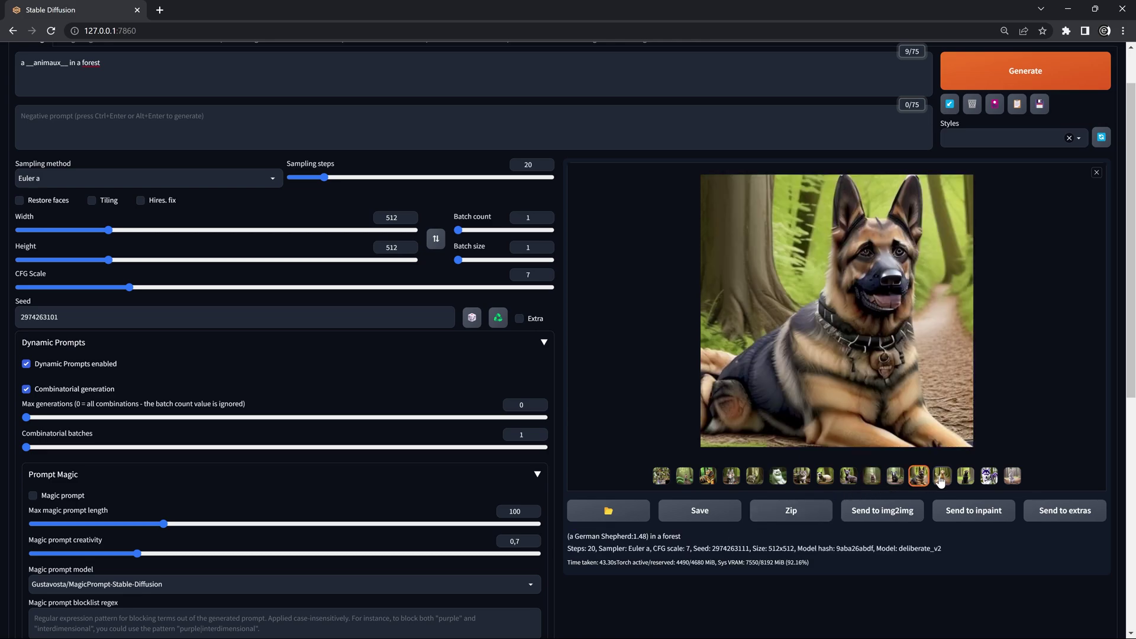
pyautogui.click(943, 478)
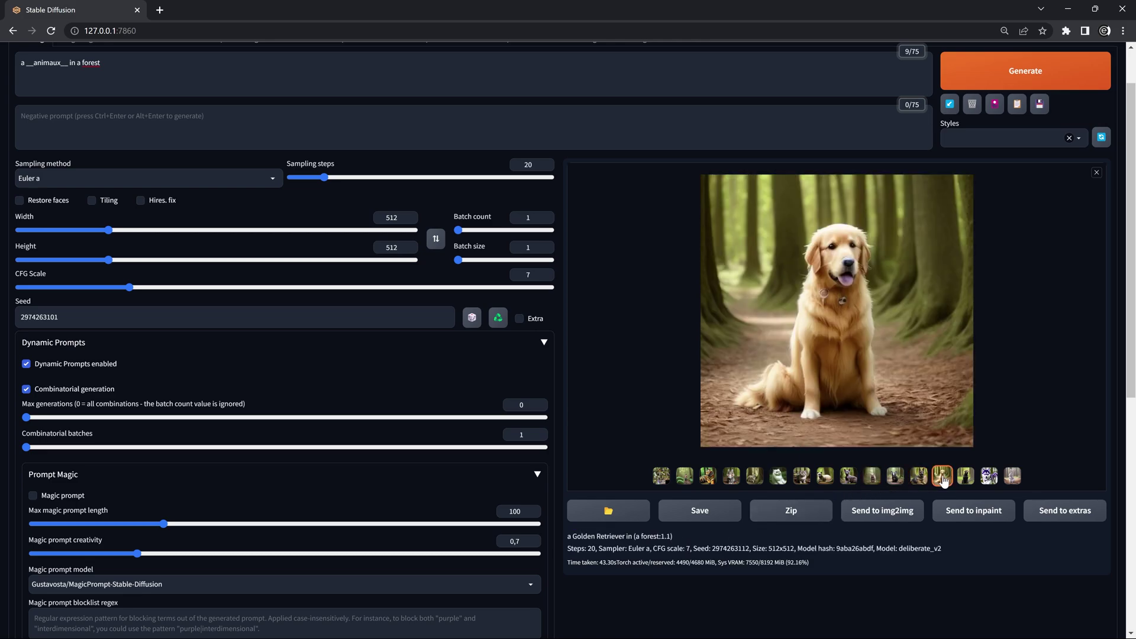
pyautogui.moveTo(675, 536); pyautogui.dragTo(635, 536)
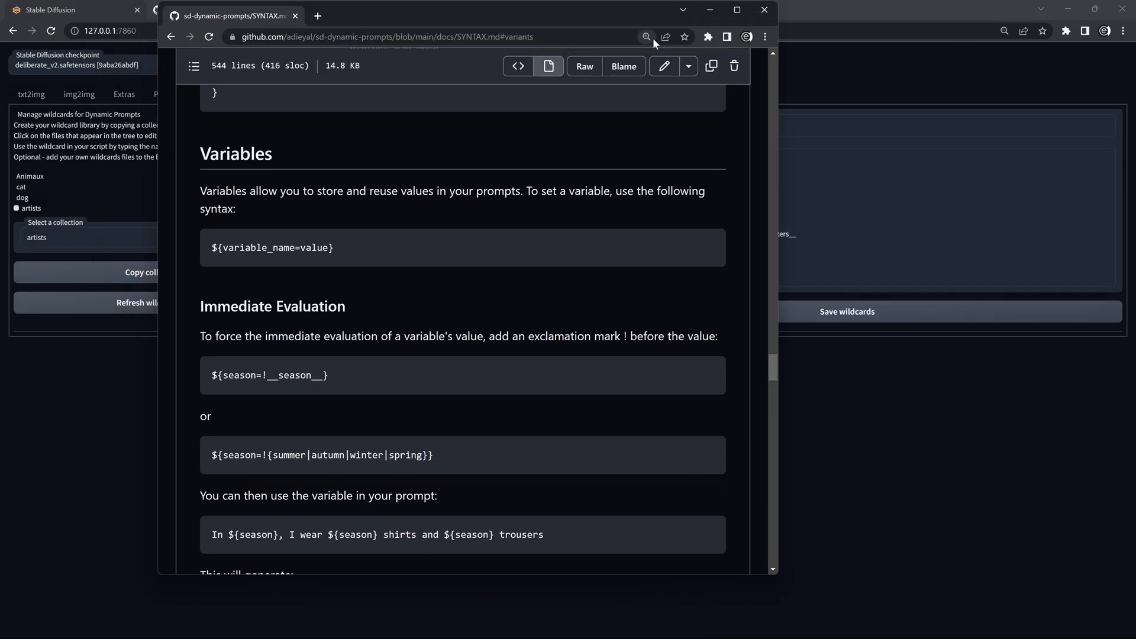
# - Maximize the SYNTAX.md window and locate the Variables section heading
pyautogui.click(737, 11)
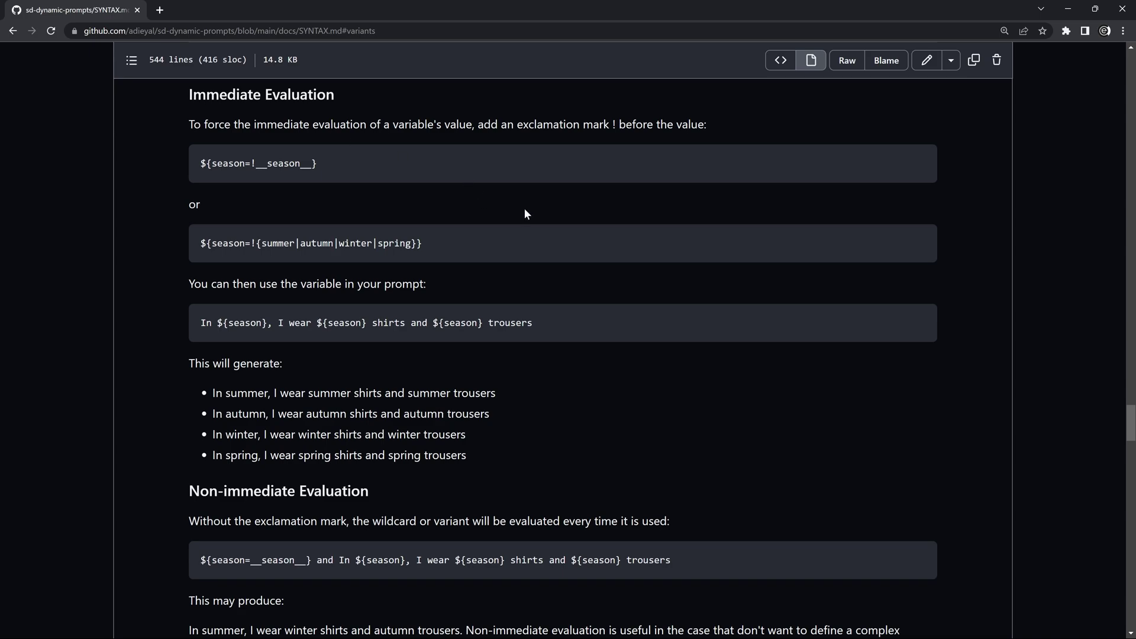
pyautogui.scroll(4, 559, 213)
pyautogui.scroll(-6, 536, 220)
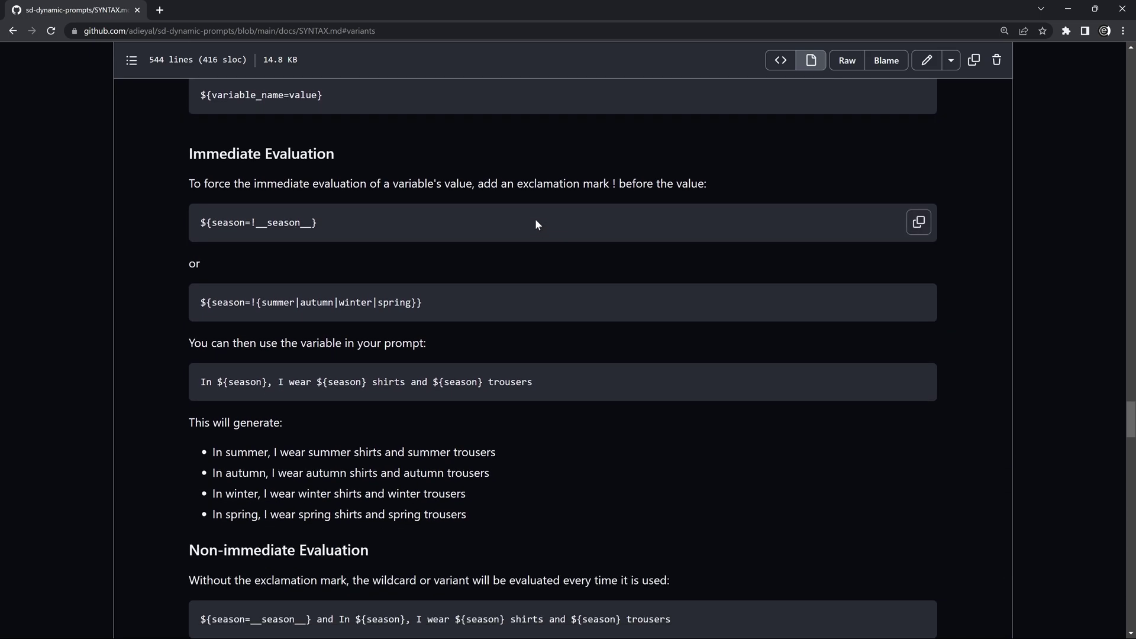
pyautogui.scroll(6, 544, 213)
pyautogui.scroll(-2, 553, 205)
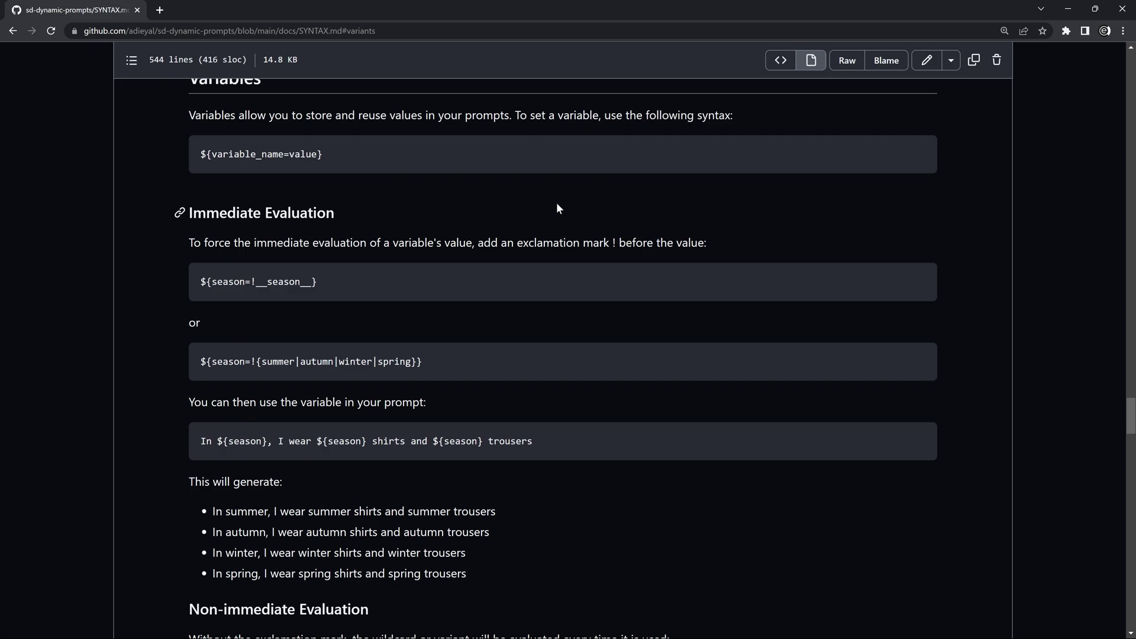
pyautogui.scroll(-3, 570, 195)
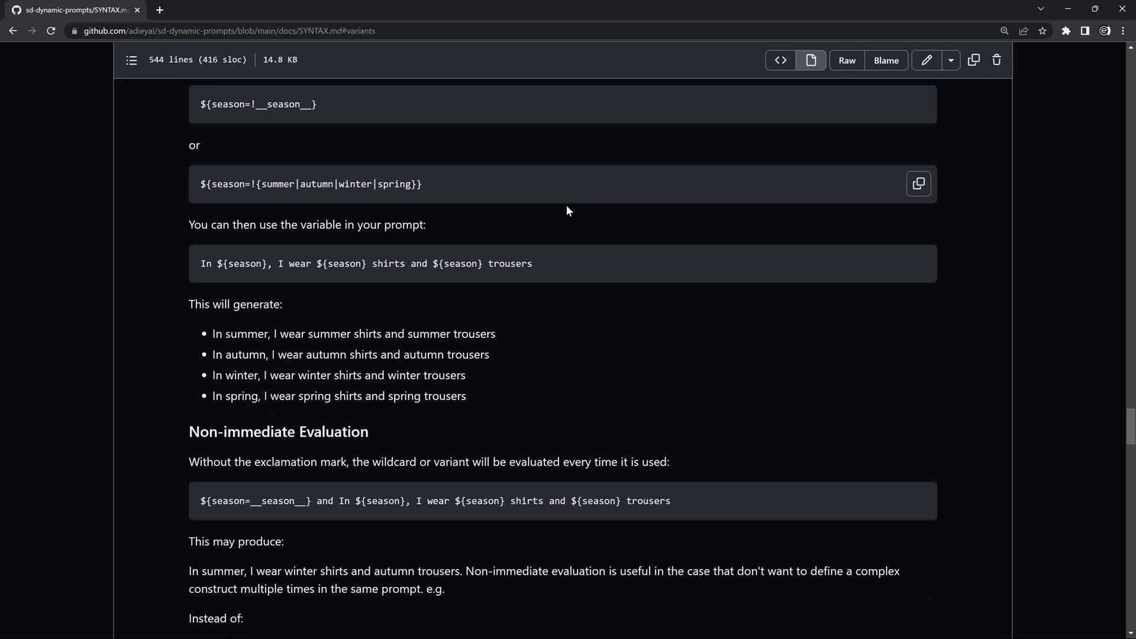
pyautogui.scroll(2, 457, 217)
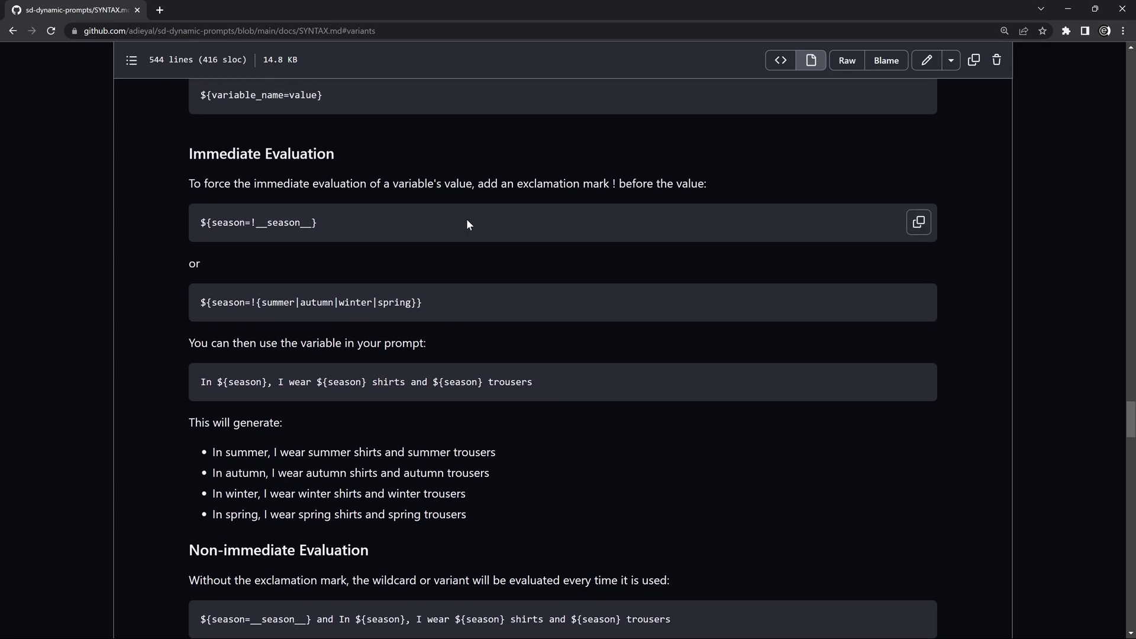
pyautogui.scroll(2, 467, 224)
pyautogui.scroll(3, 414, 249)
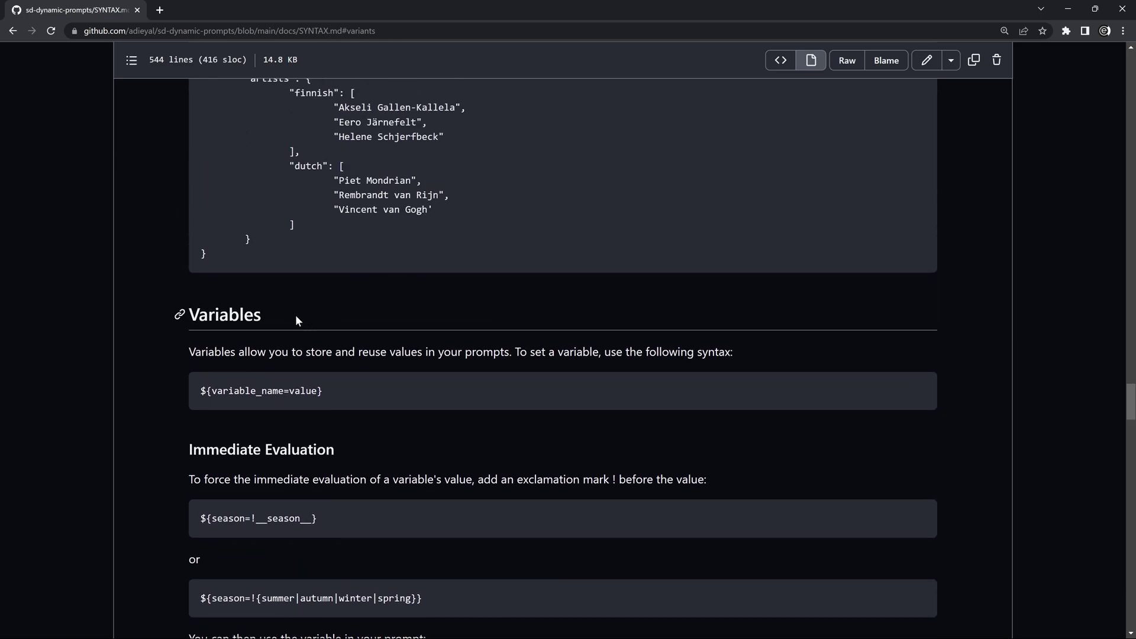
pyautogui.moveTo(296, 316); pyautogui.dragTo(199, 314)
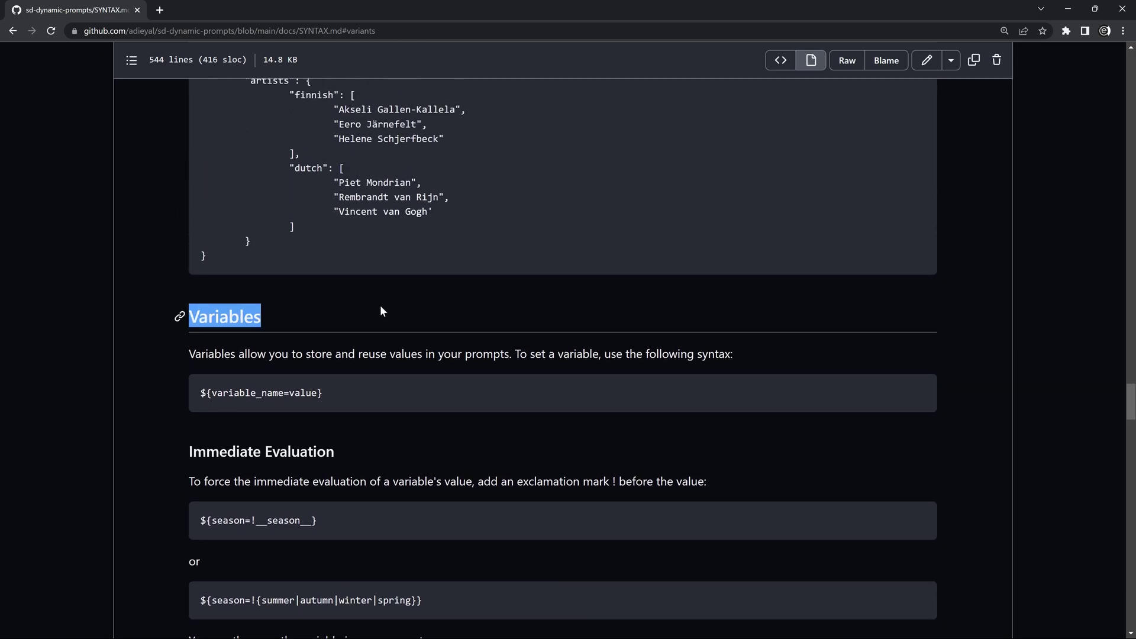
# - Scroll up and highlight the JSON files heading
pyautogui.scroll(4, 380, 309)
pyautogui.scroll(2, 281, 327)
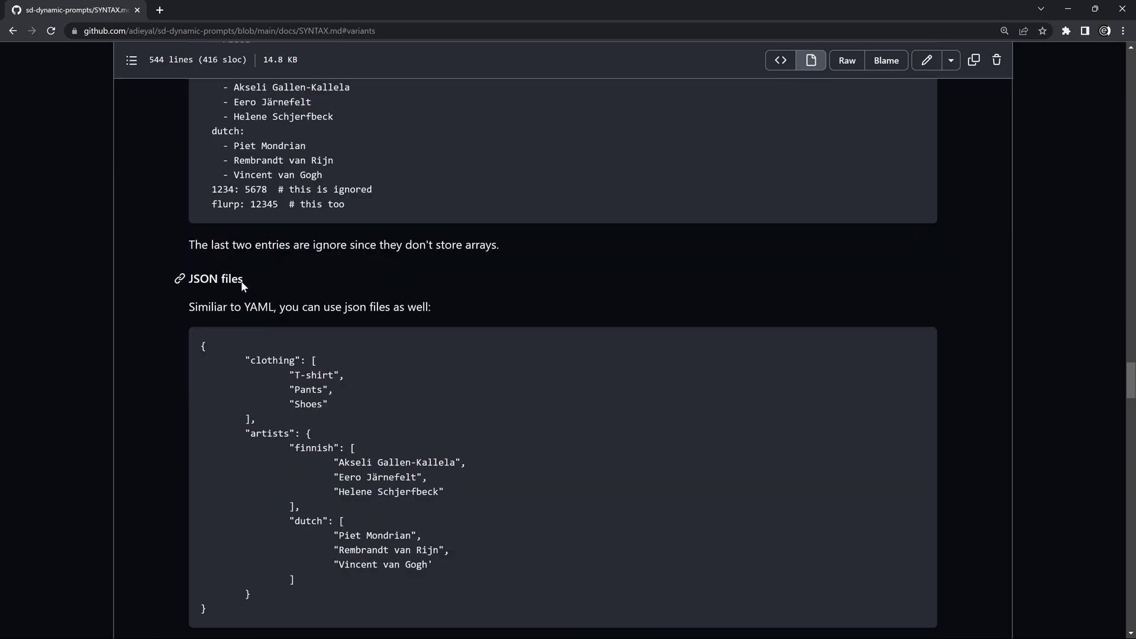
pyautogui.moveTo(243, 280); pyautogui.dragTo(194, 279)
pyautogui.moveTo(273, 306); pyautogui.dragTo(216, 306)
# - Scroll through the Immediate/Non-immediate Evaluation and File formats sections and back
pyautogui.scroll(-6, 396, 290)
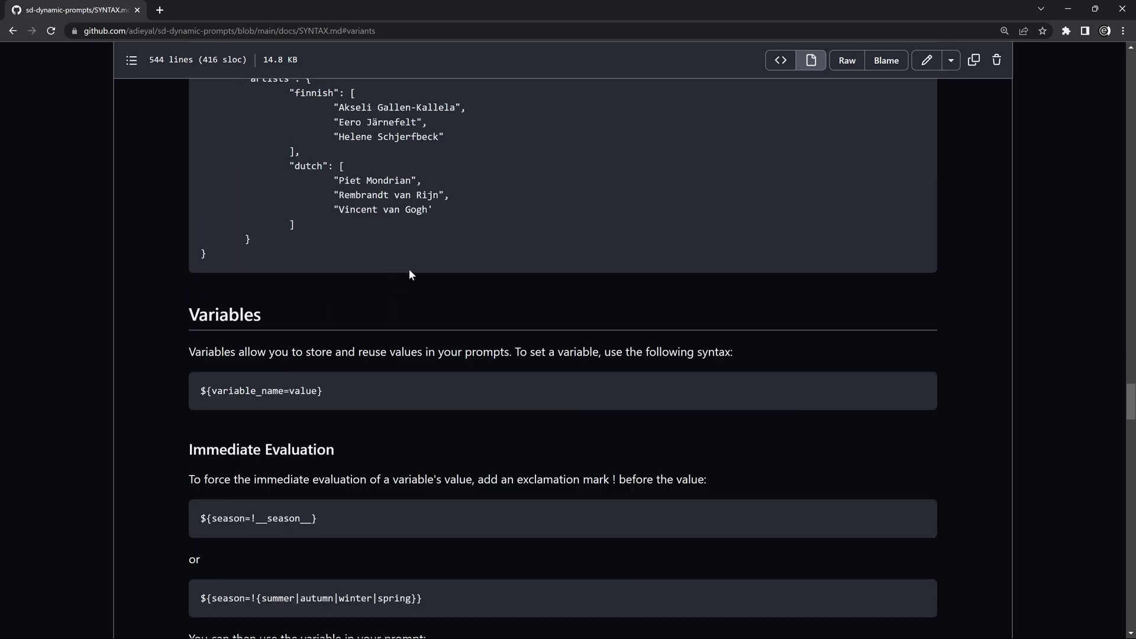
pyautogui.scroll(-2, 422, 254)
pyautogui.scroll(-5, 428, 242)
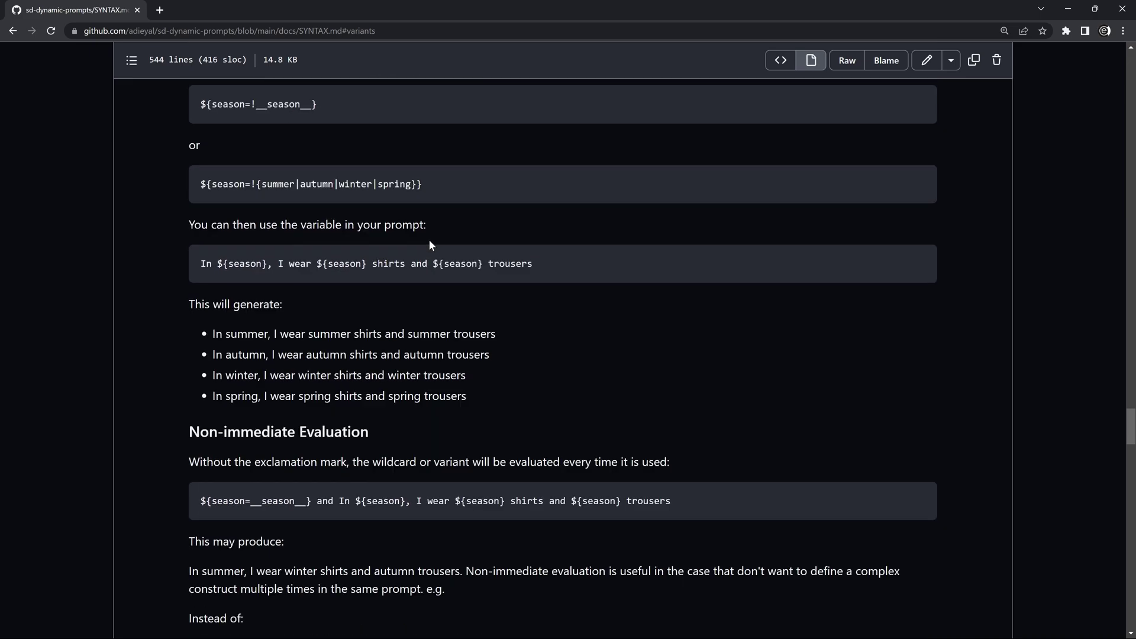
pyautogui.scroll(-2, 429, 239)
pyautogui.scroll(-1, 429, 239)
pyautogui.scroll(-1, 431, 237)
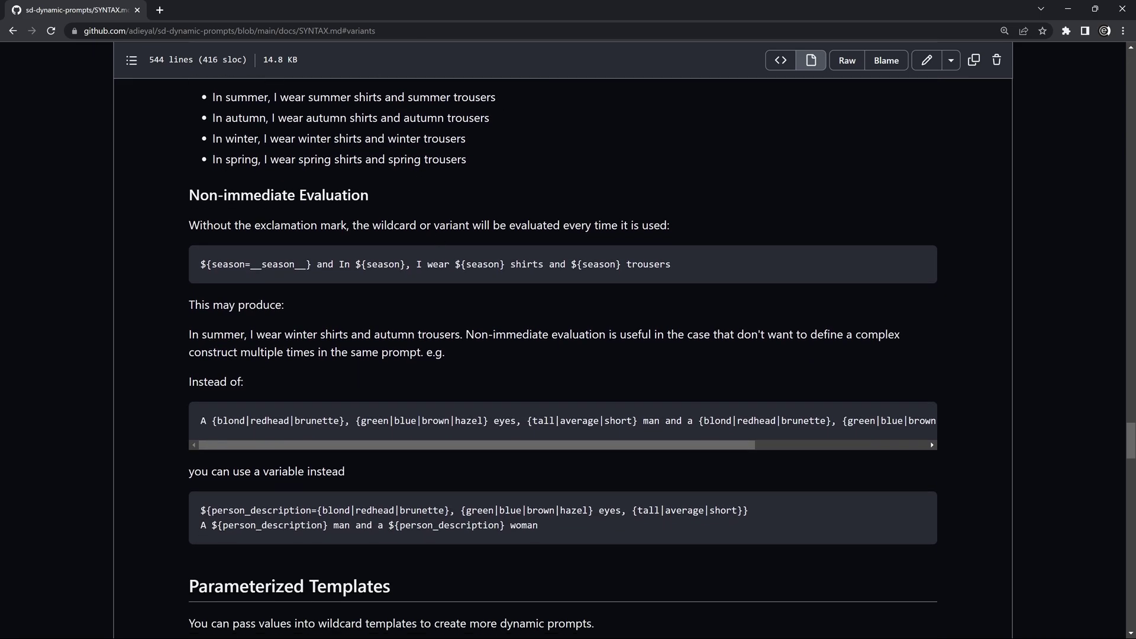
pyautogui.scroll(-3, 444, 235)
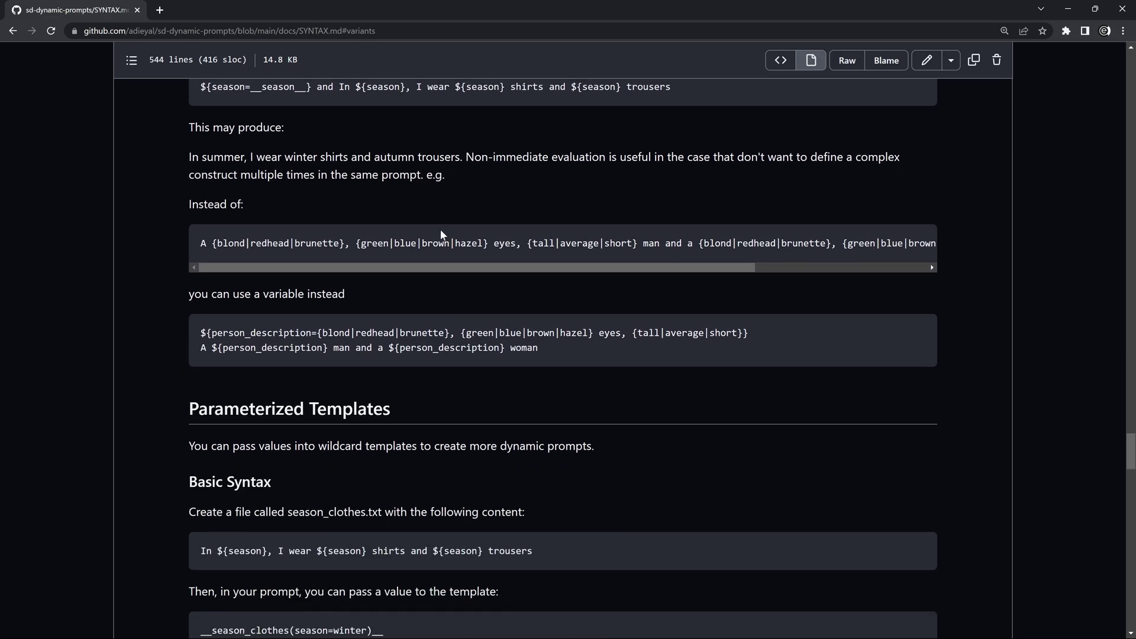
pyautogui.scroll(-5, 440, 233)
pyautogui.scroll(-6, 446, 227)
pyautogui.scroll(2, 446, 227)
pyautogui.scroll(14, 490, 196)
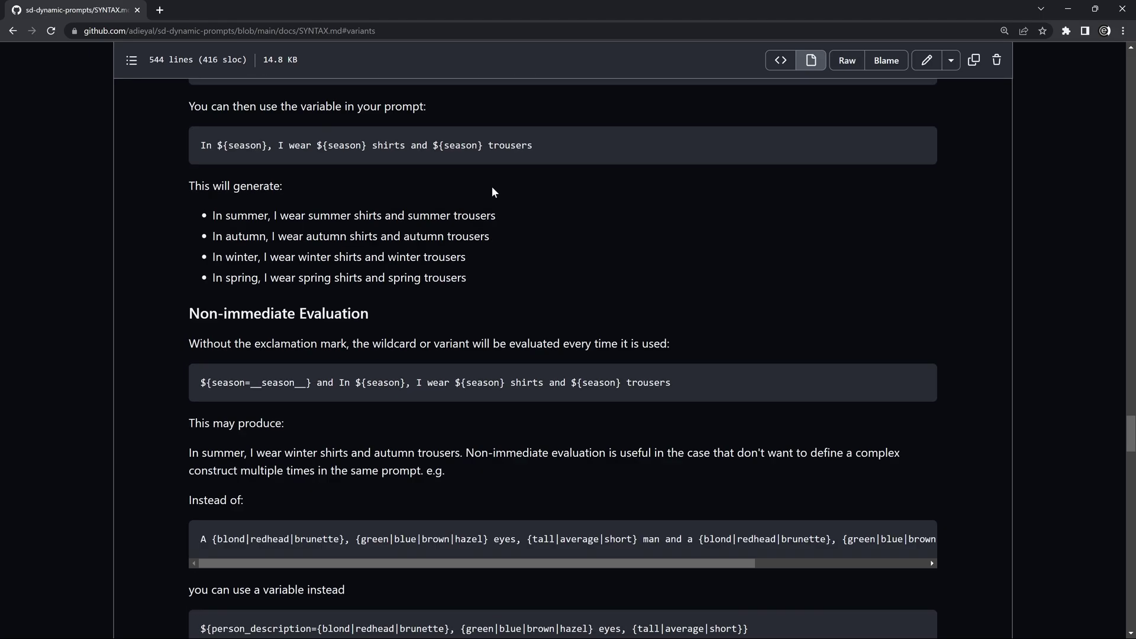
pyautogui.scroll(6, 491, 193)
pyautogui.scroll(5, 493, 190)
pyautogui.scroll(5, 495, 190)
pyautogui.scroll(4, 495, 189)
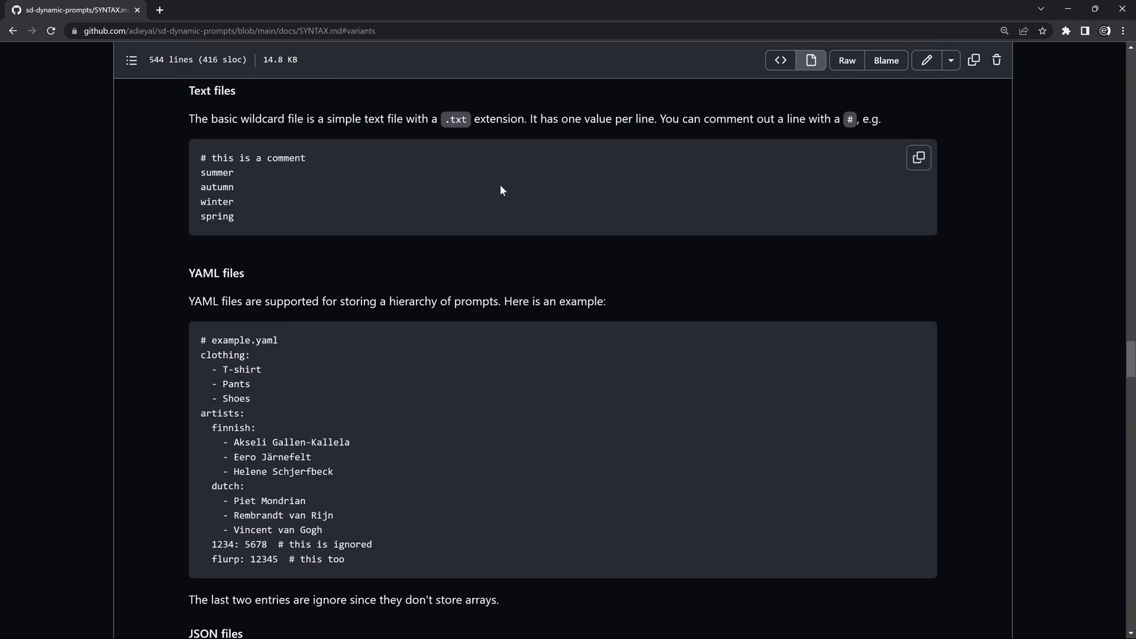
pyautogui.scroll(5, 500, 189)
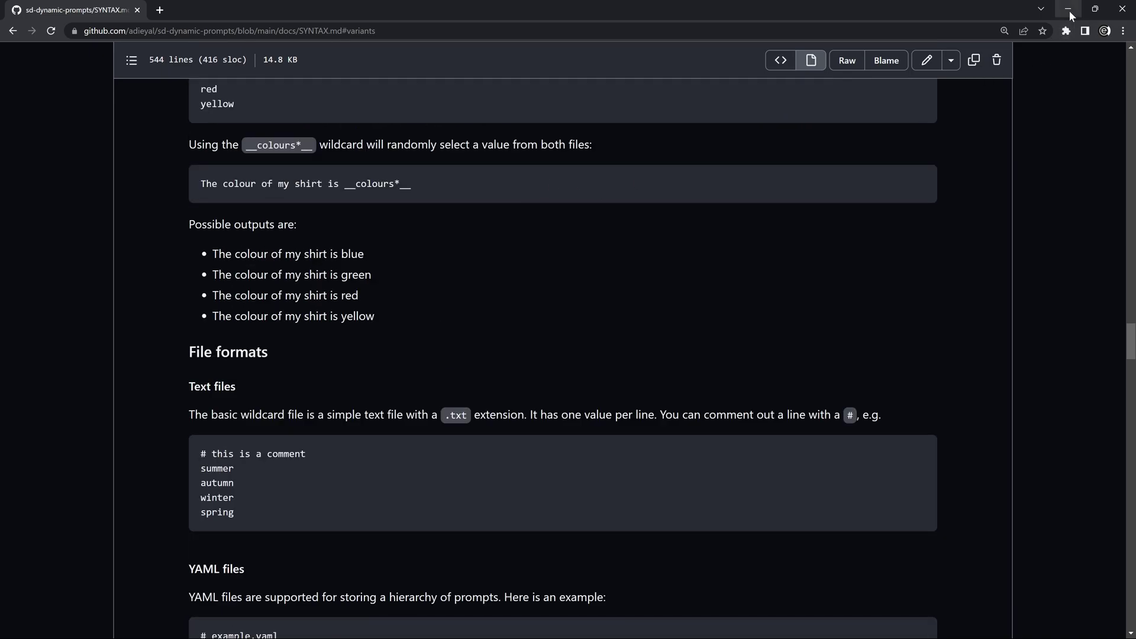